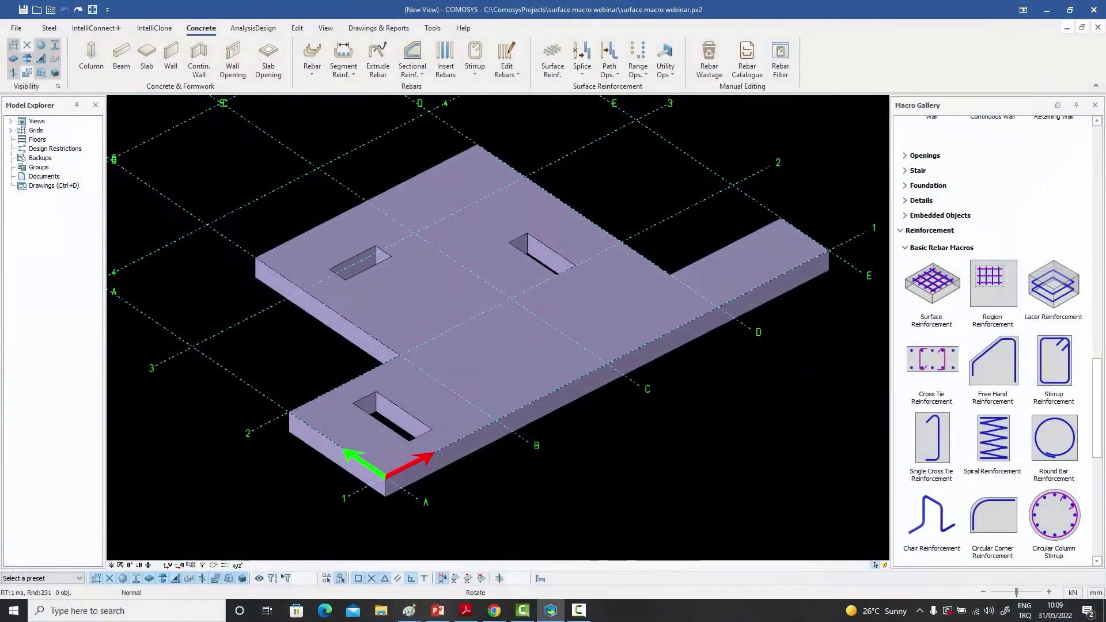
Step: Examine the irregular concrete slab's outline and its three rectangular openings in the 3D view
middle_drag(518, 455, 534, 456)
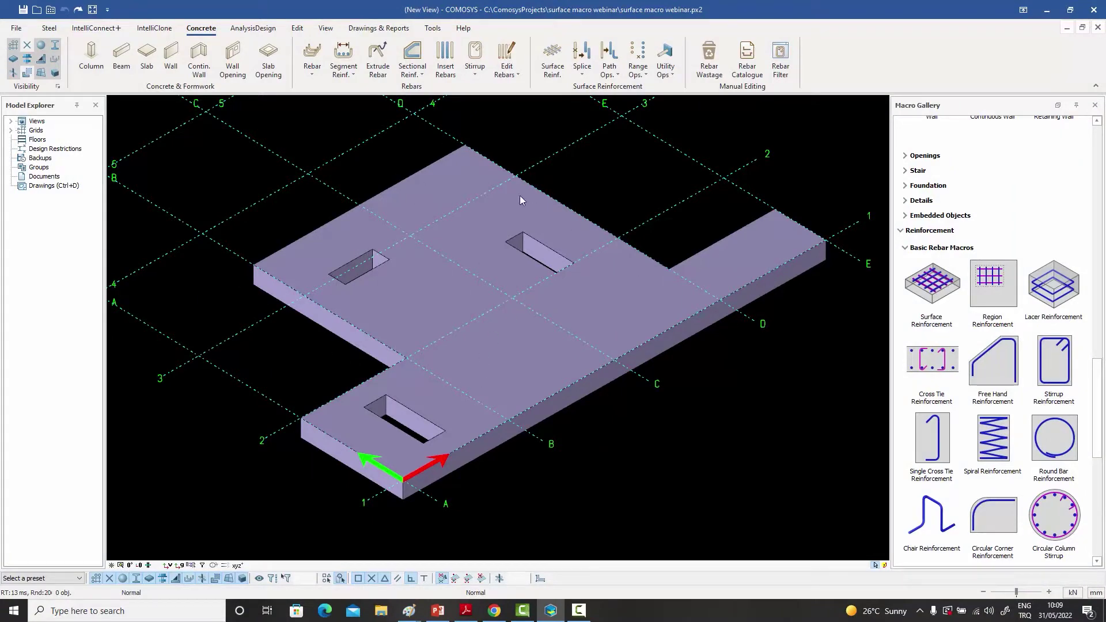
middle_drag(583, 344, 430, 345)
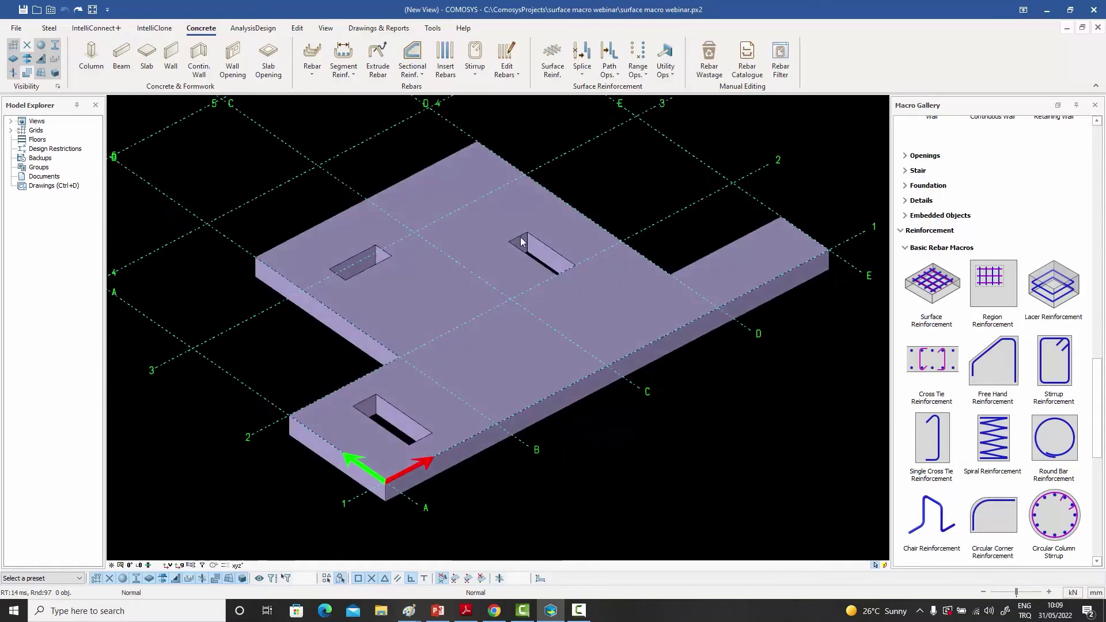
middle_drag(544, 282, 551, 275)
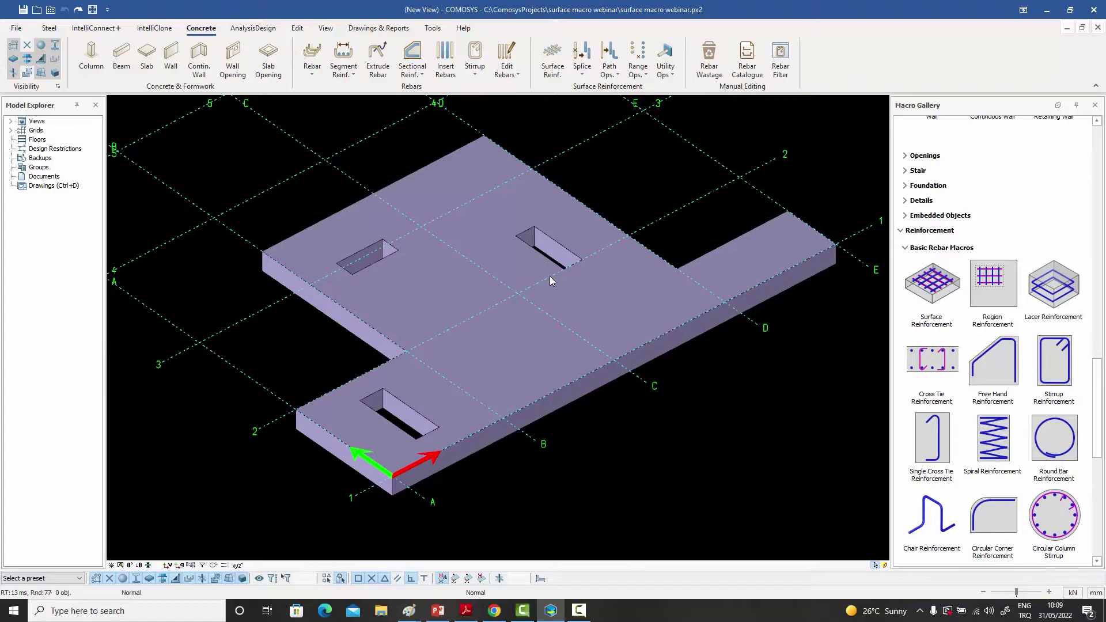
middle_drag(550, 275, 549, 277)
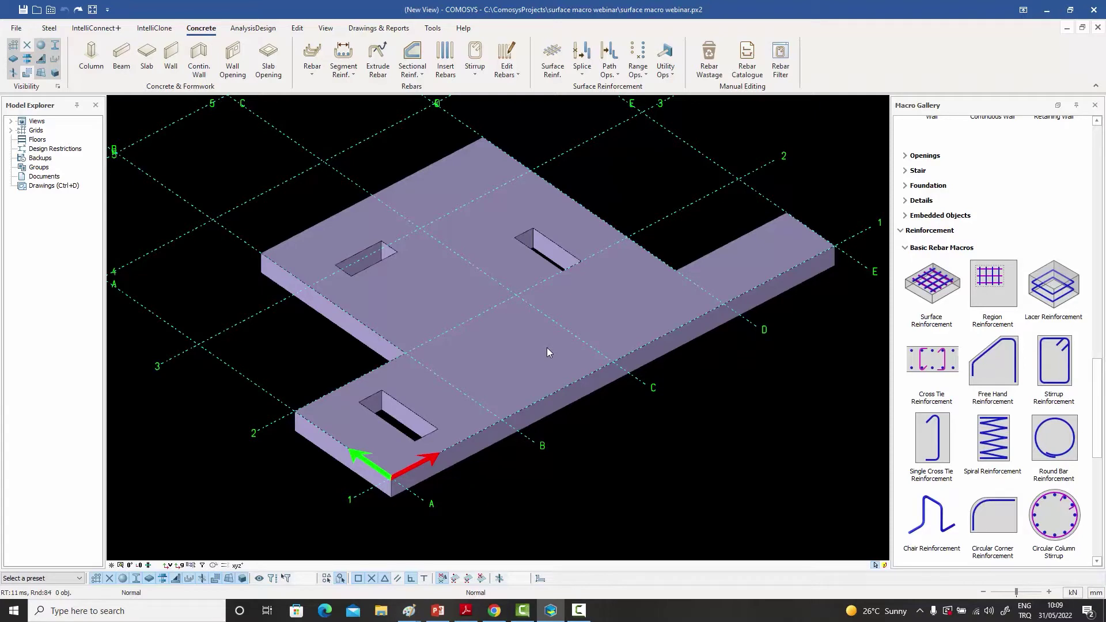
middle_drag(547, 348, 555, 327)
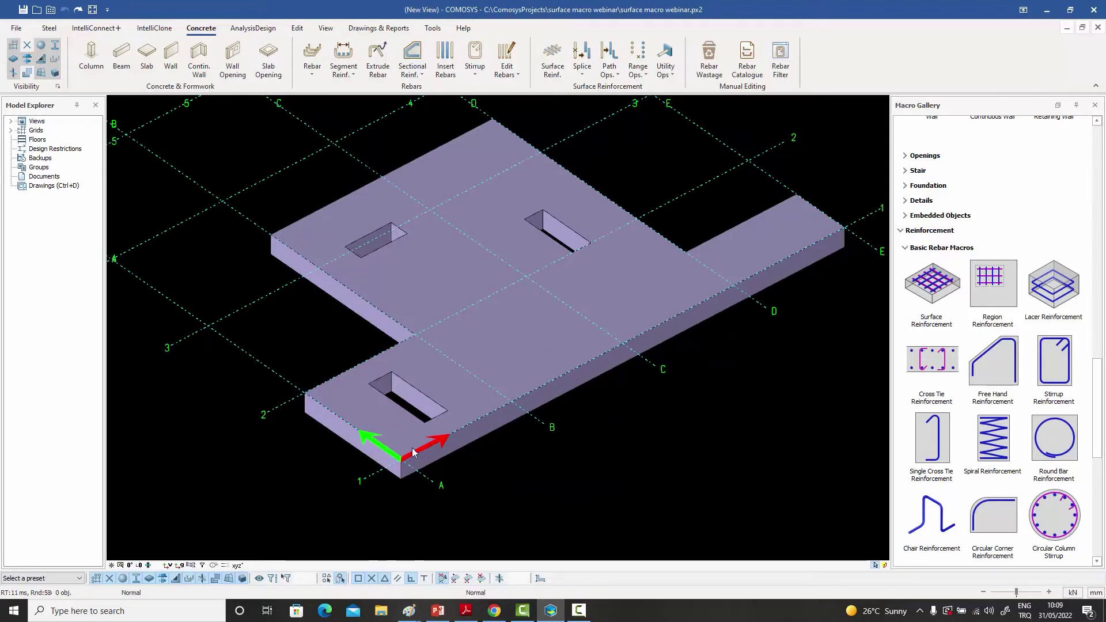
scroll(419, 448, up, 1)
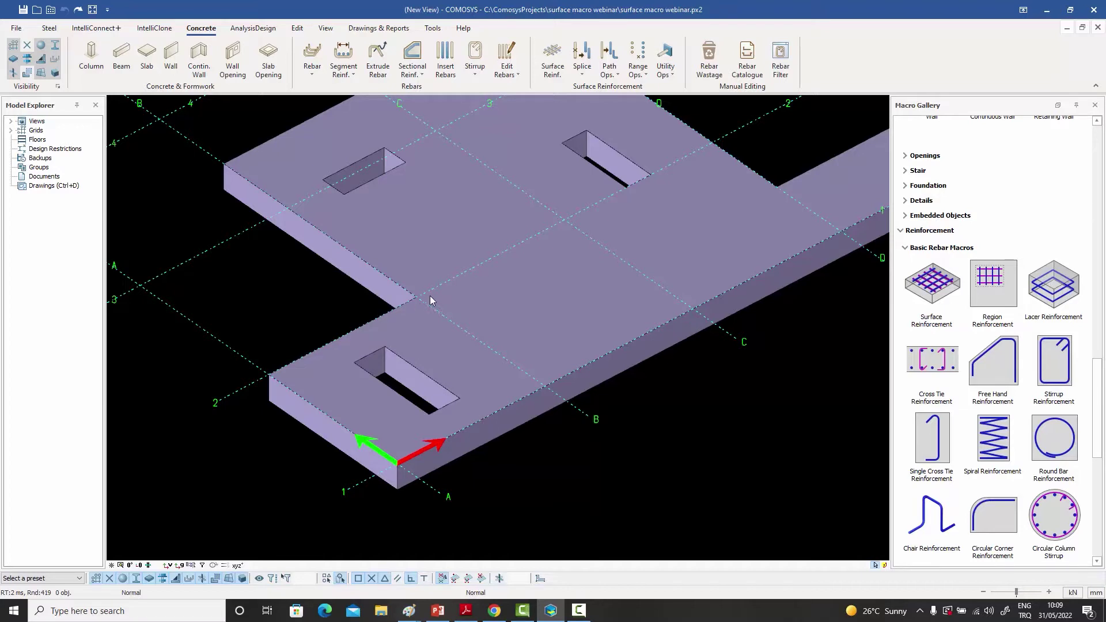
middle_drag(532, 377, 544, 397)
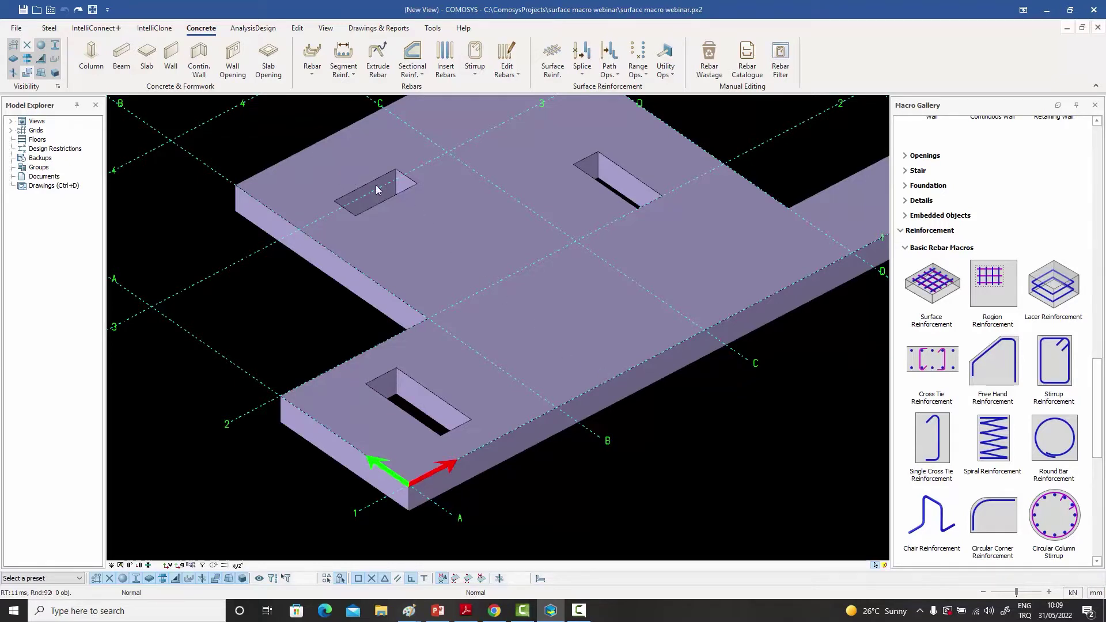
middle_drag(528, 320, 482, 358)
scroll(333, 427, down, 3)
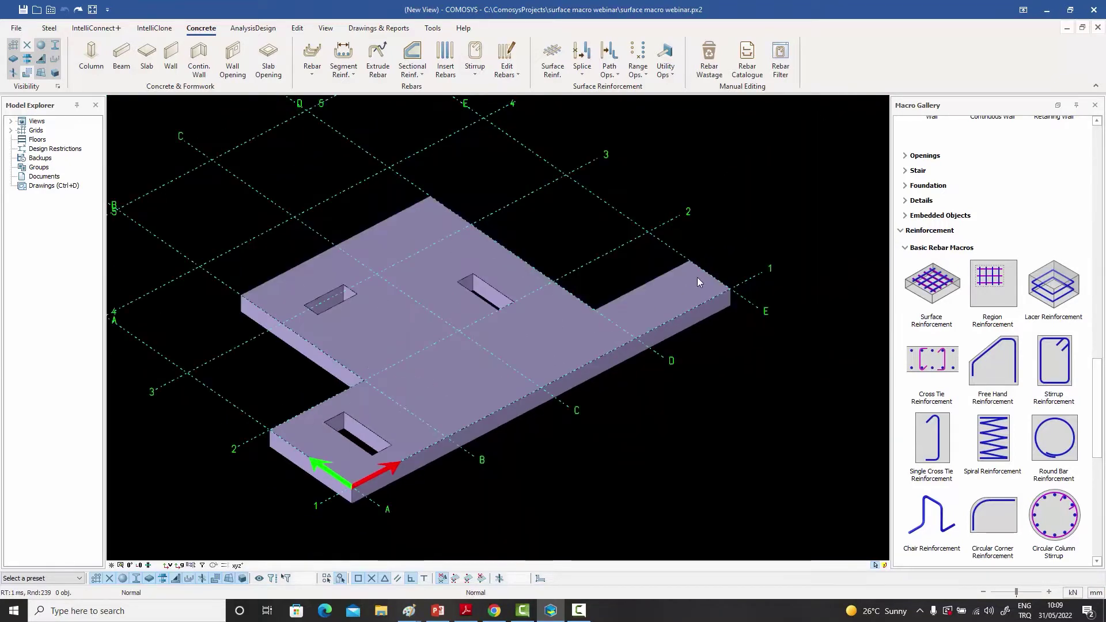
middle_drag(583, 331, 614, 316)
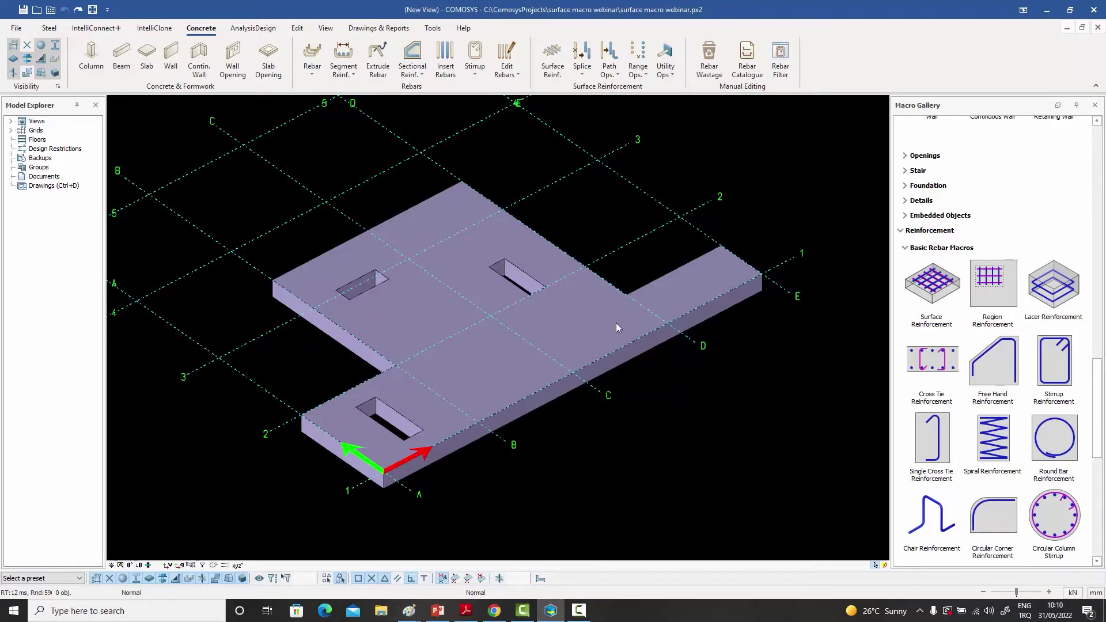
middle_drag(617, 323, 627, 325)
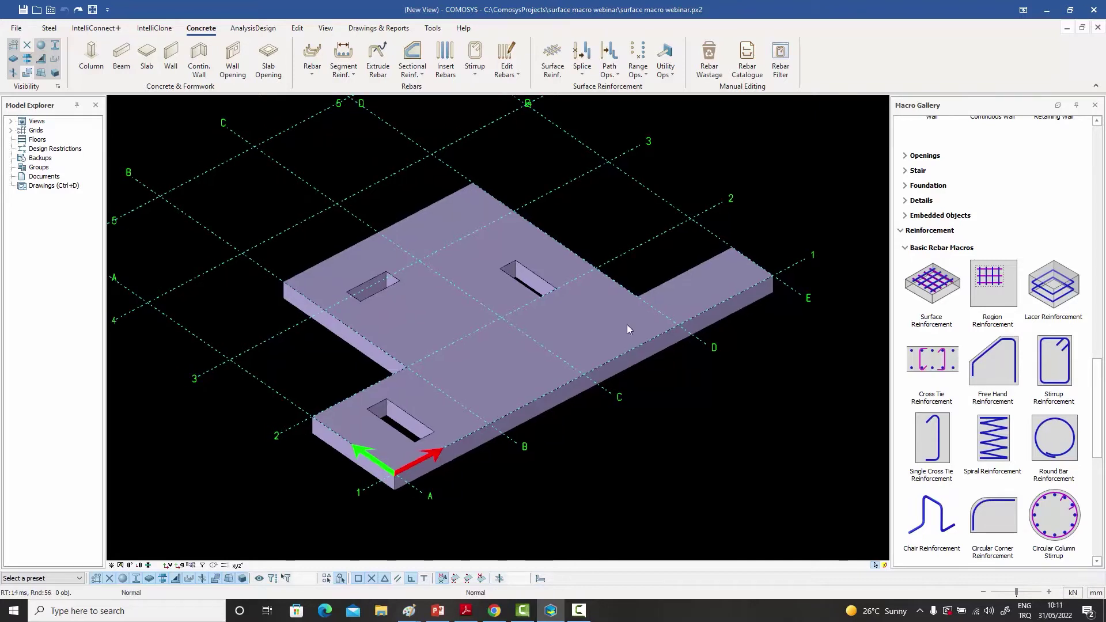
middle_drag(605, 330, 610, 322)
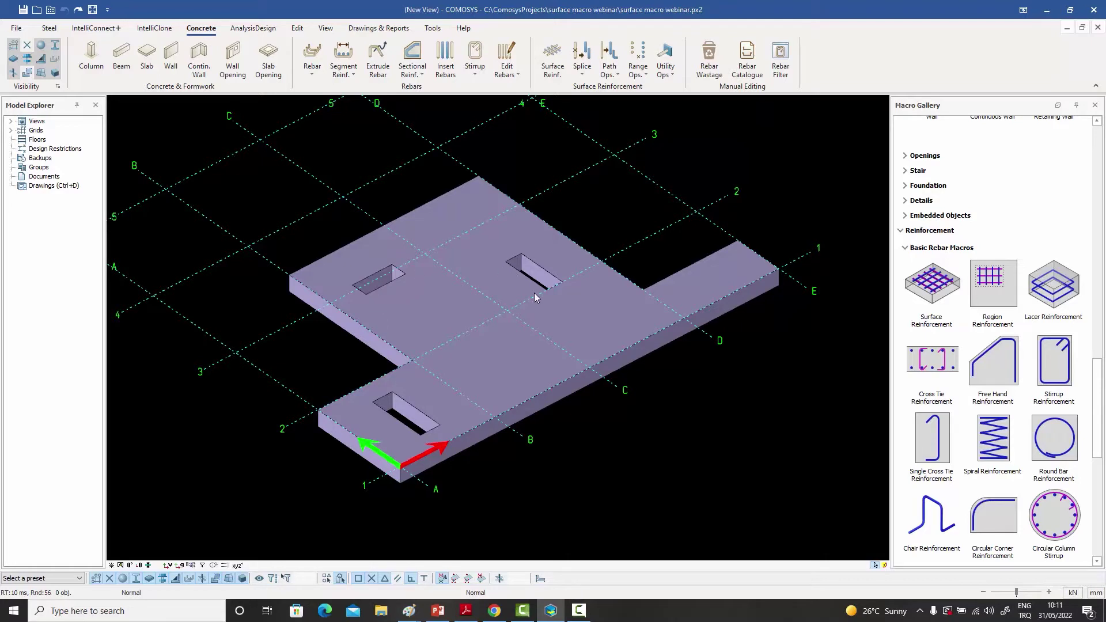
middle_drag(533, 290, 521, 307)
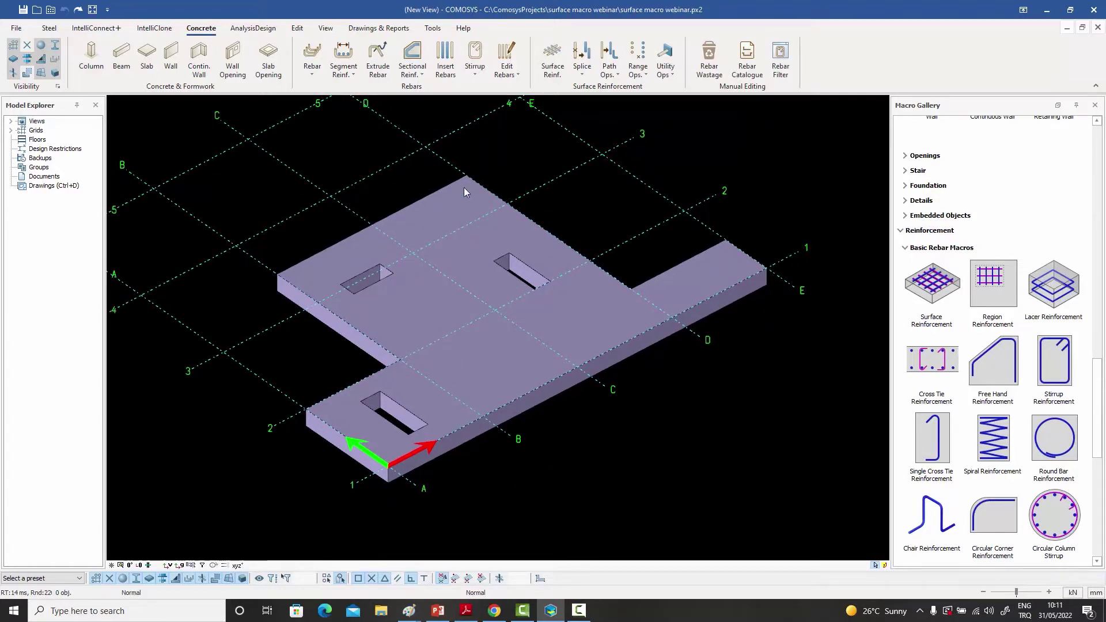
middle_drag(528, 237, 526, 227)
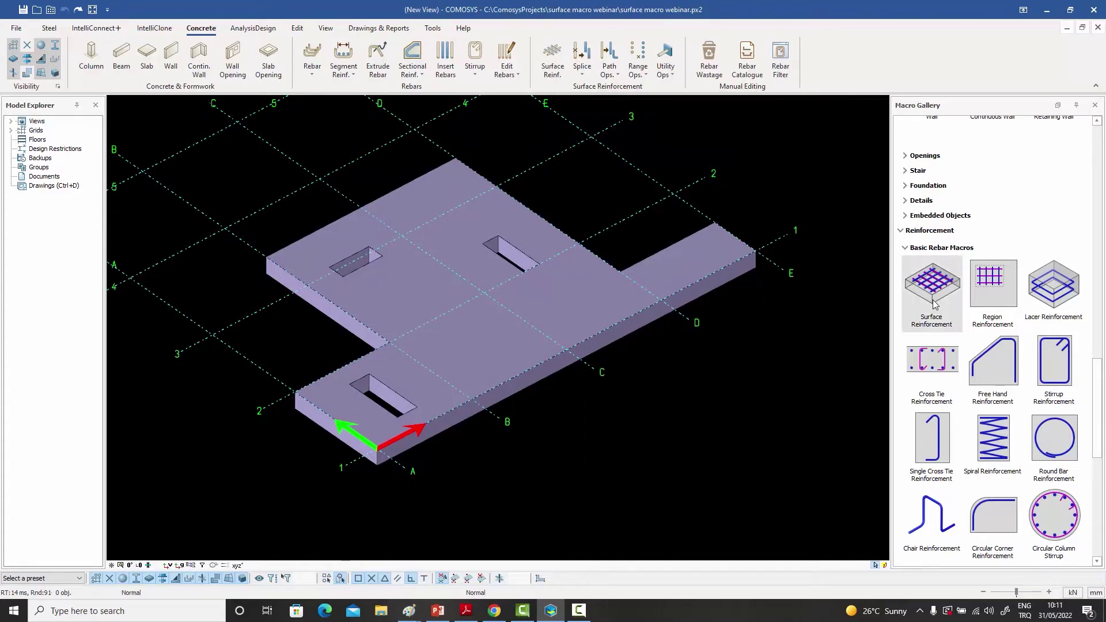
Step: Apply the Surface Reinforcement macro to the slab's top surface, with the rebar direction along grid line 1 from corner A to corner E
click(931, 321)
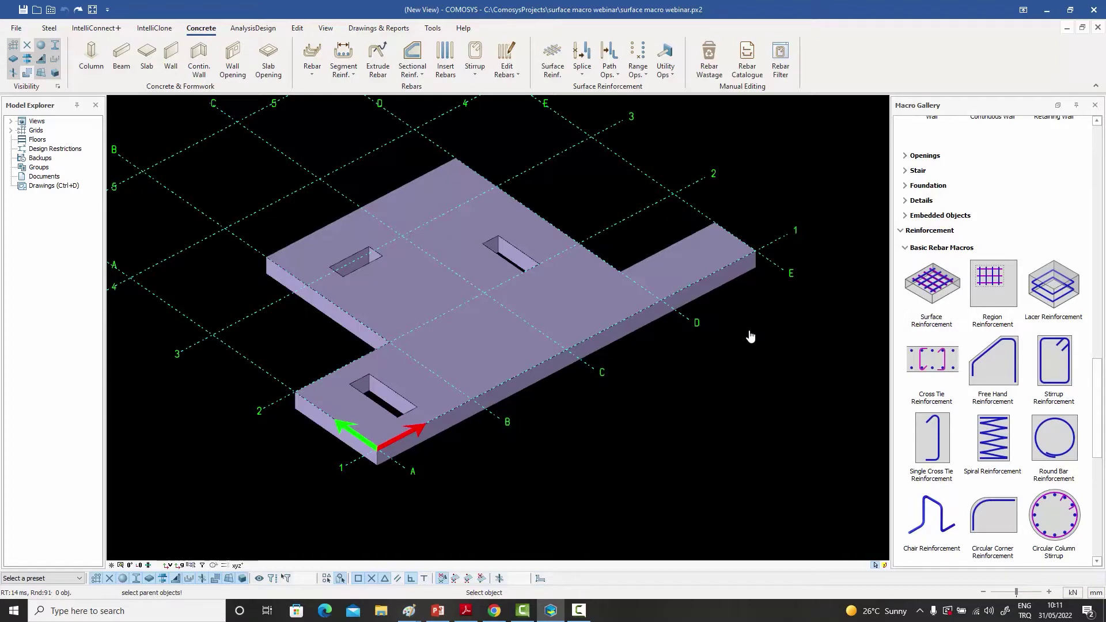
click(485, 336)
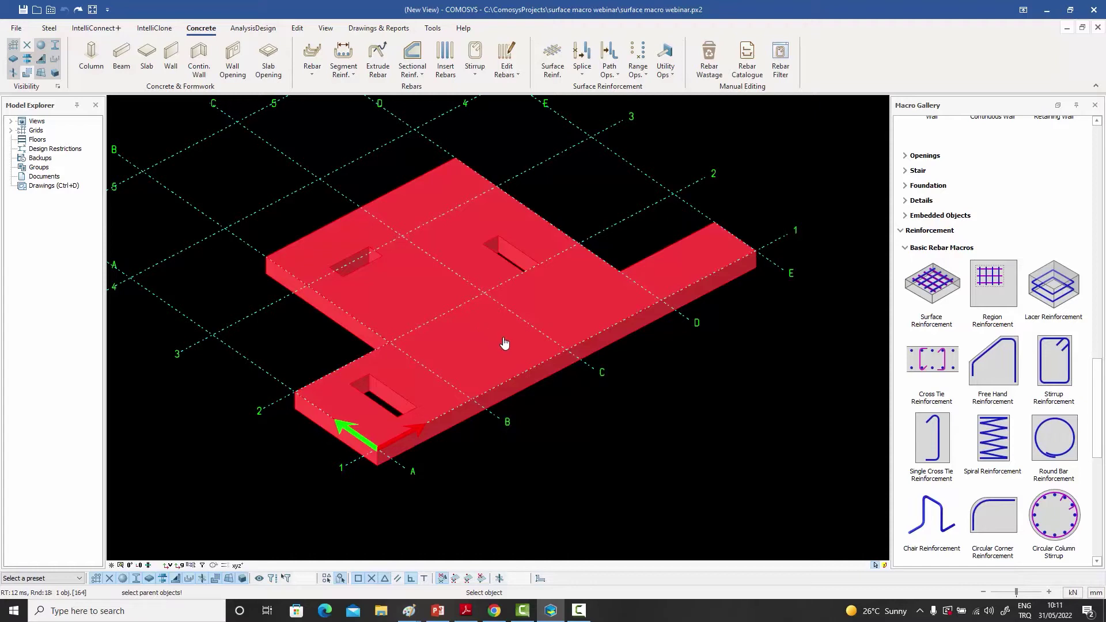
click(504, 343)
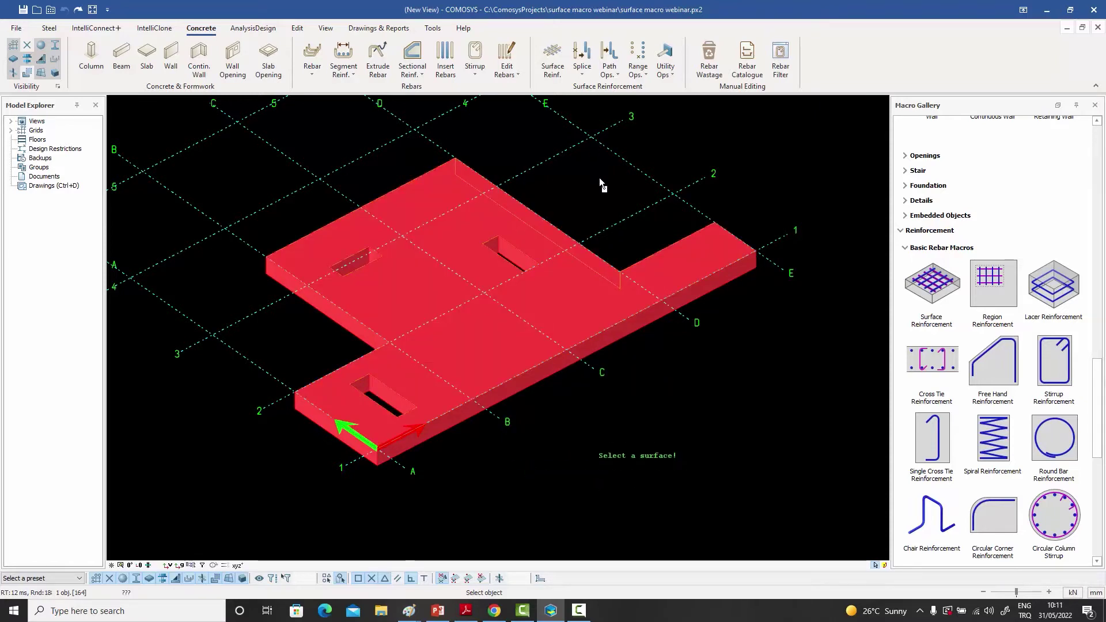
click(548, 299)
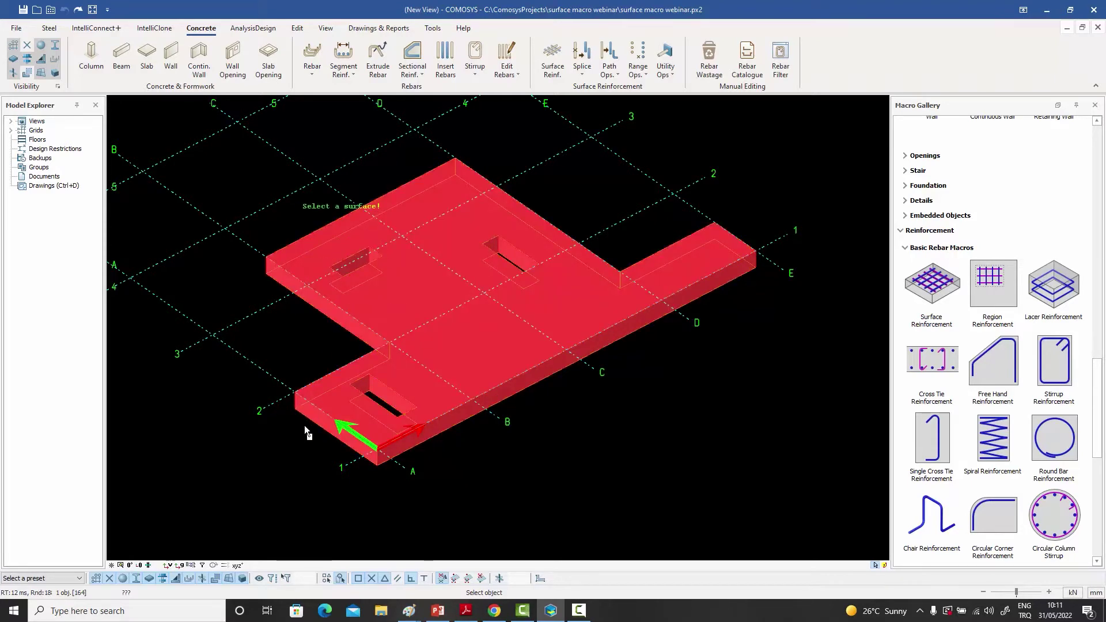
click(447, 417)
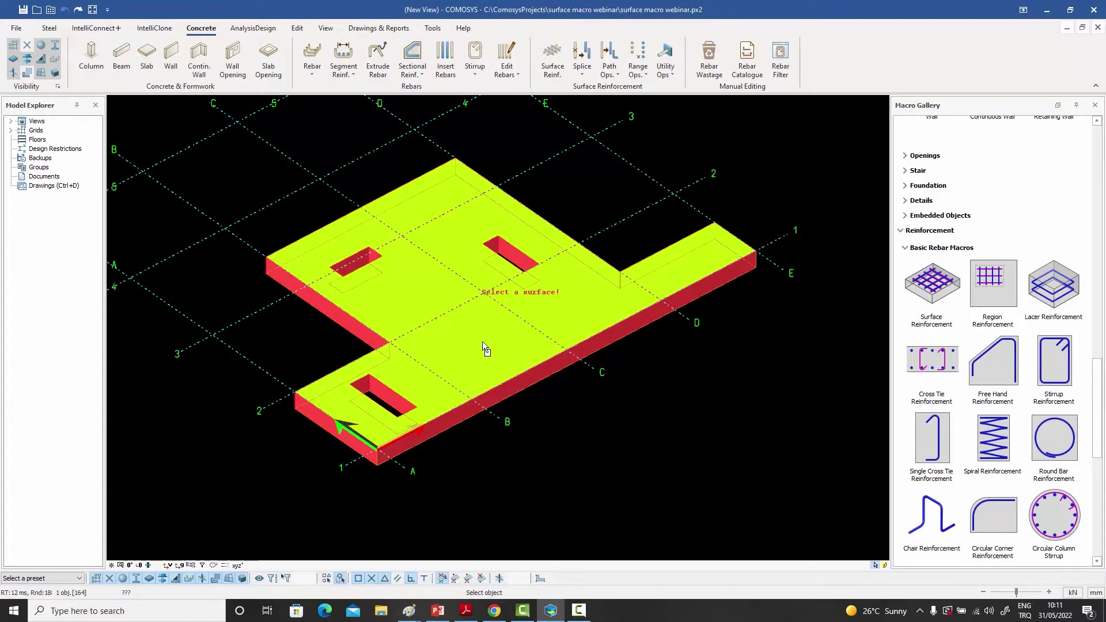
click(483, 344)
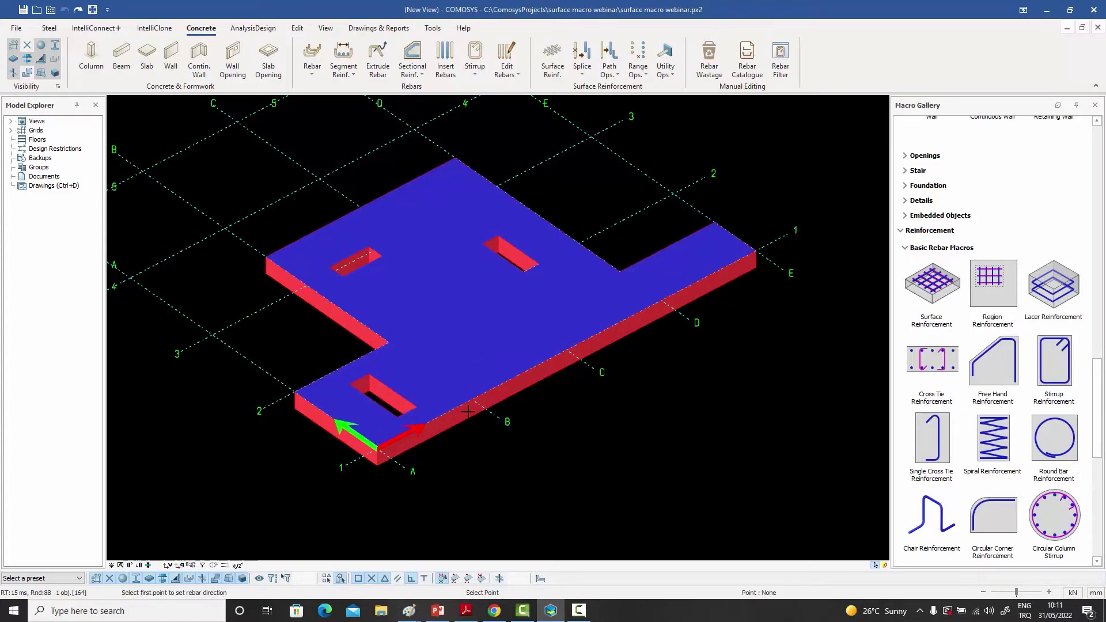
click(377, 444)
click(754, 252)
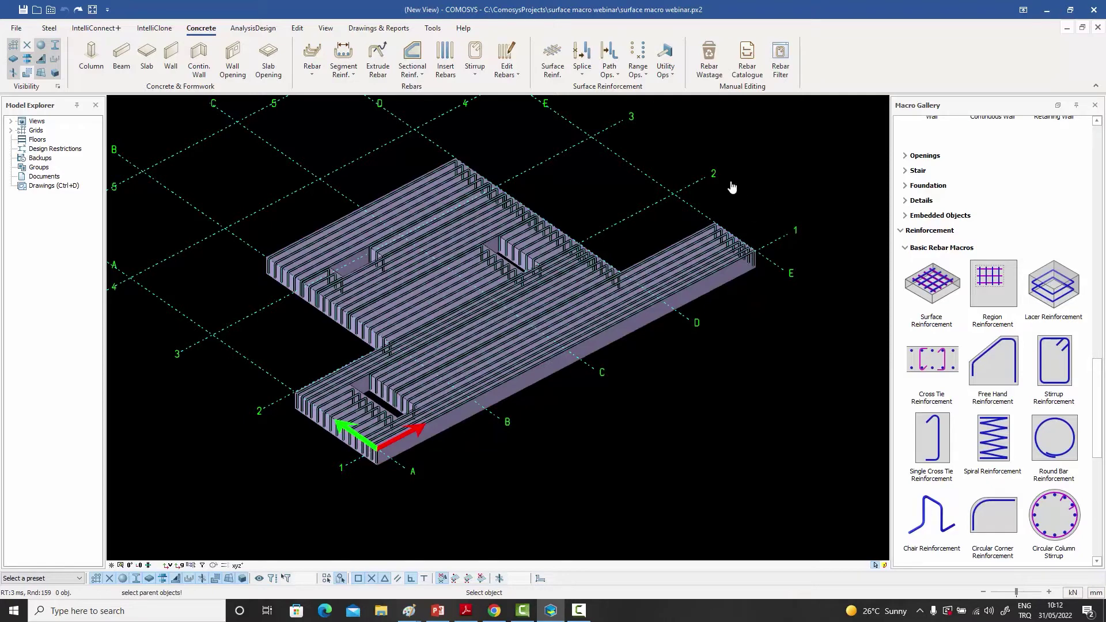
Step: Inspect the slab rebars in top view, especially the spacing and cut ends around the opening between grids A and B
click(140, 566)
middle_drag(383, 431, 415, 445)
scroll(415, 445, up, 3)
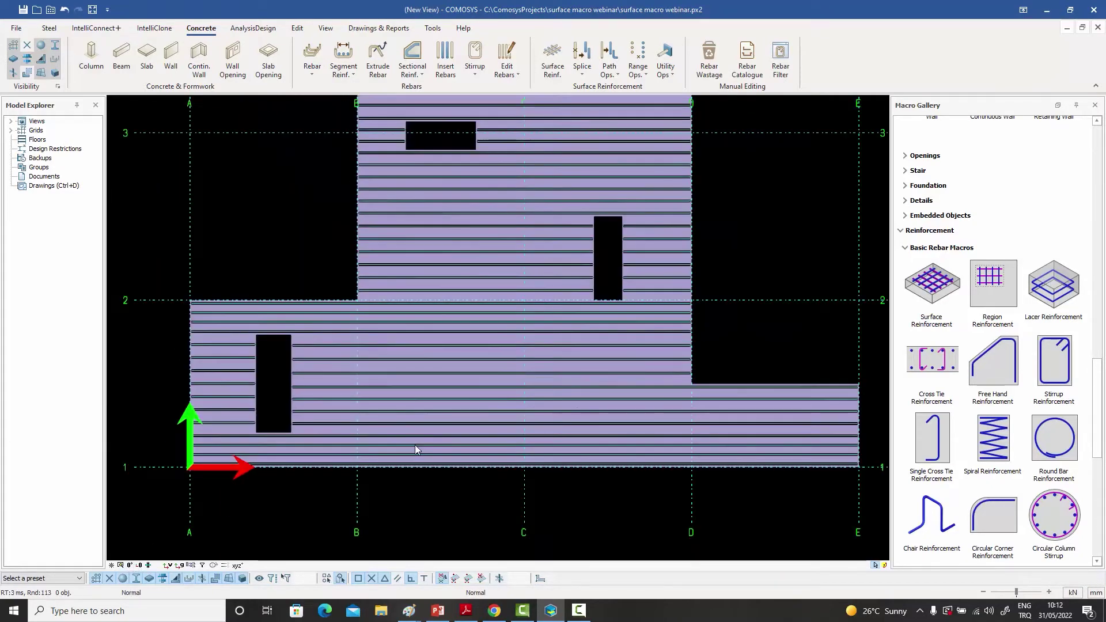
scroll(415, 444, down, 3)
scroll(415, 444, up, 2)
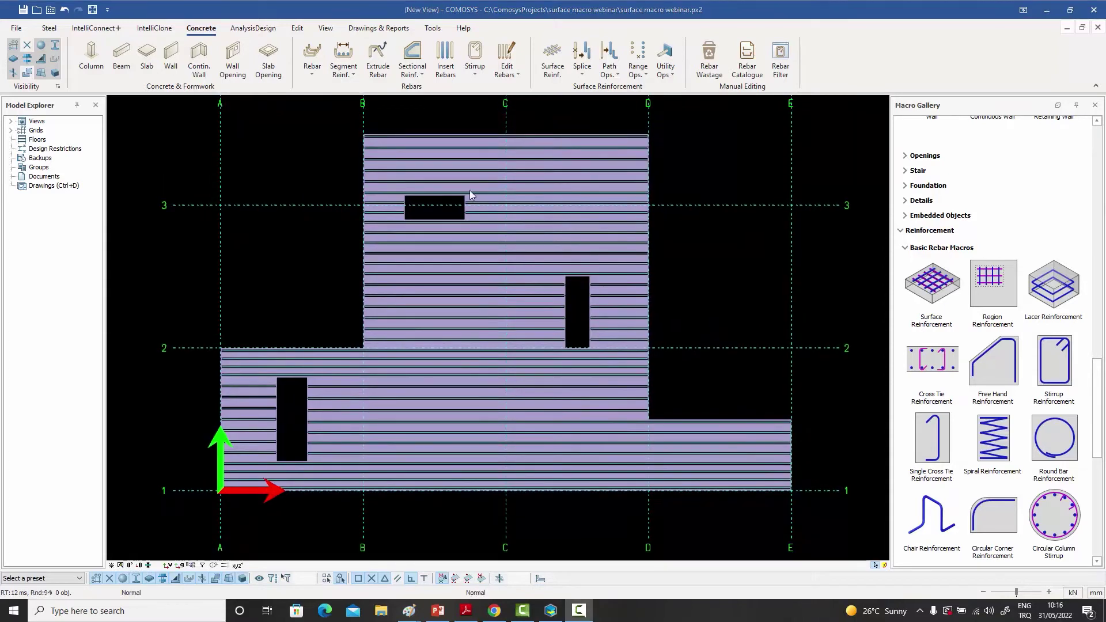
middle_drag(457, 235, 483, 229)
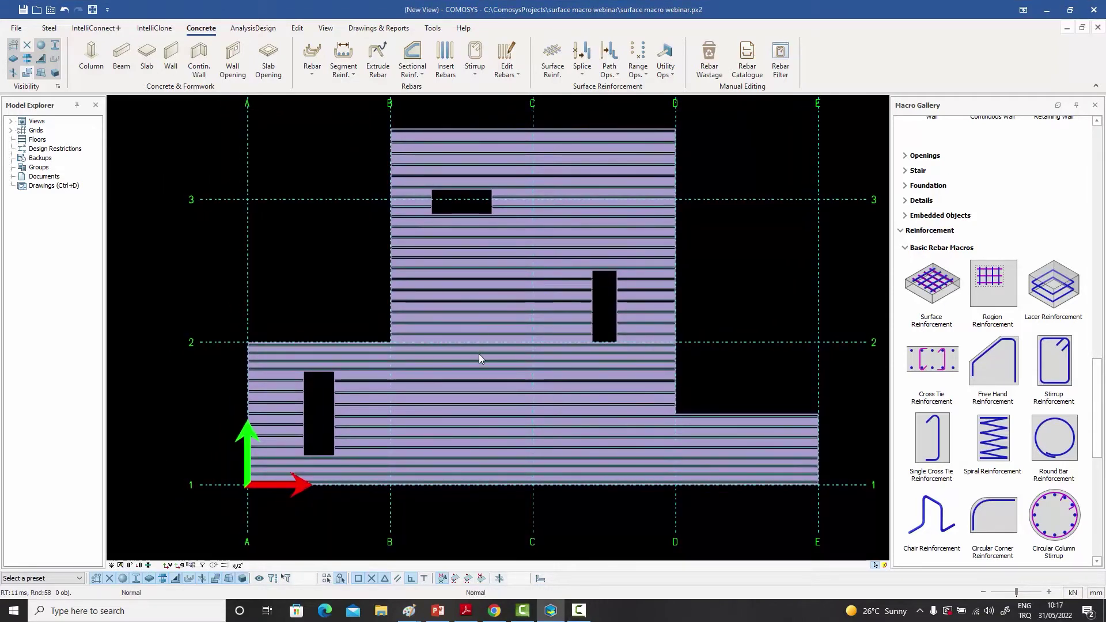
scroll(339, 441, up, 3)
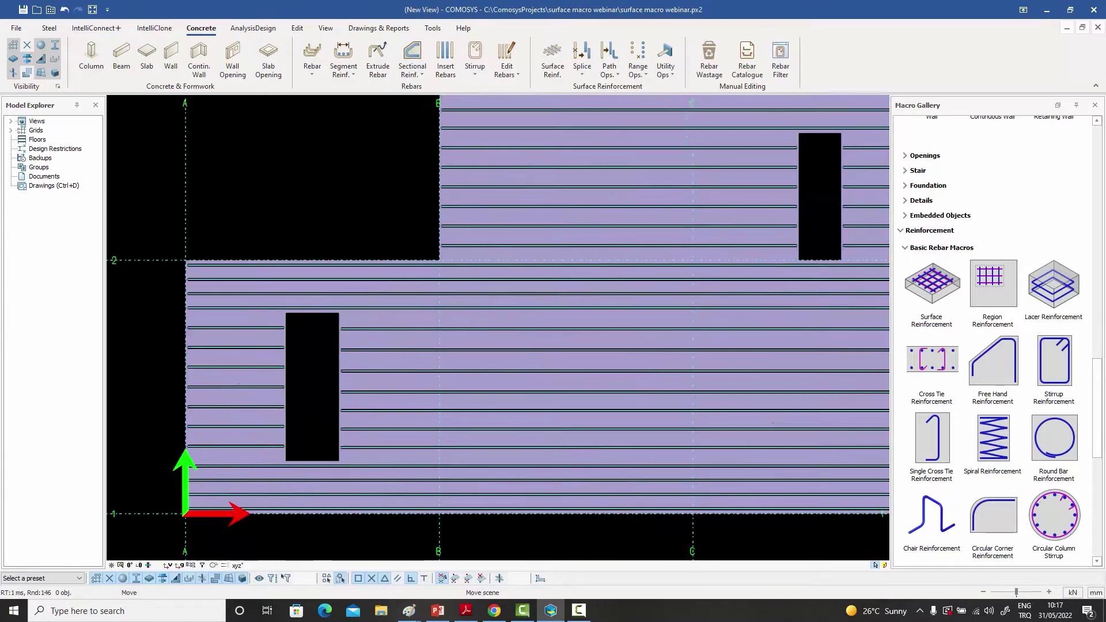
scroll(338, 468, up, 3)
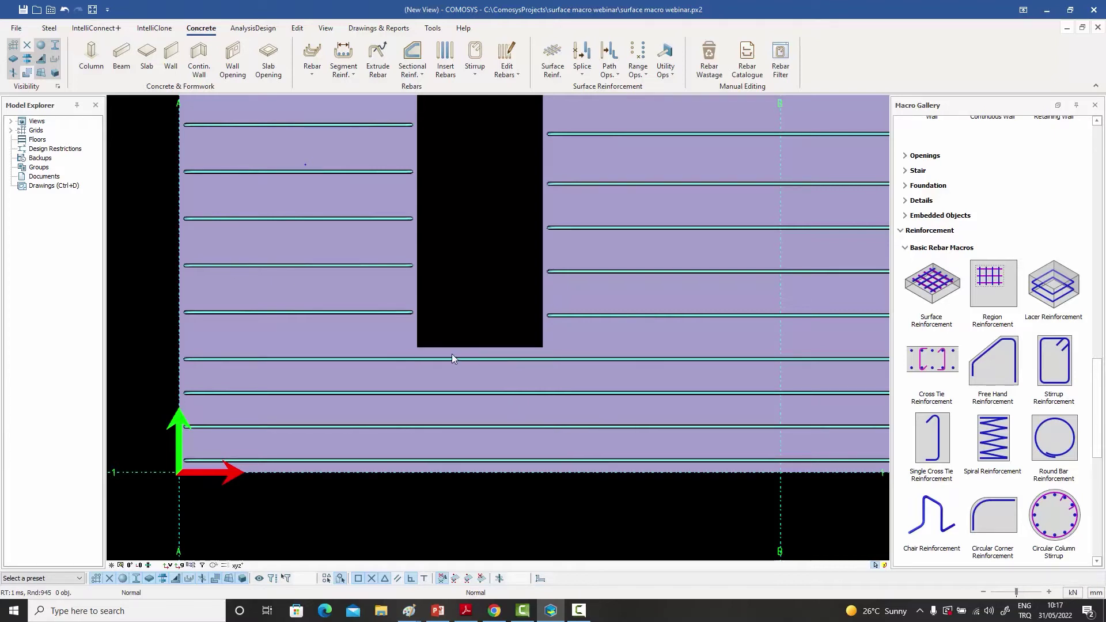
scroll(475, 355, down, 3)
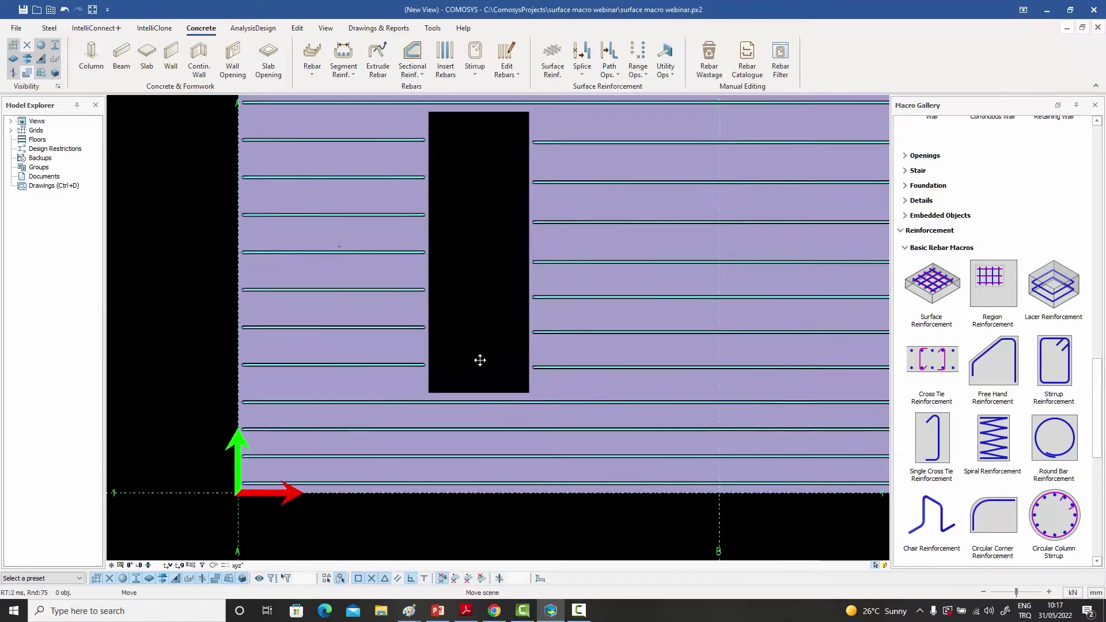
mouse_move(479, 360)
middle_down()
mouse_move(466, 309)
mouse_move(456, 395)
mouse_move(461, 363)
middle_up()
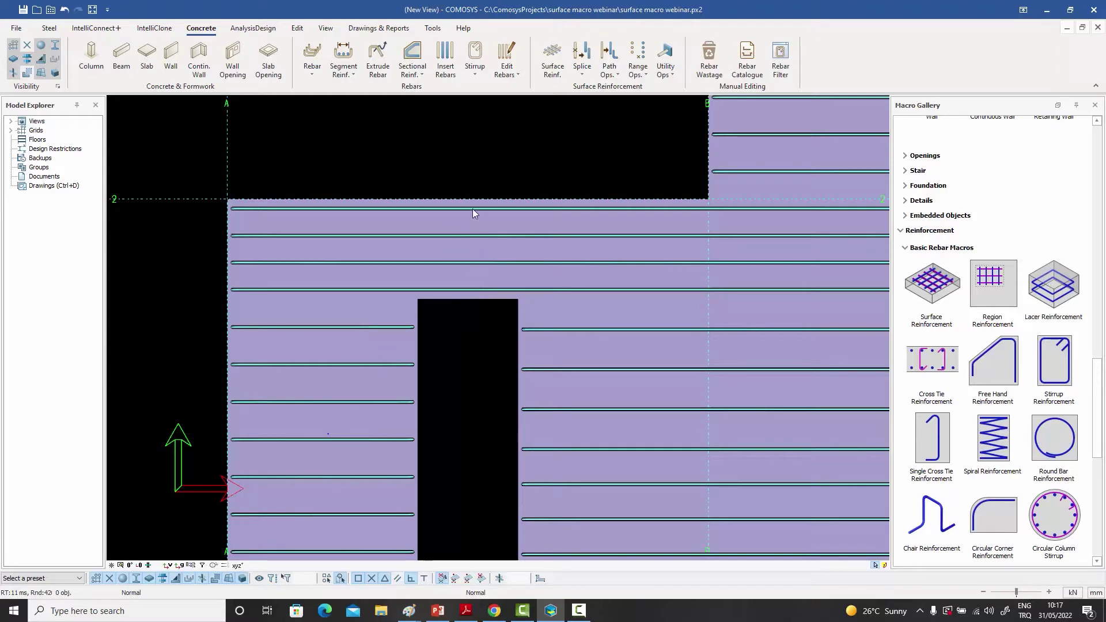
scroll(472, 213, down, 5)
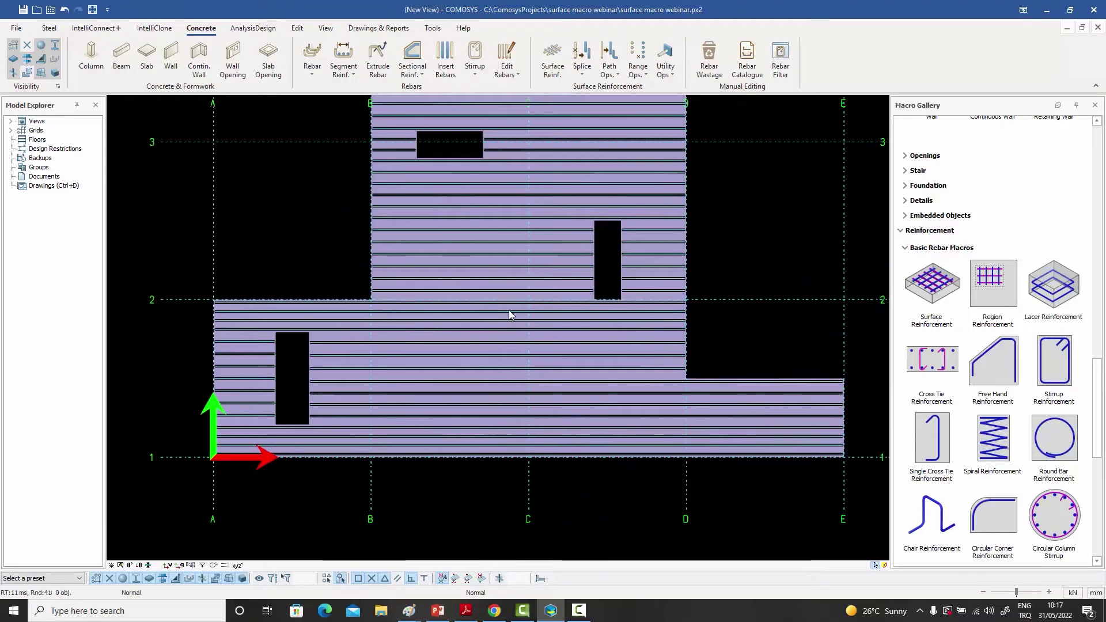
Step: Inspect how the rebars are distributed at the slab's inner corner at B-2 and around the two upper openings
scroll(510, 315, up, 4)
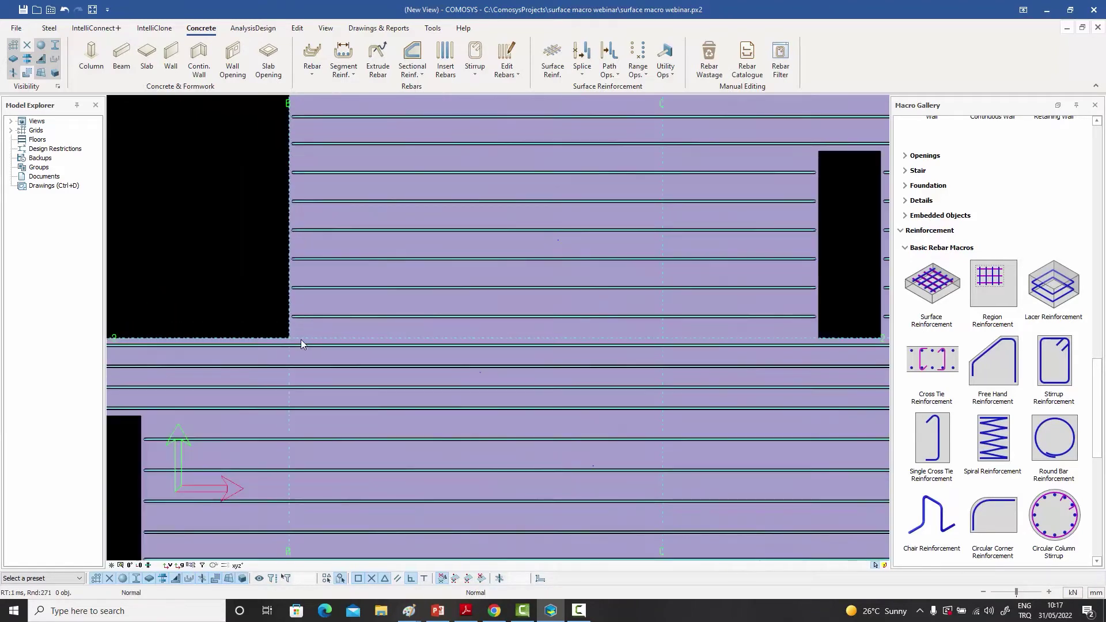
scroll(293, 338, up, 1)
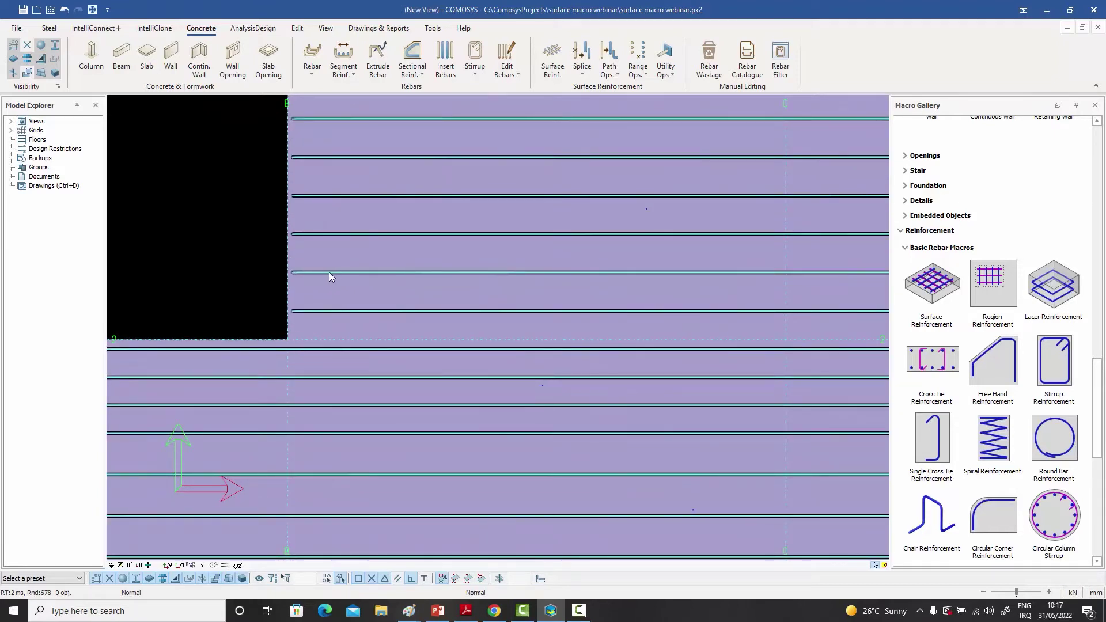
scroll(364, 291, down, 2)
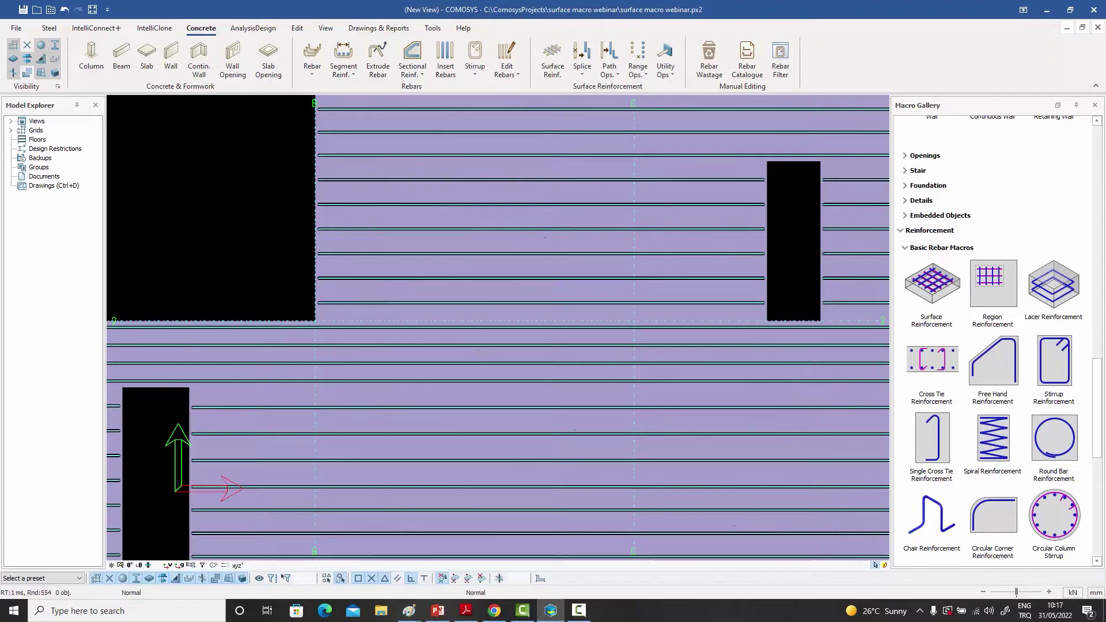
scroll(490, 309, up, 1)
scroll(654, 414, up, 2)
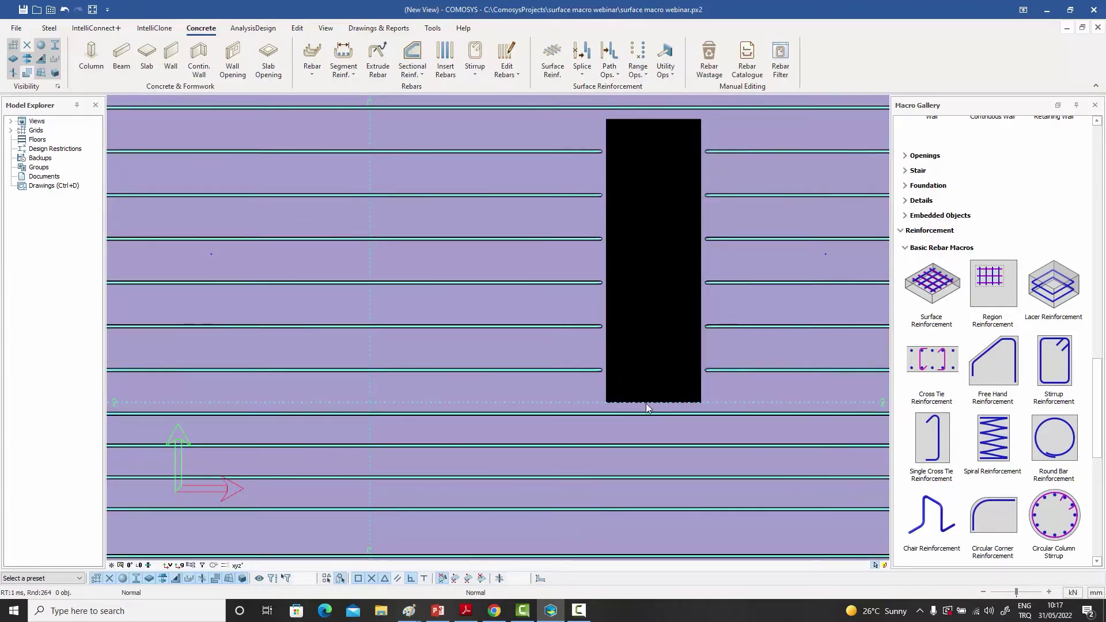
scroll(646, 406, down, 1)
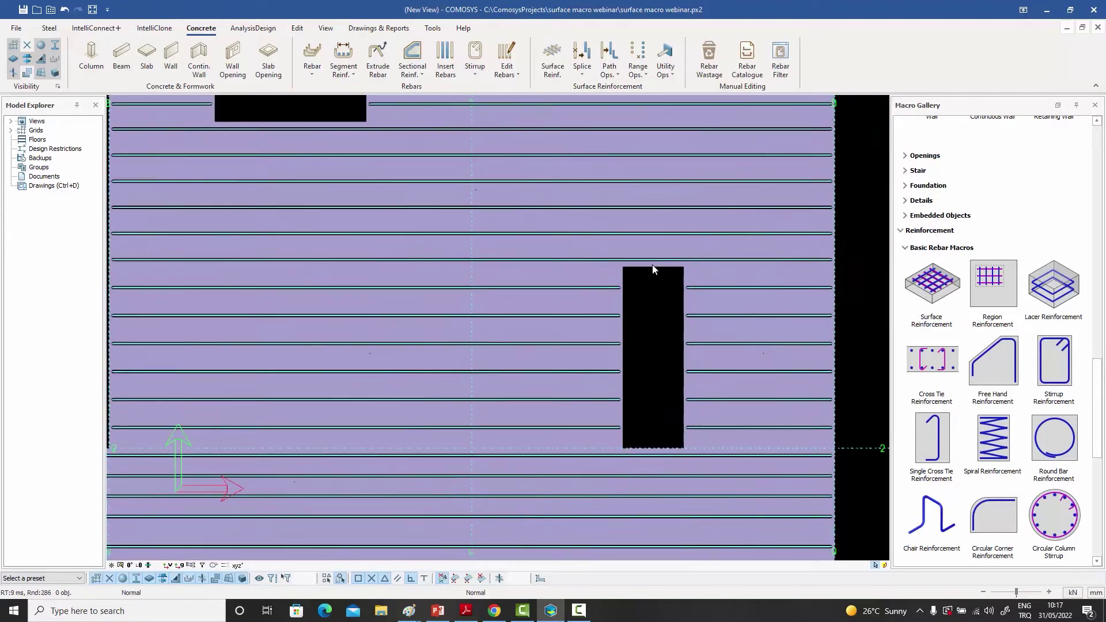
scroll(661, 282, down, 1)
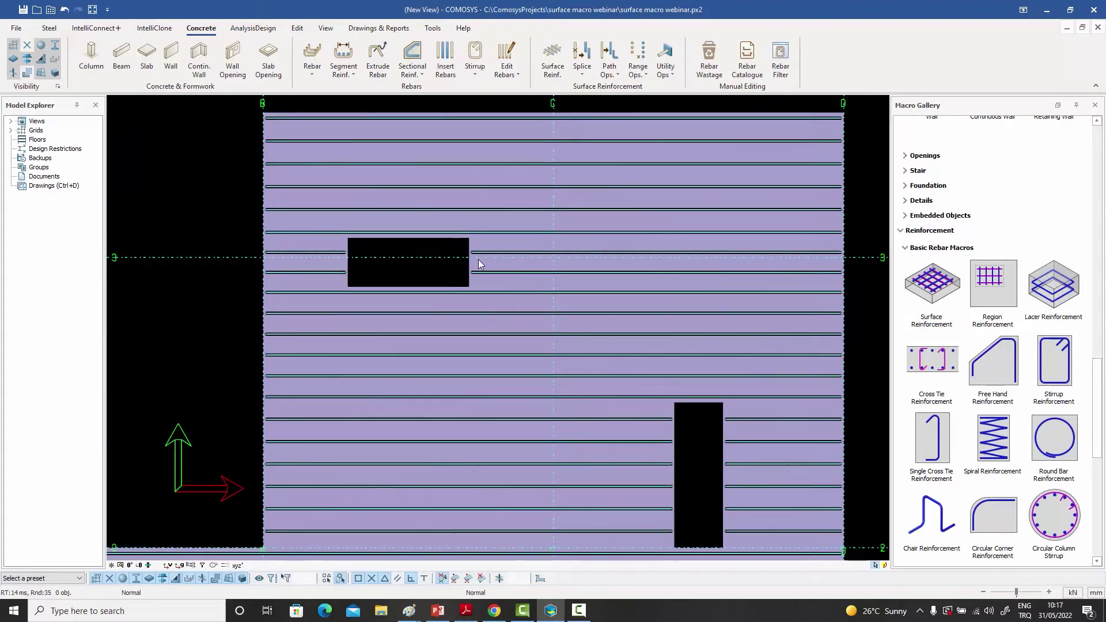
scroll(485, 240, down, 5)
scroll(527, 268, up, 4)
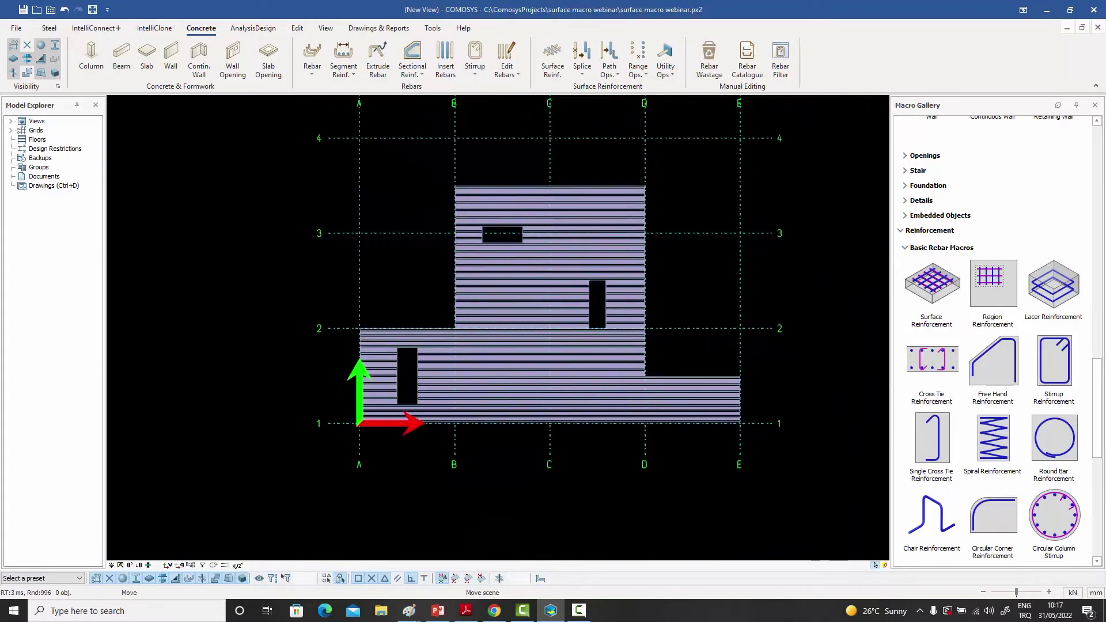
Step: Examine the rebar spacing above, below and beside the opening between grids A and B and the opening on grid line 3
scroll(526, 267, down, 2)
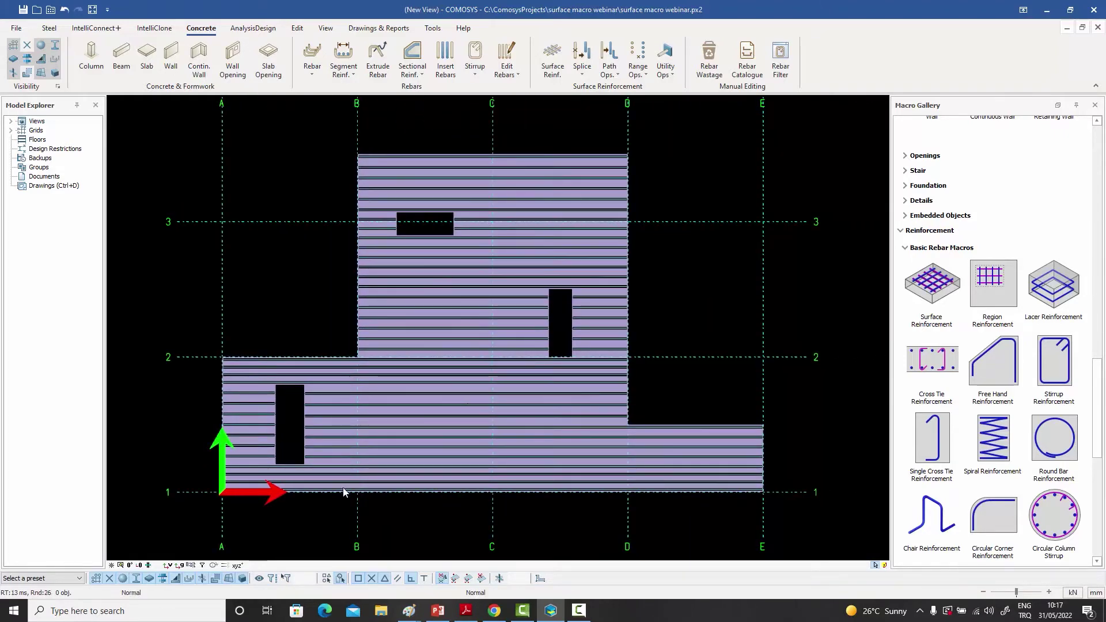
scroll(306, 495, up, 3)
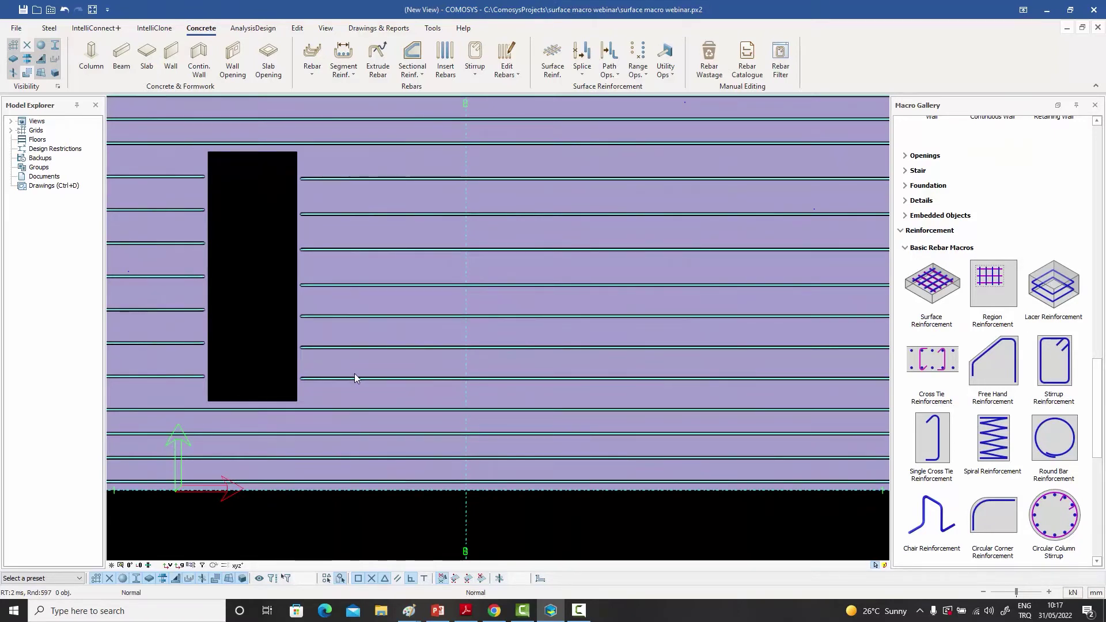
scroll(374, 323, down, 3)
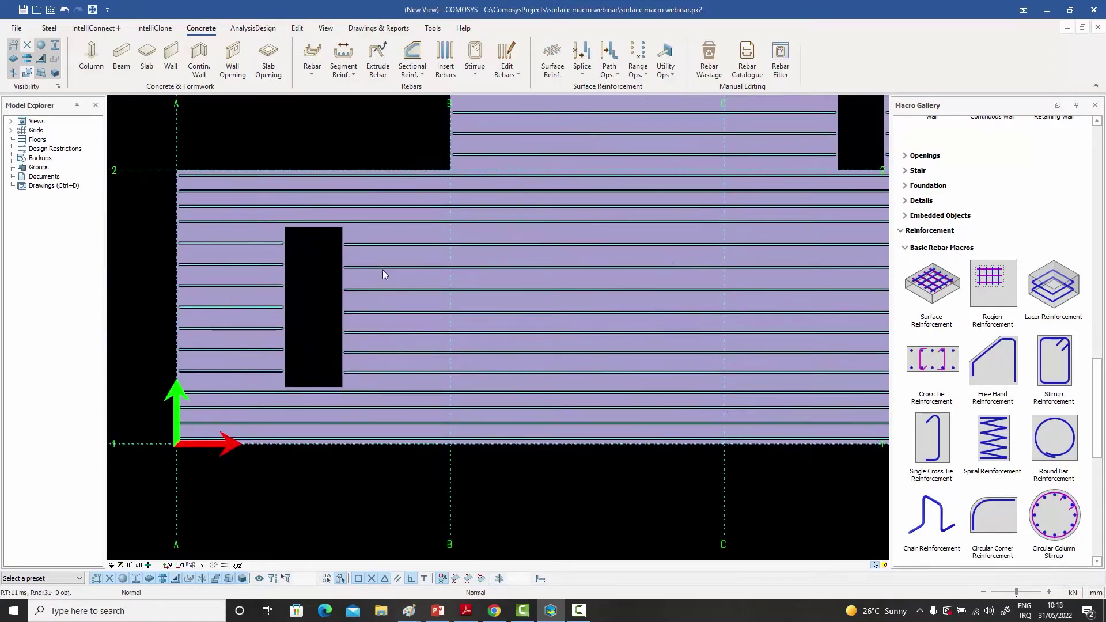
scroll(378, 427, down, 3)
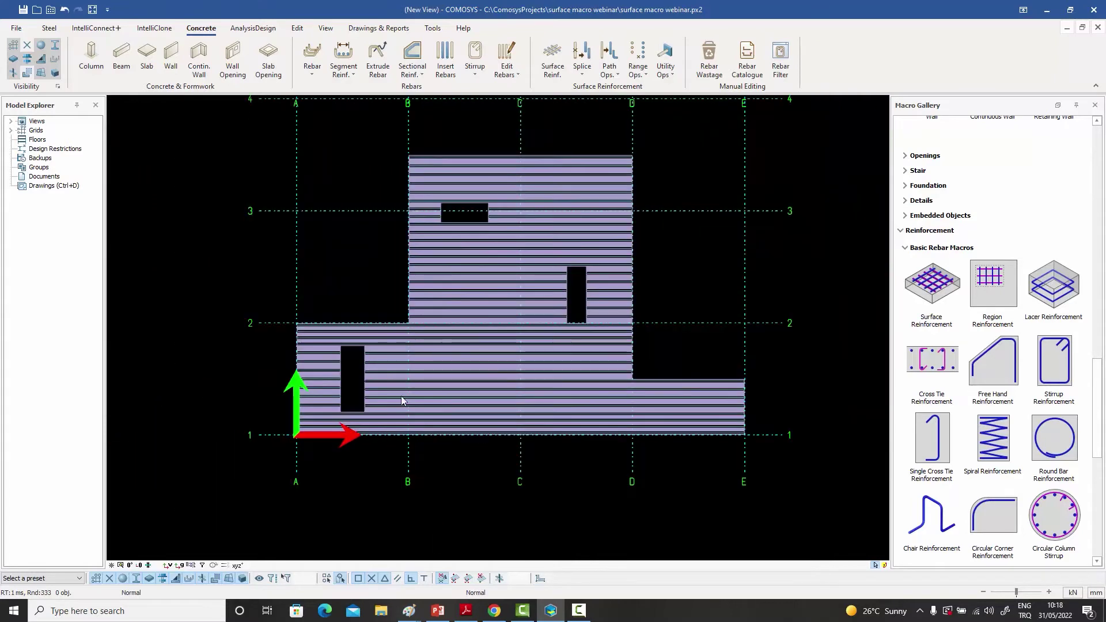
scroll(458, 155, up, 5)
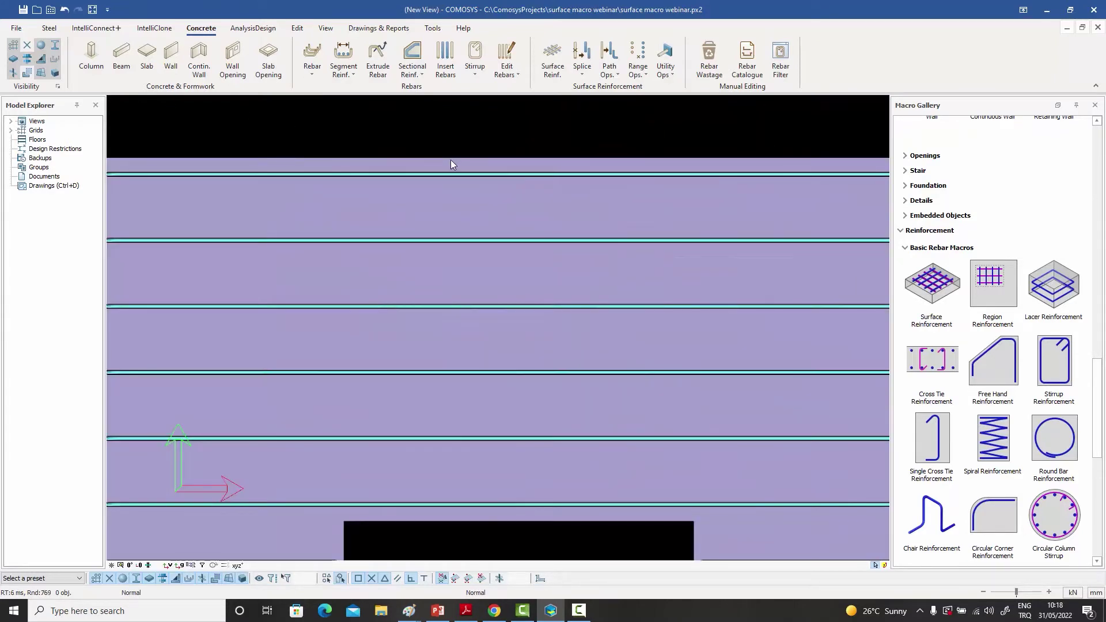
scroll(450, 166, down, 4)
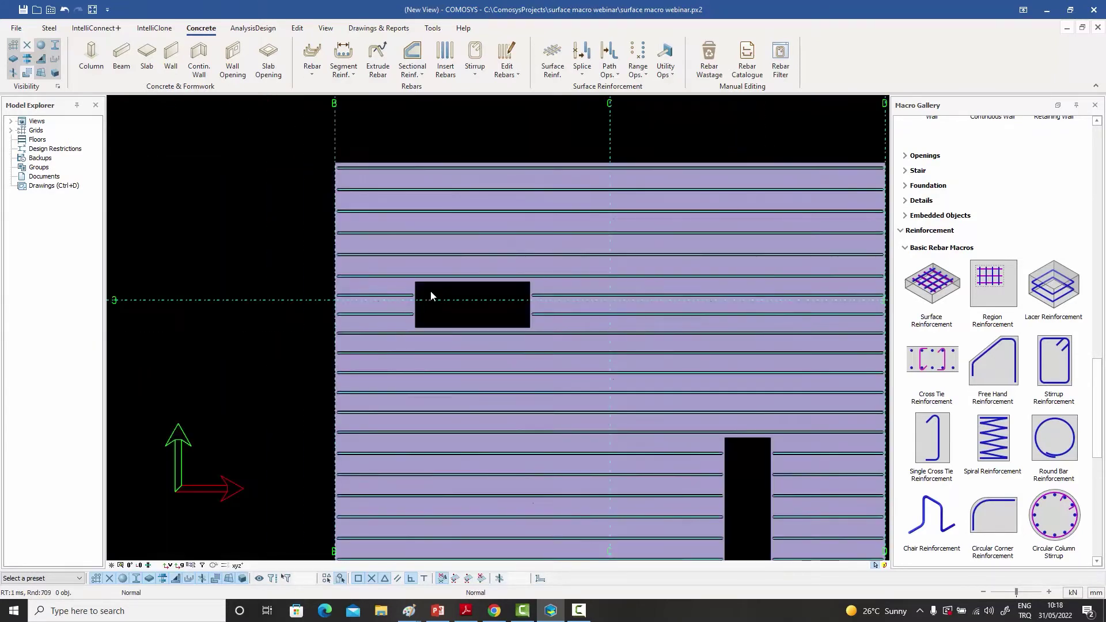
scroll(430, 291, up, 4)
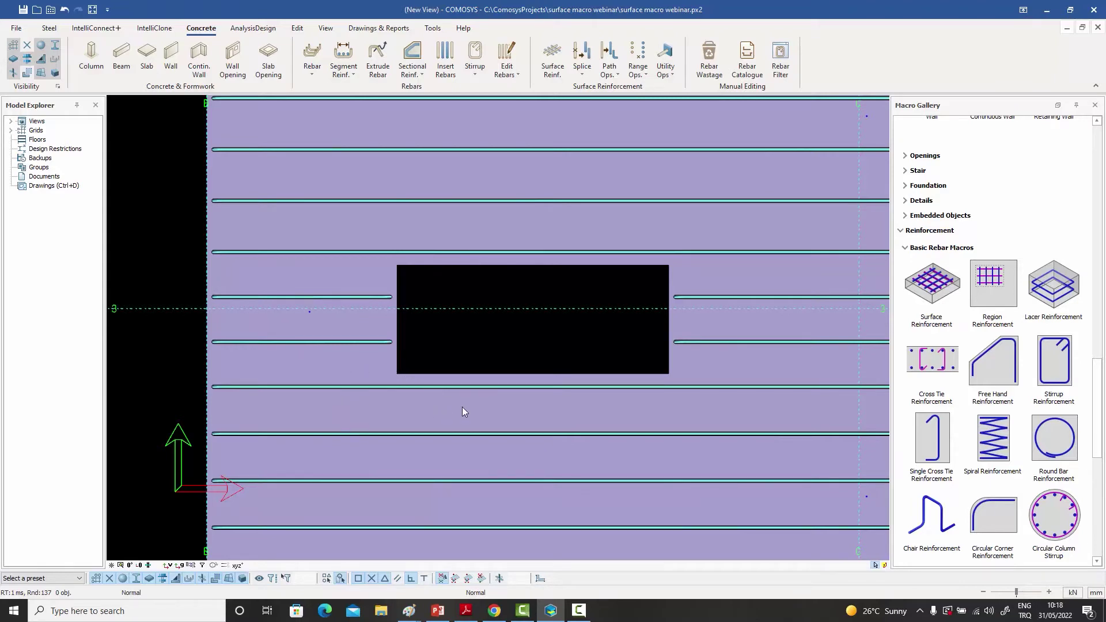
scroll(623, 378, down, 6)
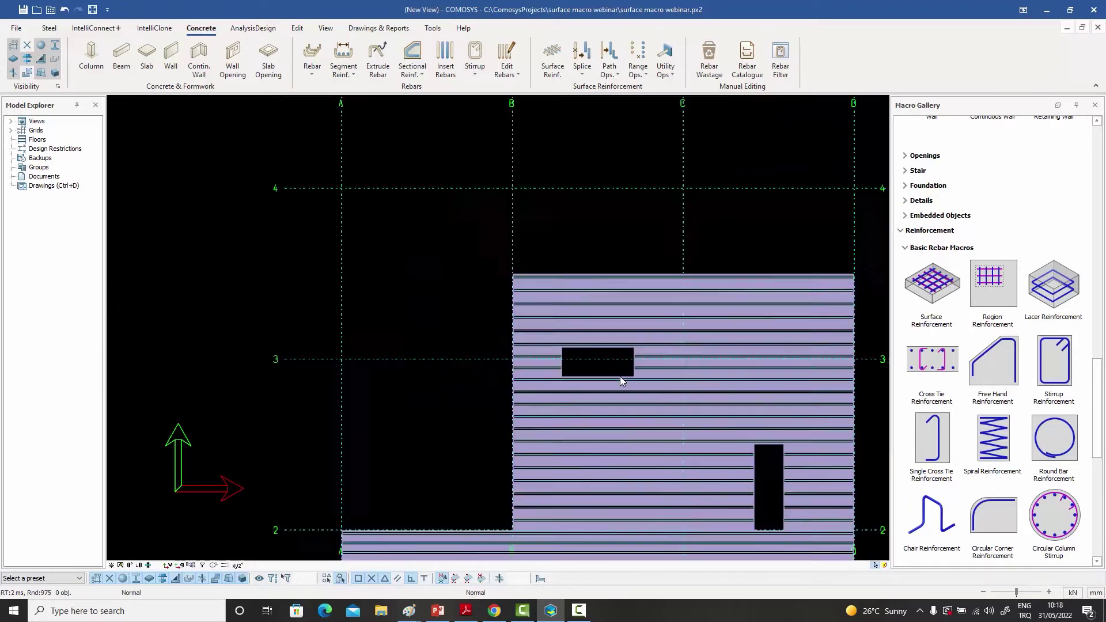
middle_drag(636, 410, 480, 300)
middle_drag(526, 353, 524, 330)
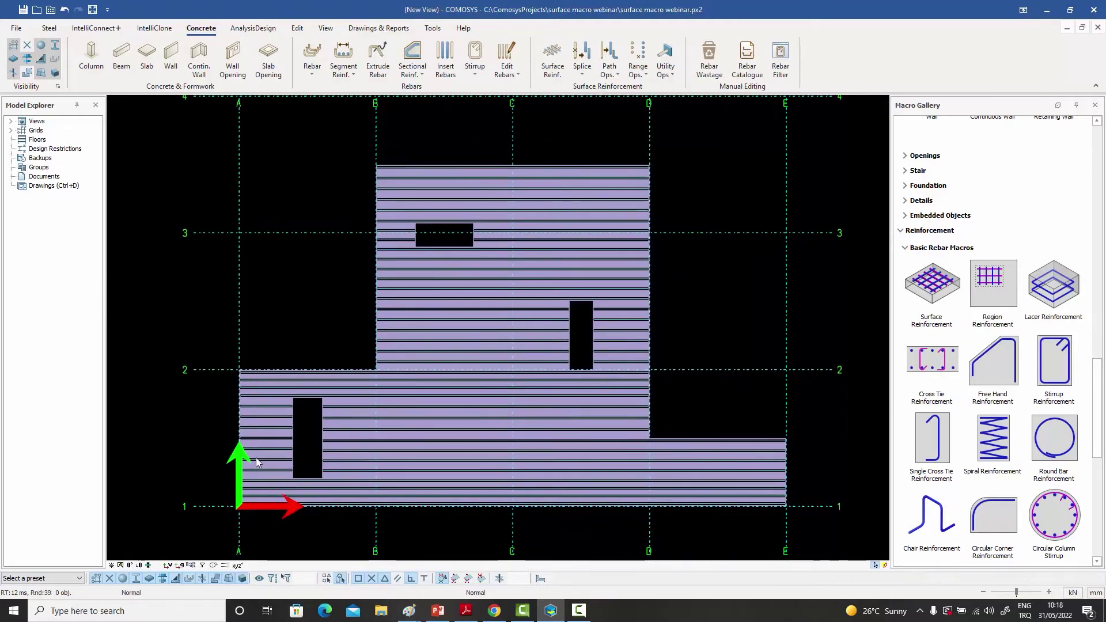
Step: Select the rebar groups beside the openings and inspect the bars around the opening at grid line 2 near grid D
click(346, 439)
click(351, 389)
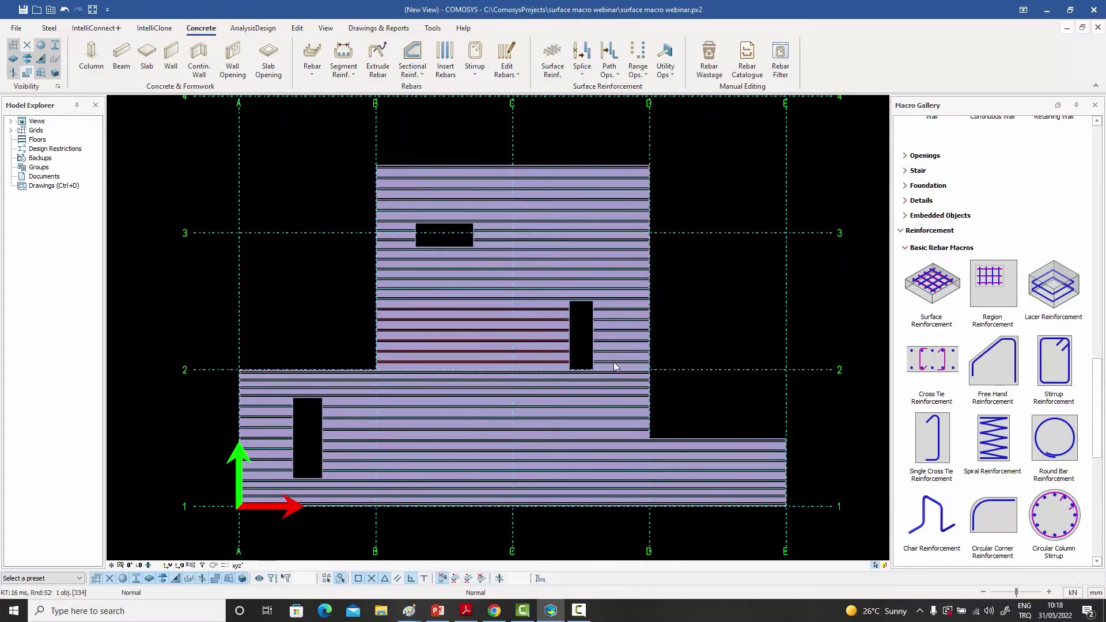
scroll(622, 367, up, 5)
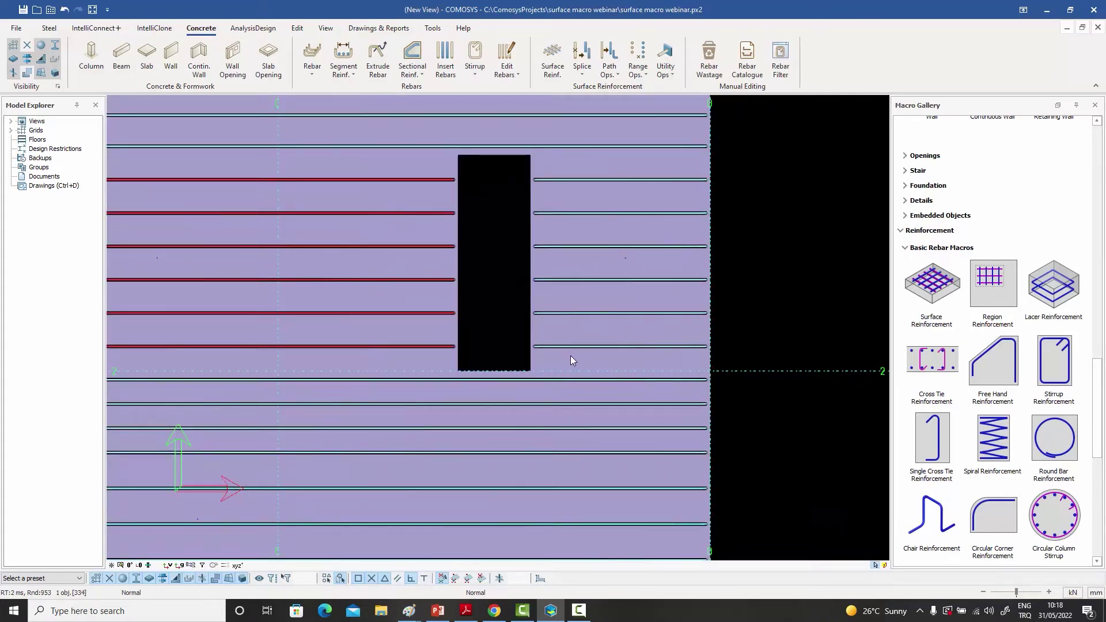
scroll(570, 355, down, 2)
scroll(539, 372, up, 6)
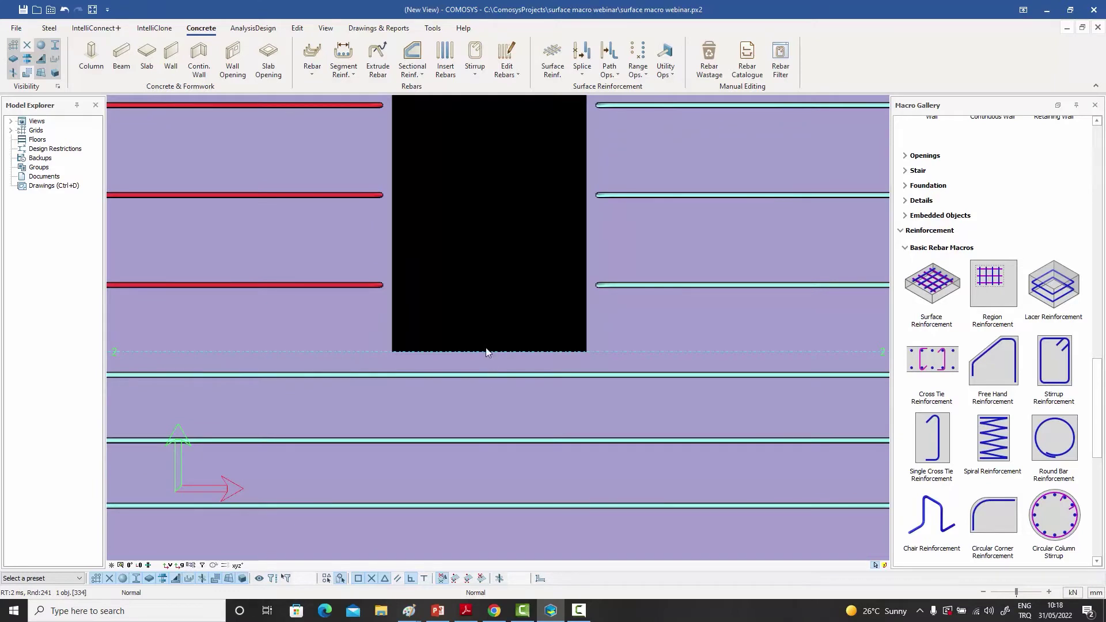
scroll(489, 377, down, 8)
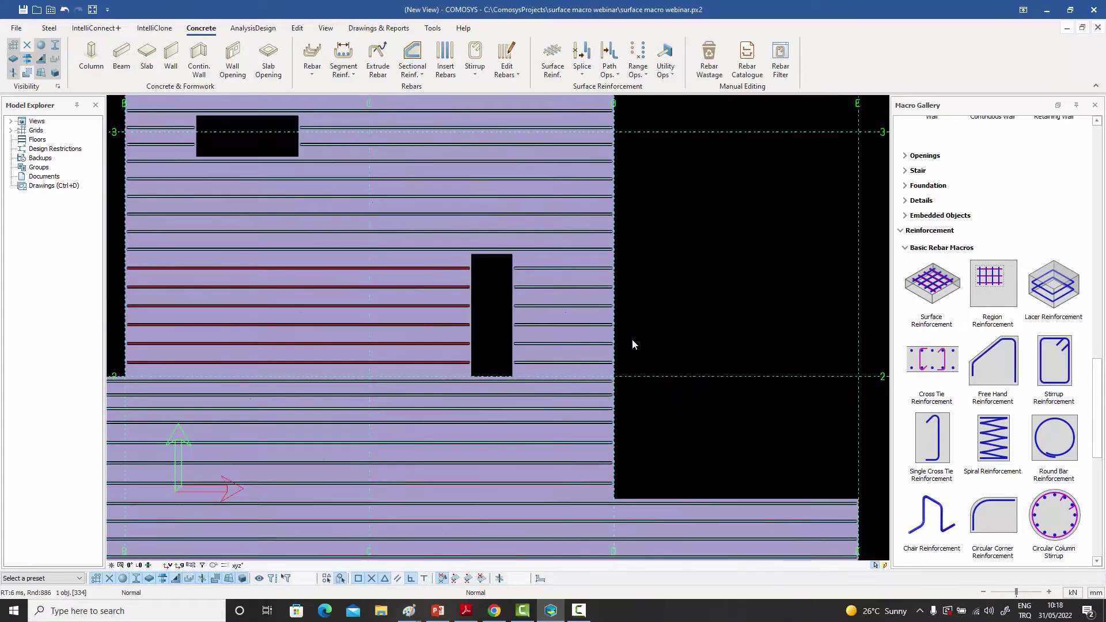
middle_drag(632, 340, 686, 338)
click(699, 329)
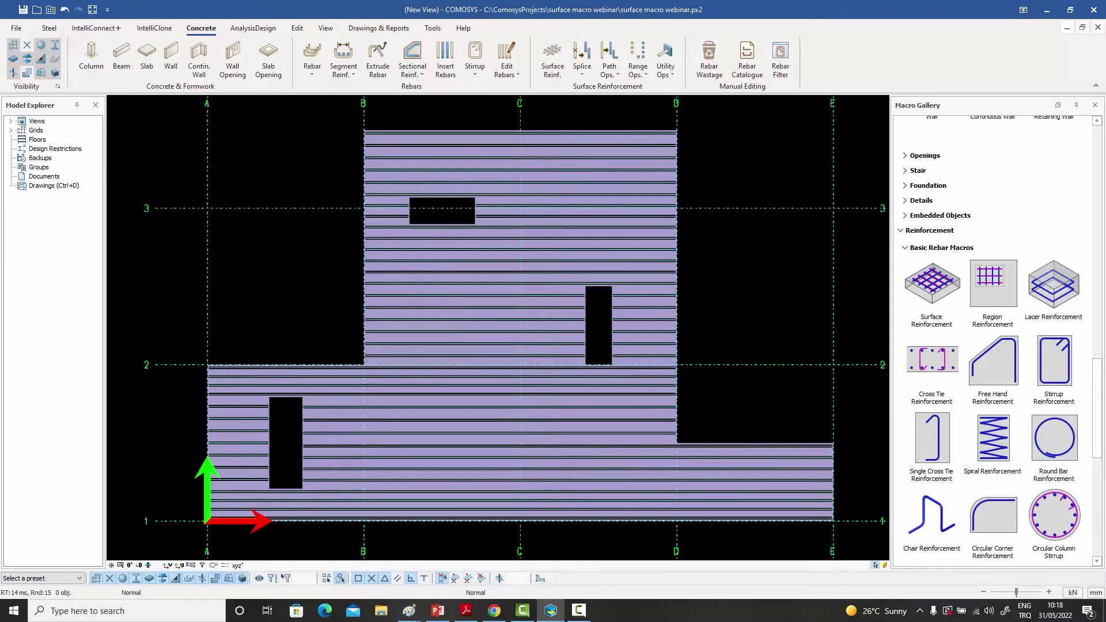
middle_drag(698, 341, 701, 343)
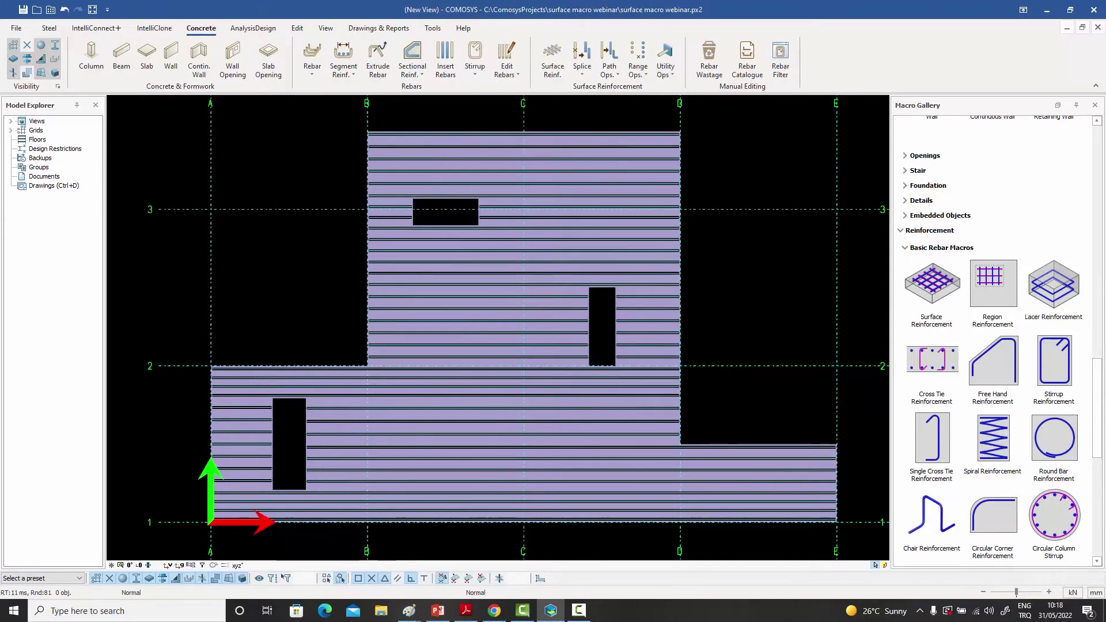
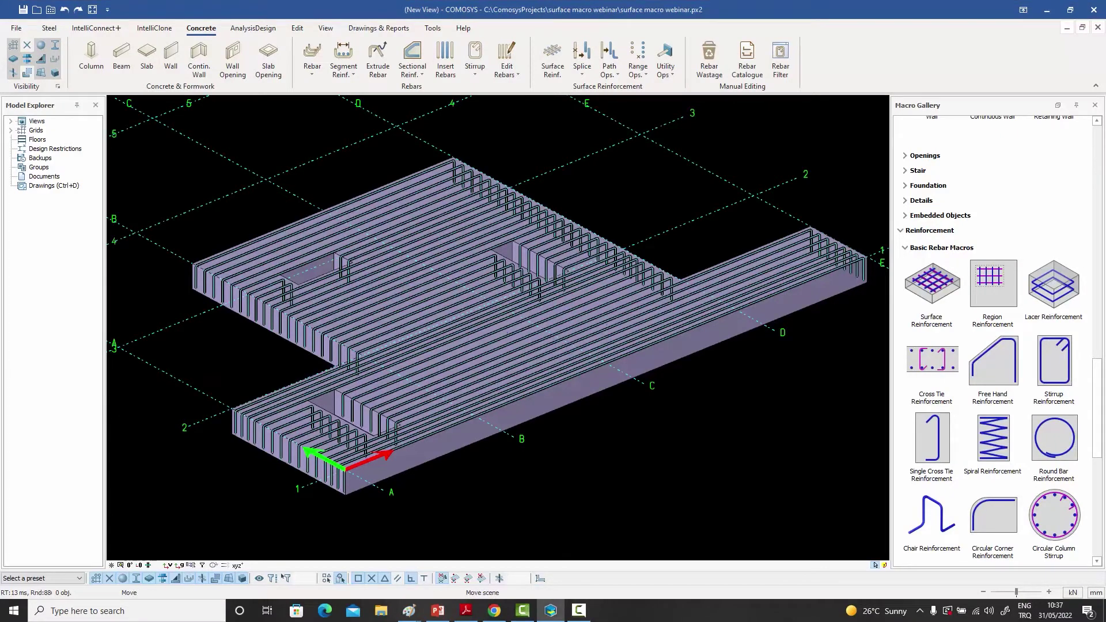
Step: Set the spacing to 250 for the rebar group between the slab edge on grid A and the neighbouring opening
middle_drag(247, 380, 244, 379)
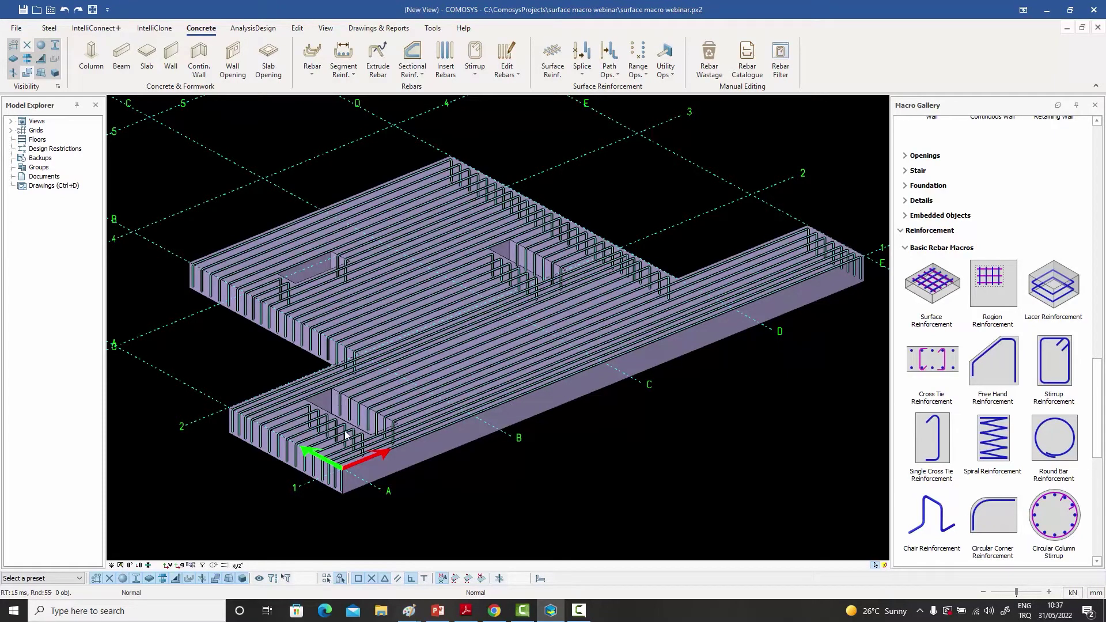
scroll(339, 433, up, 2)
scroll(316, 433, up, 3)
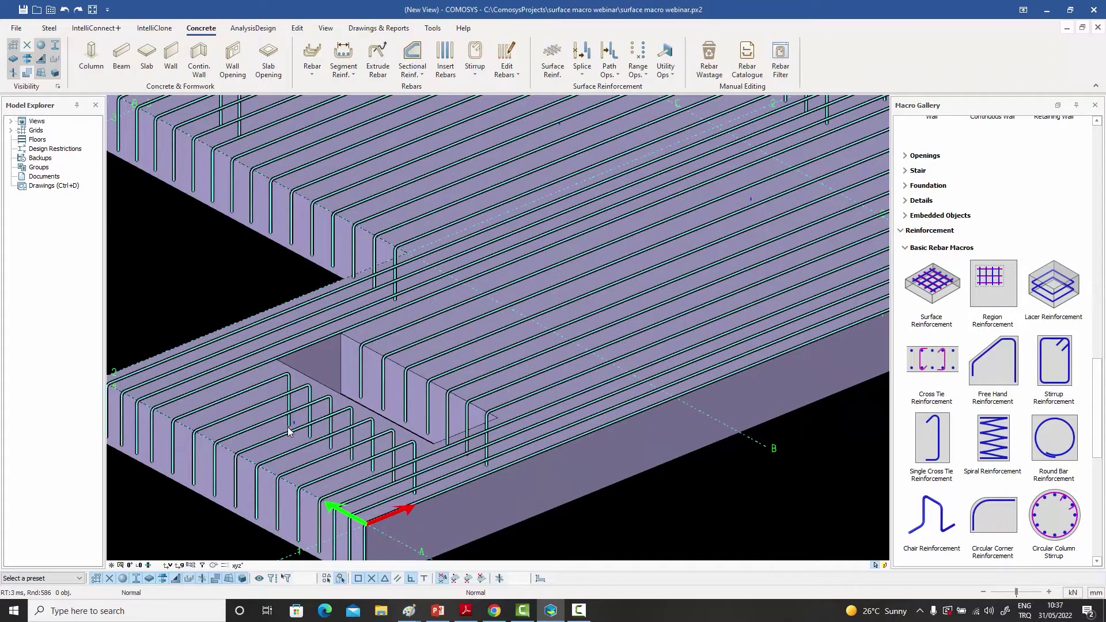
click(385, 389)
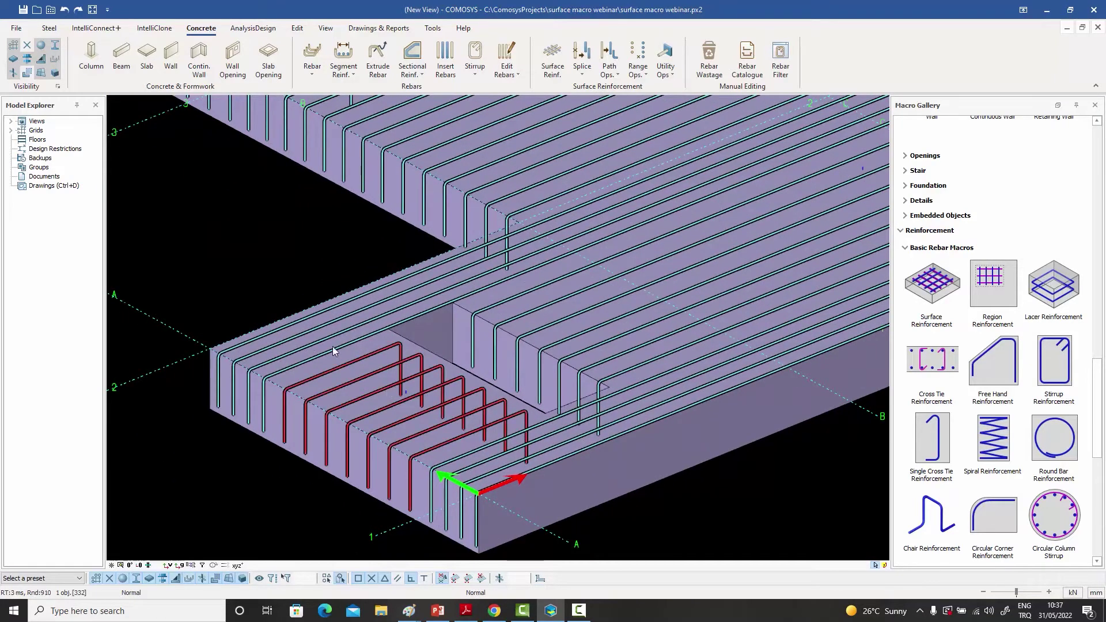
double_click(386, 367)
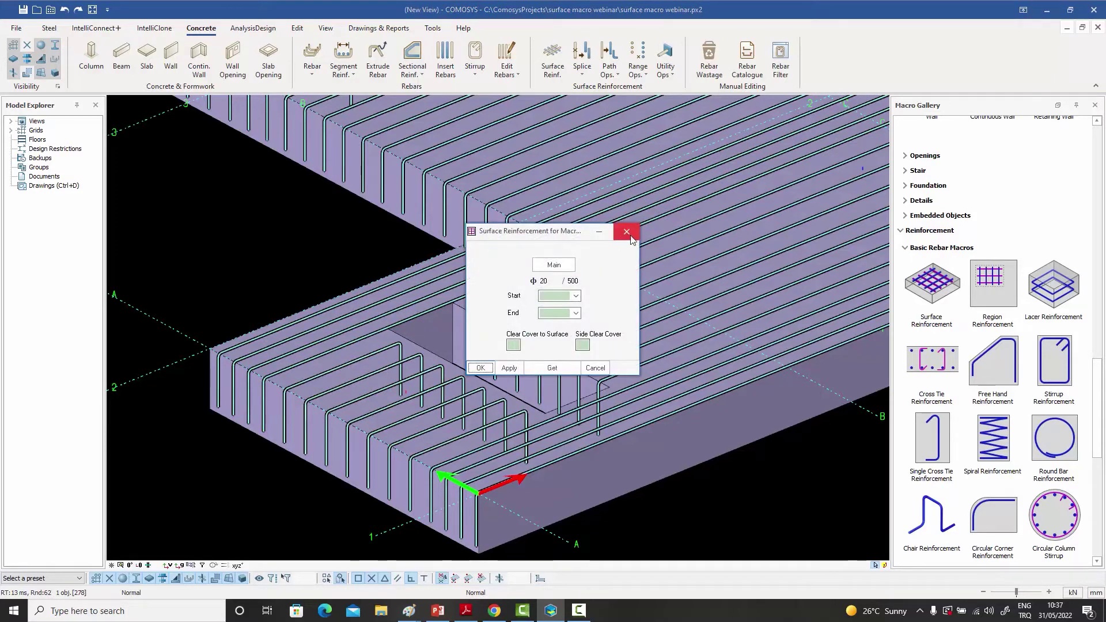
double_click(575, 281)
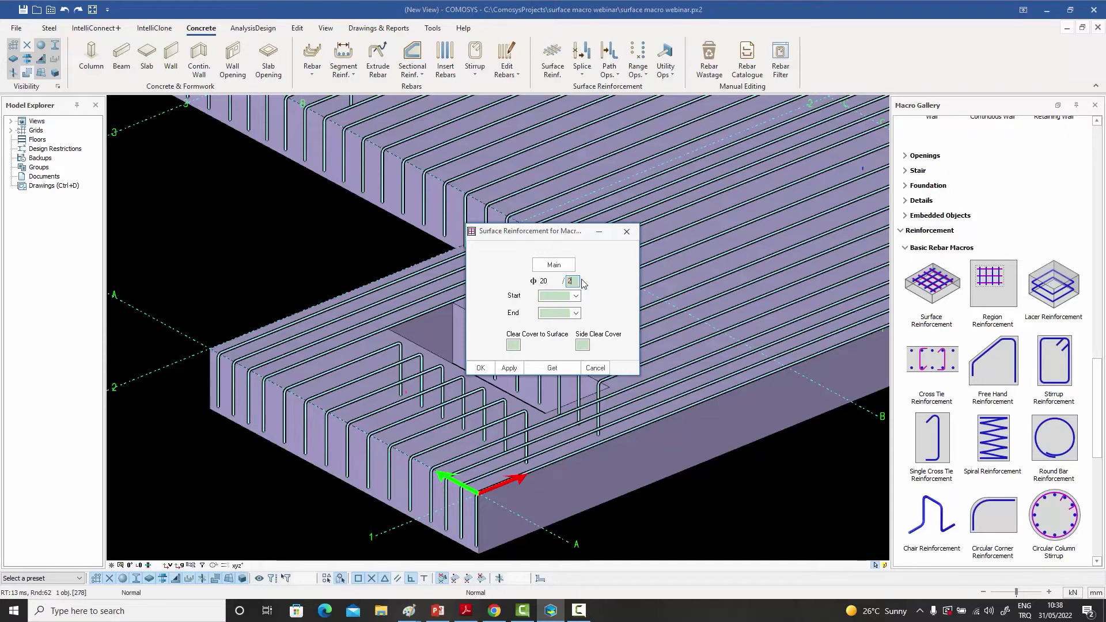
text(250)
click(480, 368)
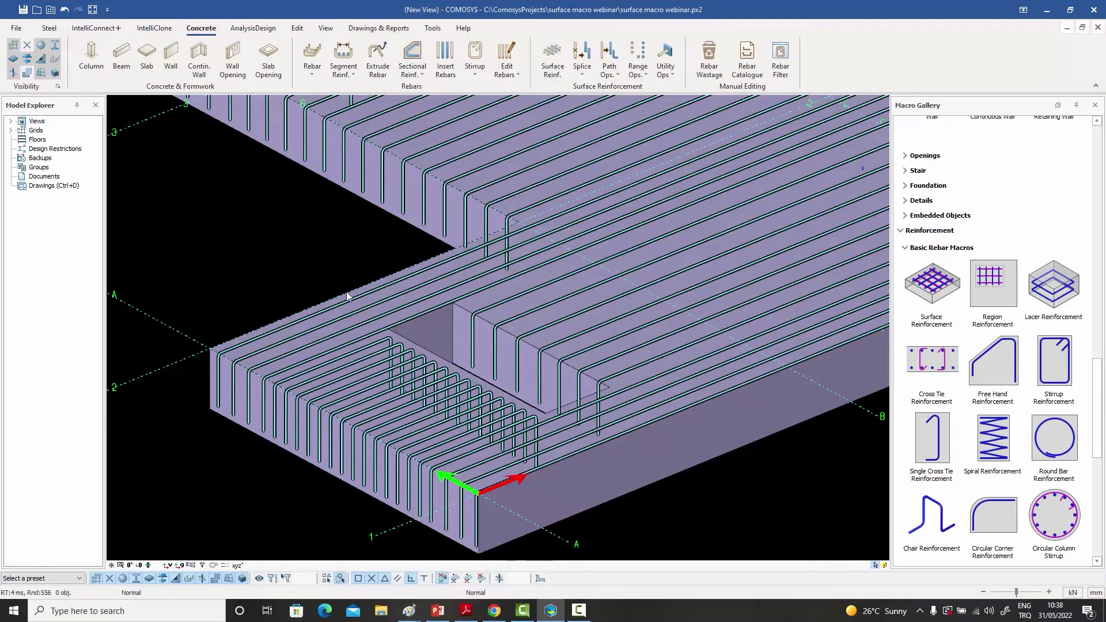
Step: Change the start detail's extension method for the same rebar group so its bars have no bent leg at the grid A edge
double_click(364, 370)
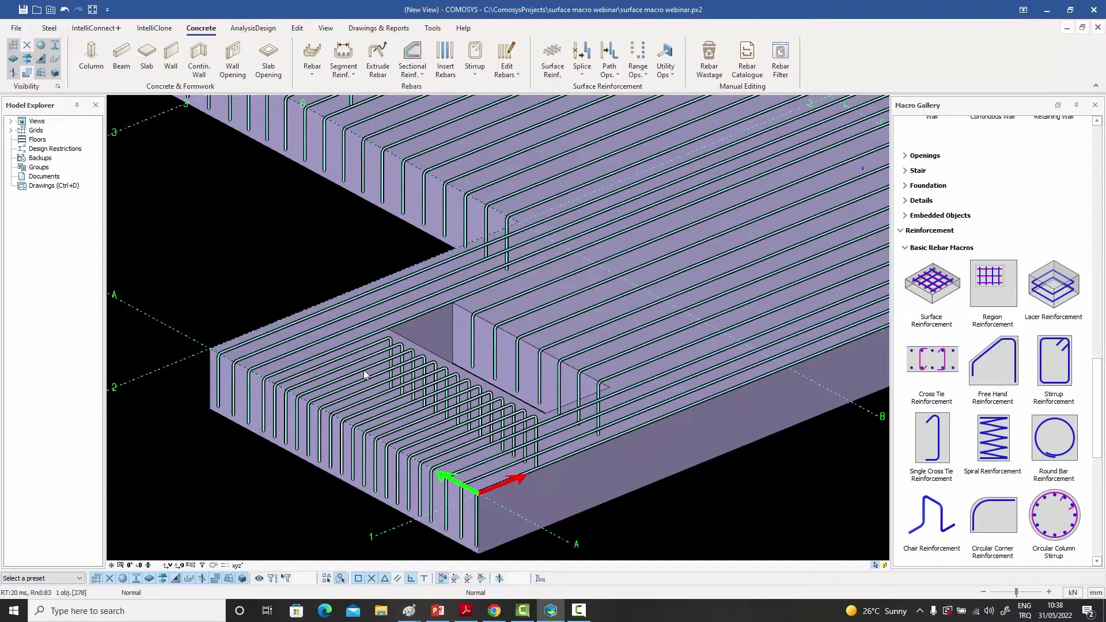
click(546, 266)
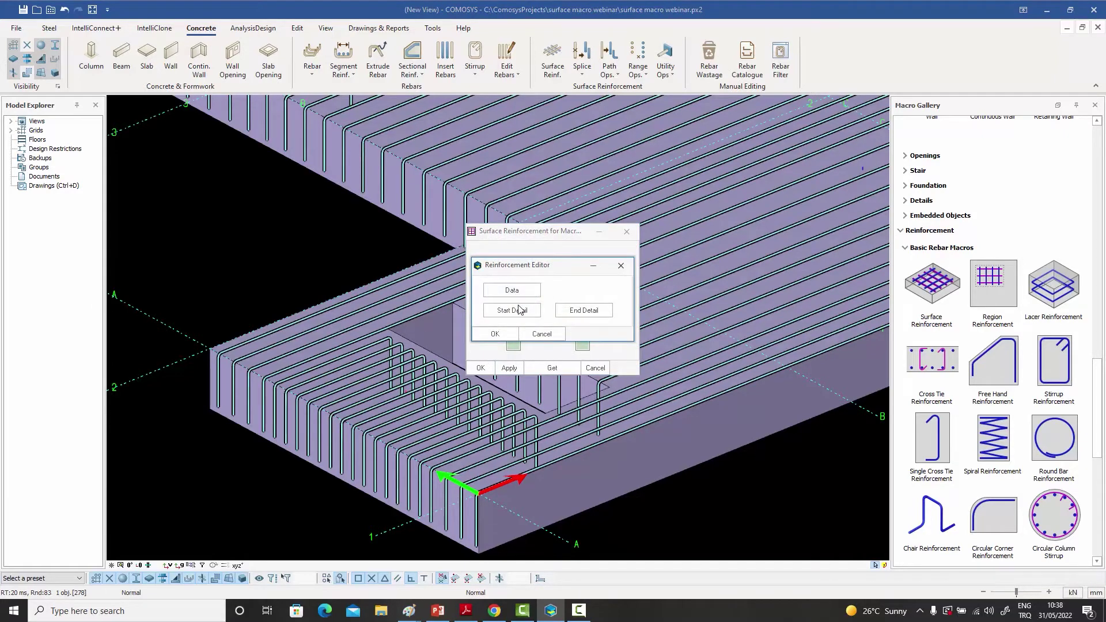
click(512, 310)
click(425, 232)
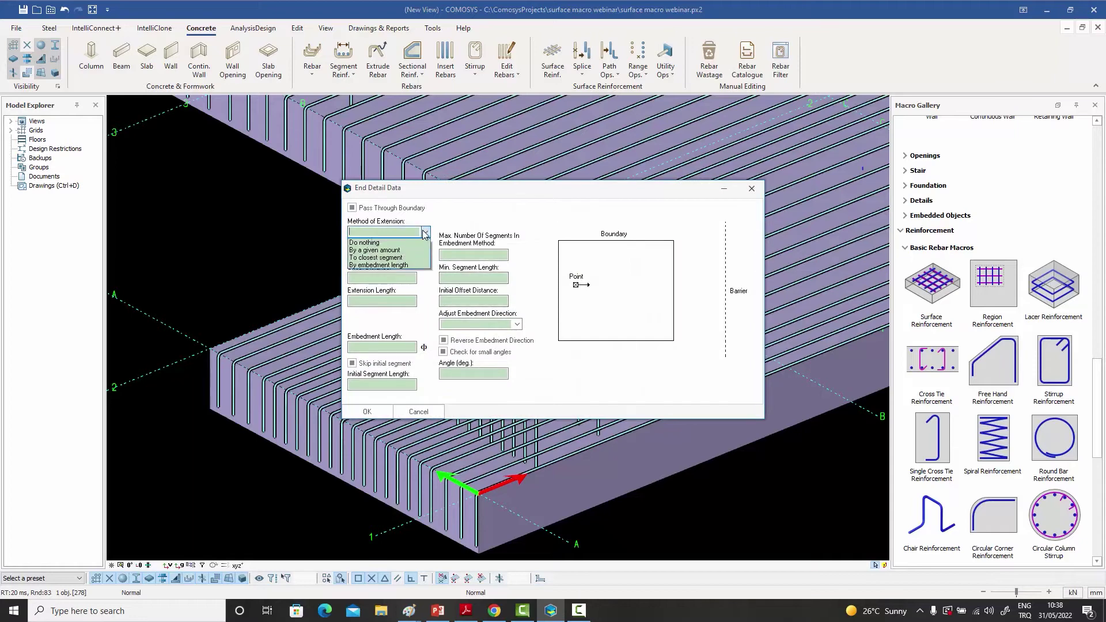
click(406, 248)
click(367, 411)
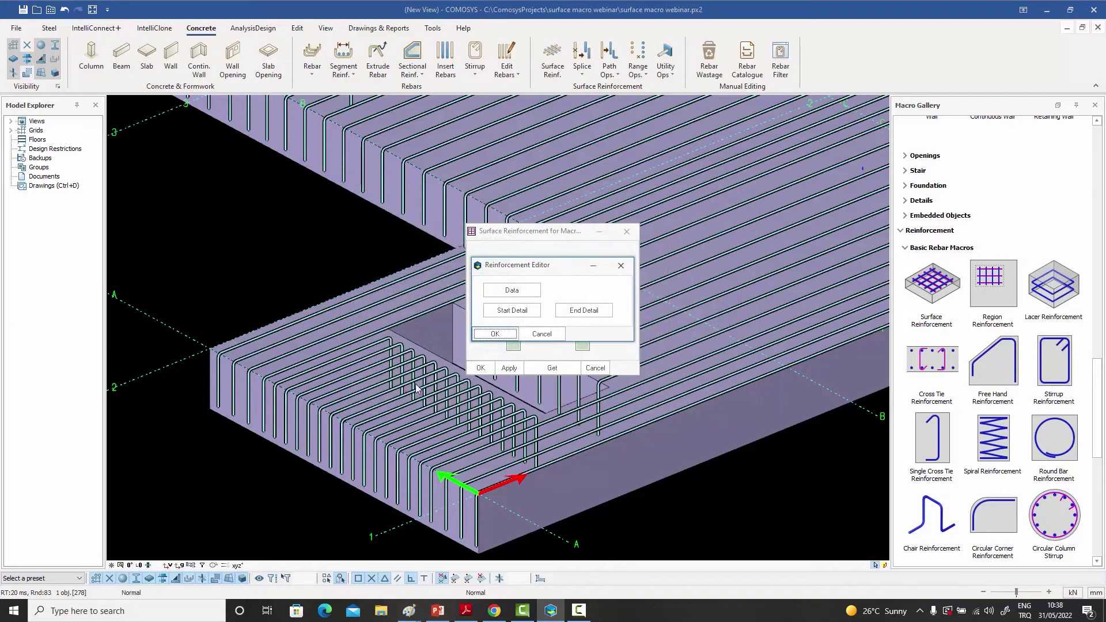
click(495, 334)
click(480, 368)
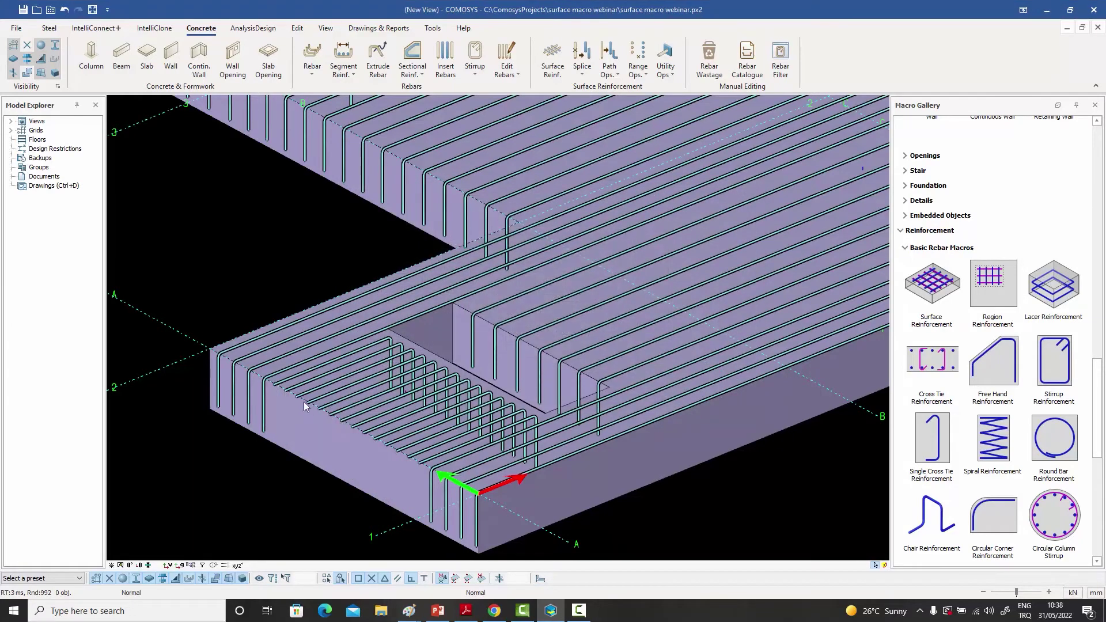
scroll(431, 342, down, 2)
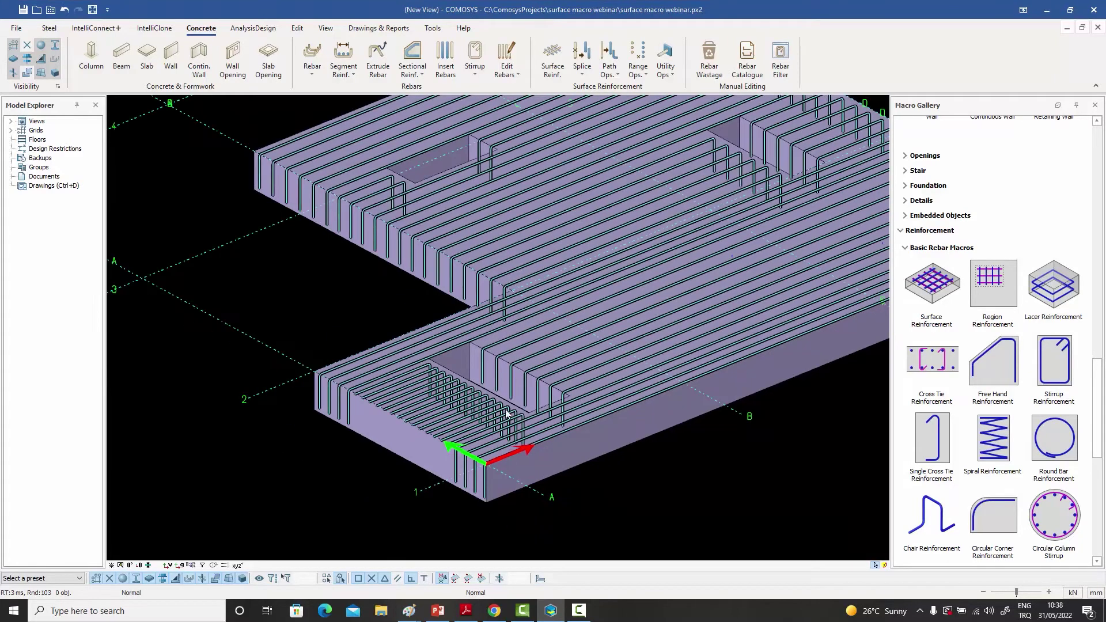
middle_drag(552, 345, 446, 411)
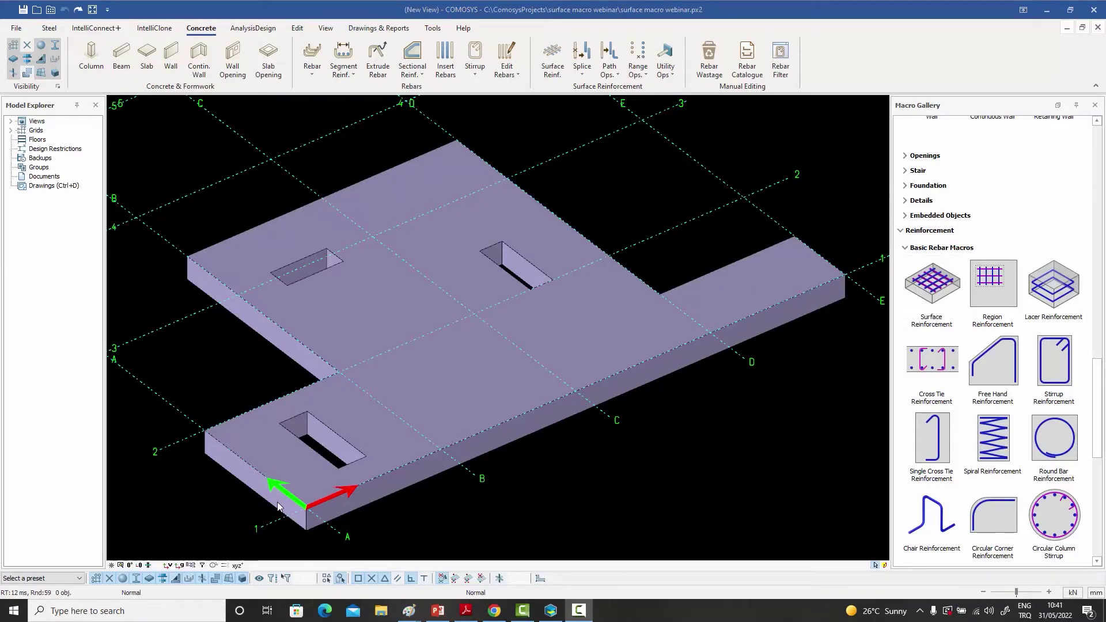
Step: Apply the Surface Reinforcement macro to the unreinforced slab's top surface, with the rebar direction along grid line 1 from A towards B
double_click(911, 311)
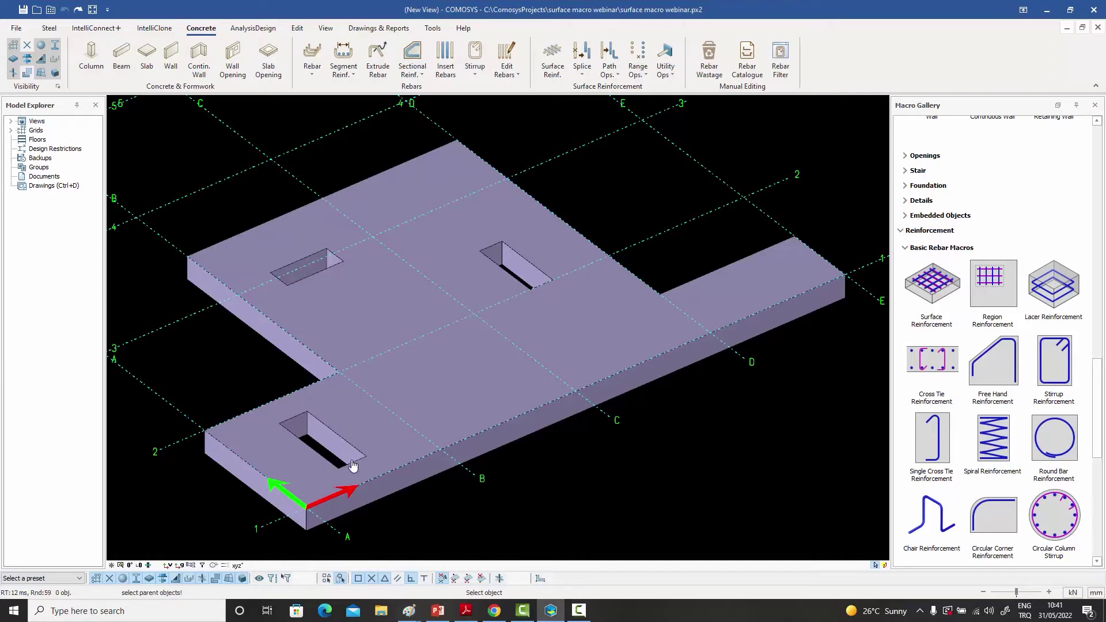
click(459, 389)
key(Return)
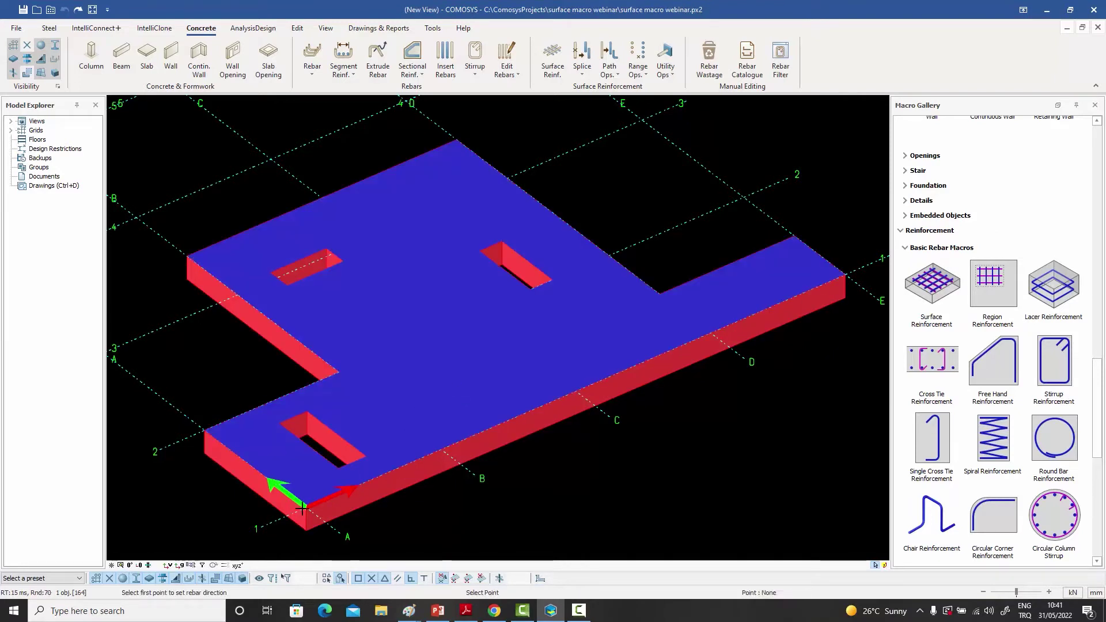
click(436, 459)
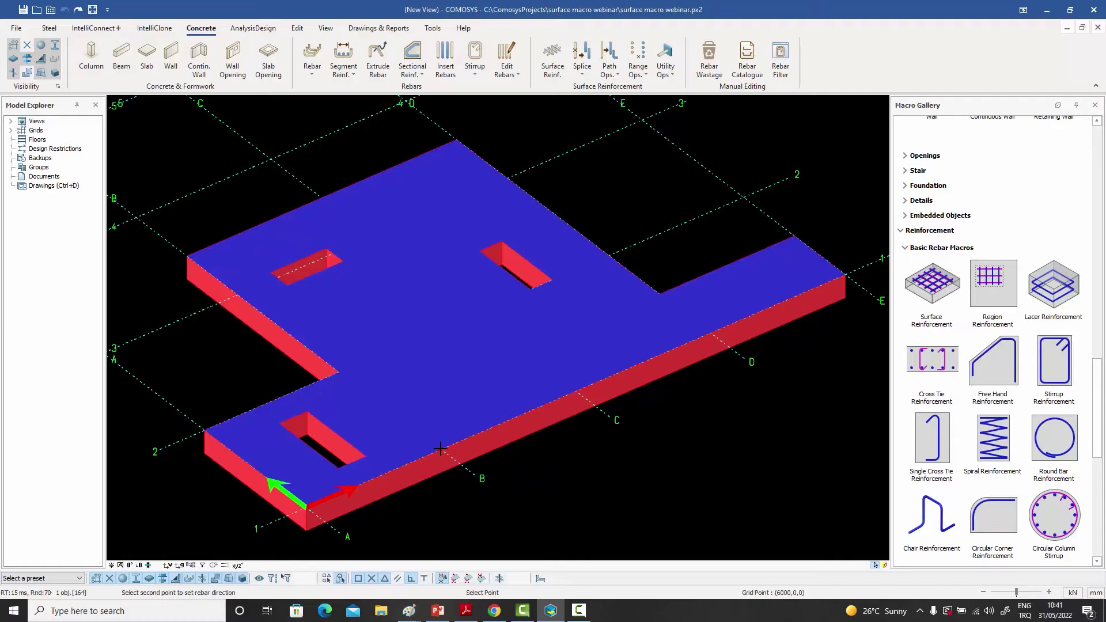
click(440, 448)
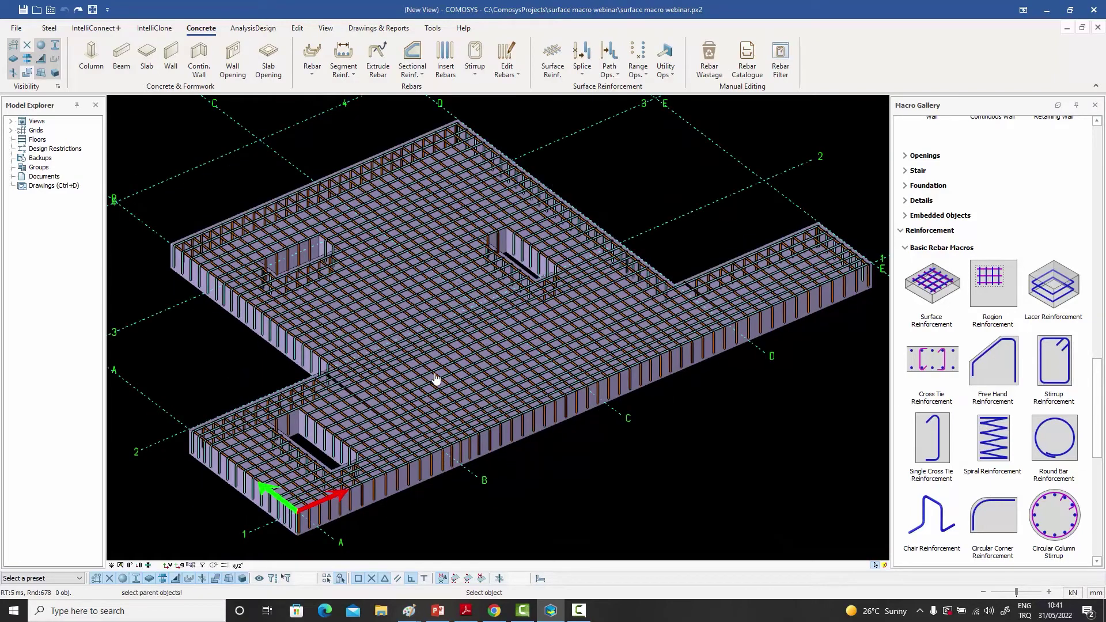
Step: Examine the two-way top layout in plan, selecting the rebar groups in both directions beside the opening between grids A and B
click(130, 565)
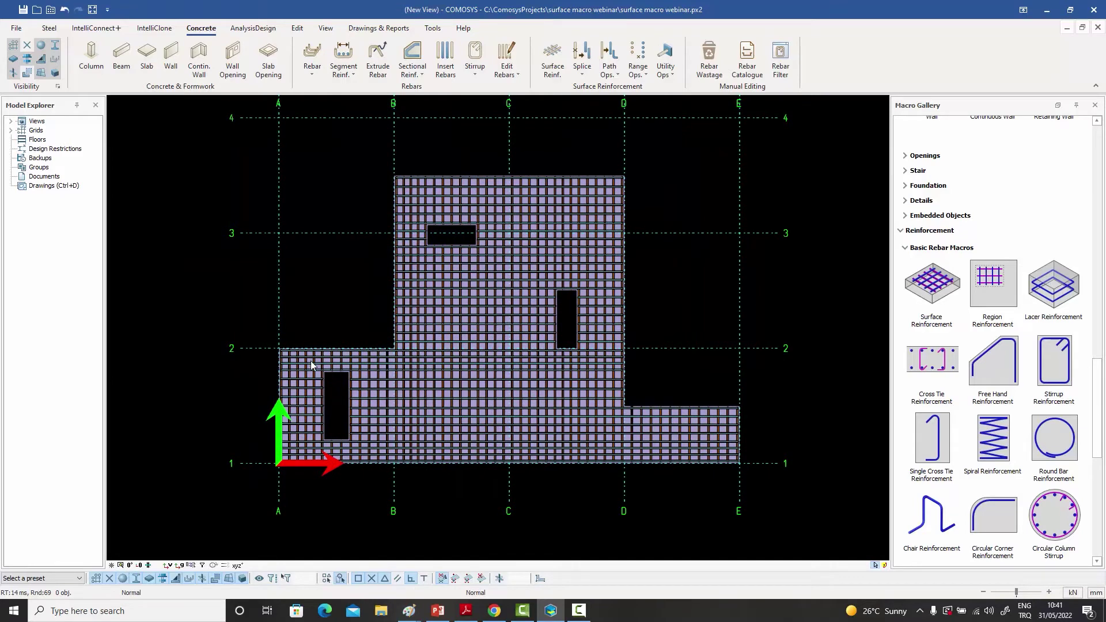
scroll(315, 364, up, 1)
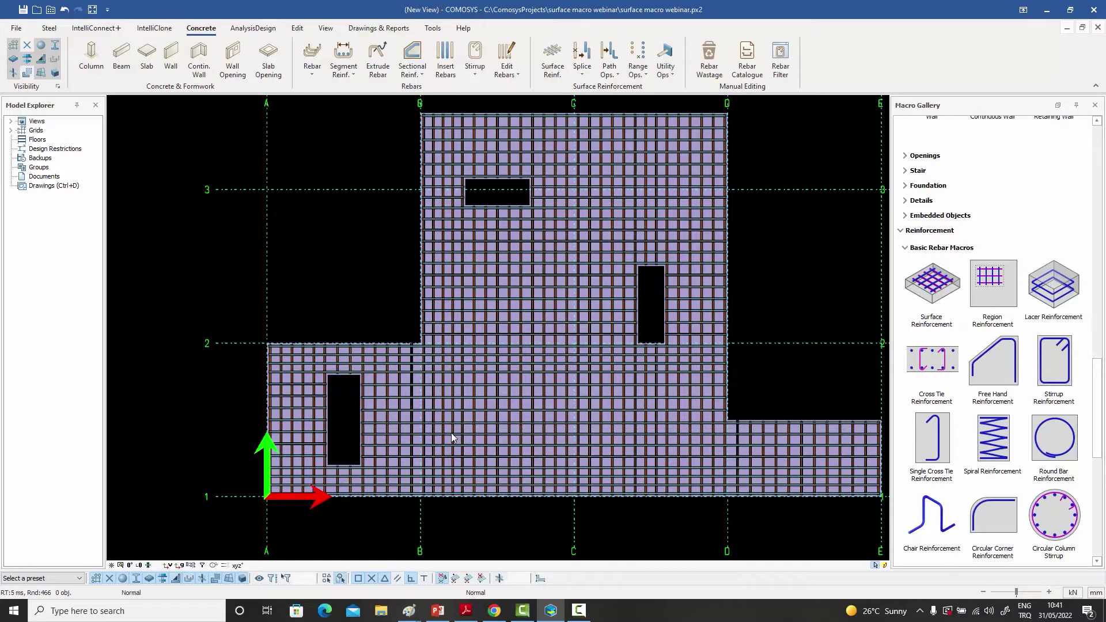
scroll(451, 433, up, 2)
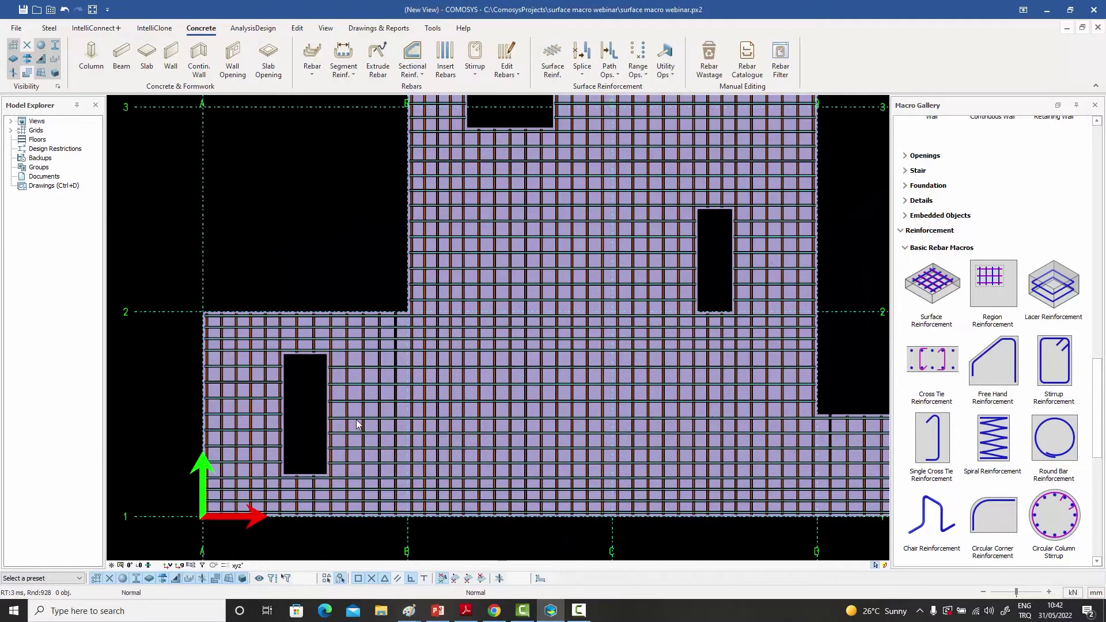
click(364, 412)
scroll(363, 410, up, 3)
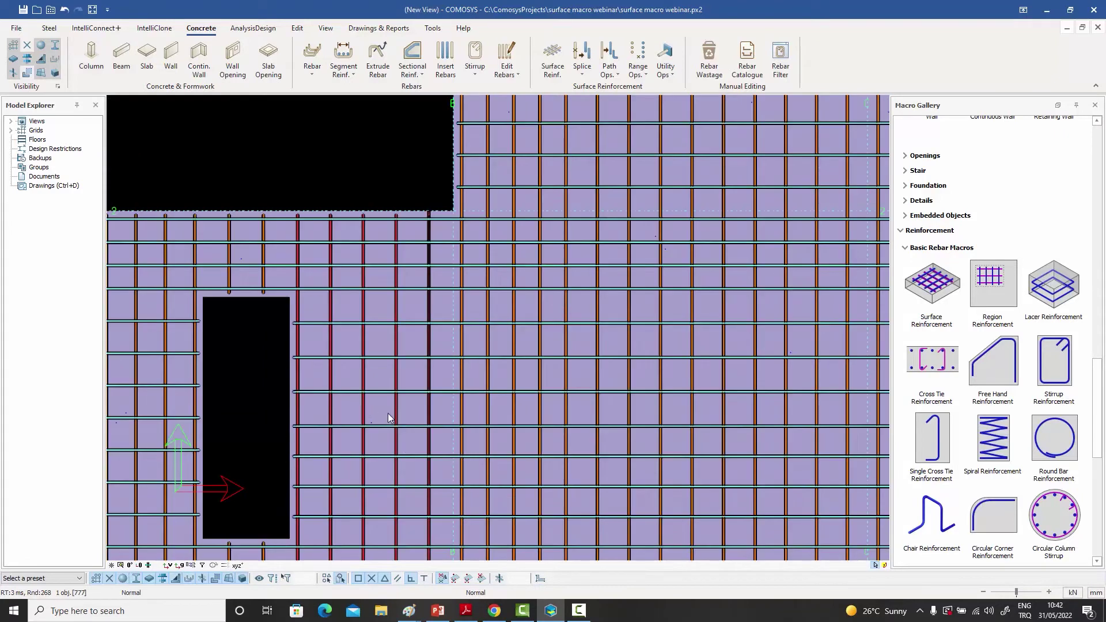
click(382, 426)
scroll(385, 424, down, 2)
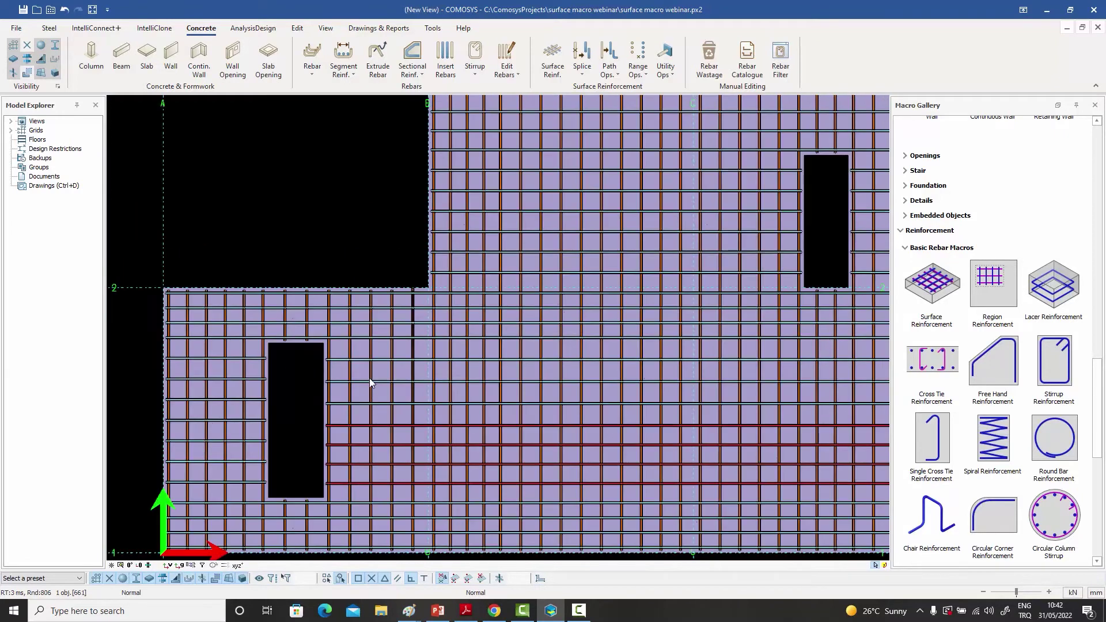
click(370, 316)
scroll(423, 353, down, 2)
middle_drag(507, 170, 469, 233)
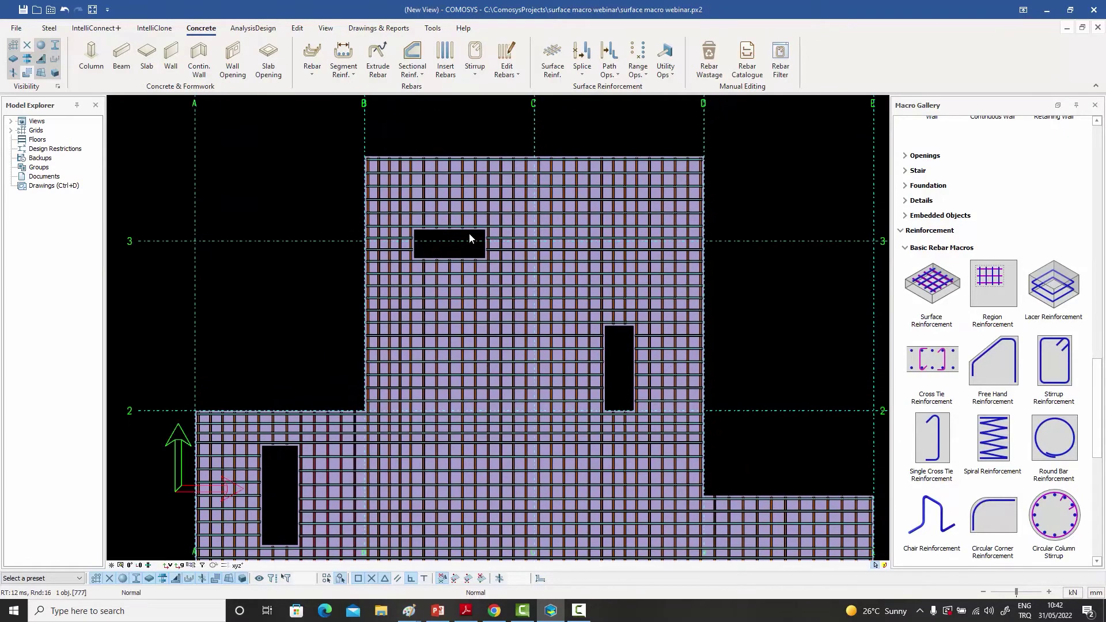
scroll(469, 233, up, 3)
scroll(472, 251, down, 3)
middle_drag(495, 291, 490, 227)
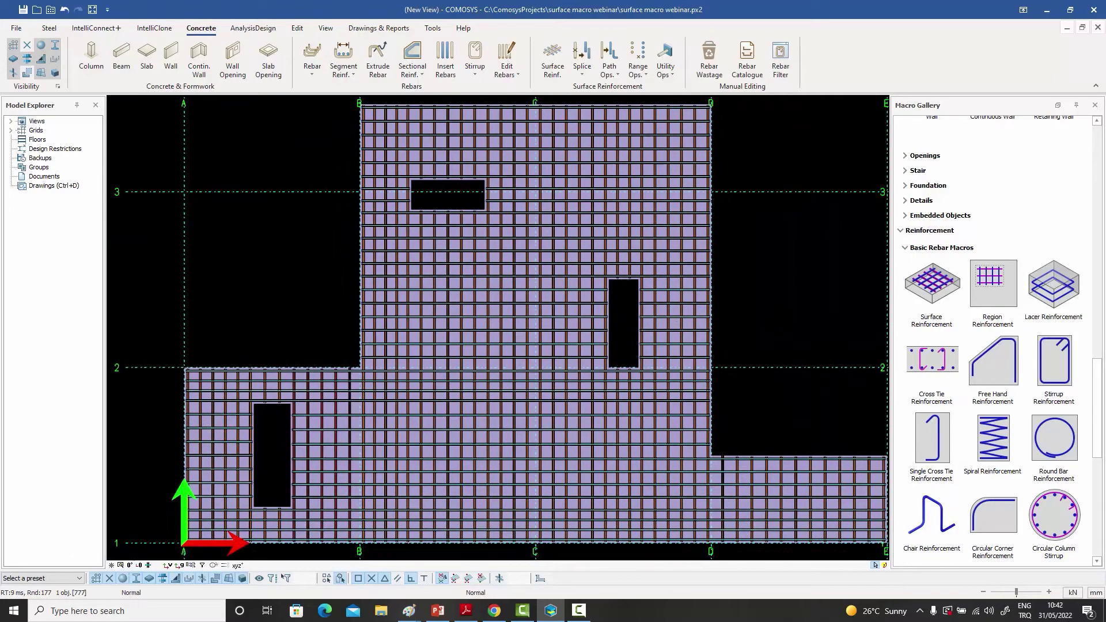
middle_drag(510, 340, 536, 301)
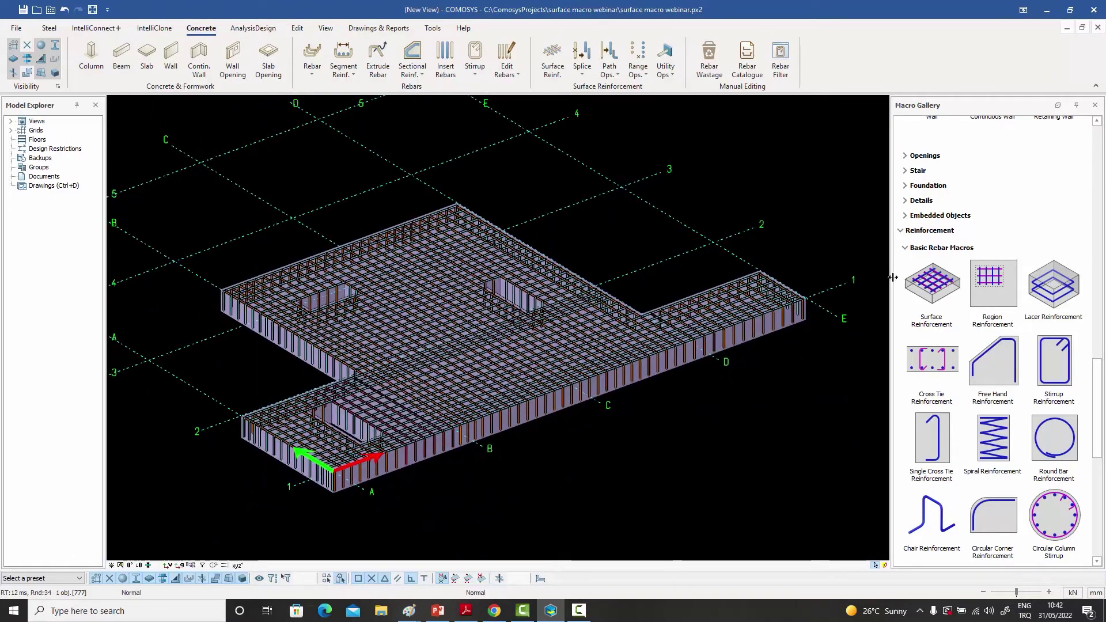
Step: Apply the Surface Reinforcement macro to the slab's bottom surface, with the rebar direction along grid line 1 from A towards B
click(924, 326)
scroll(493, 421, up, 5)
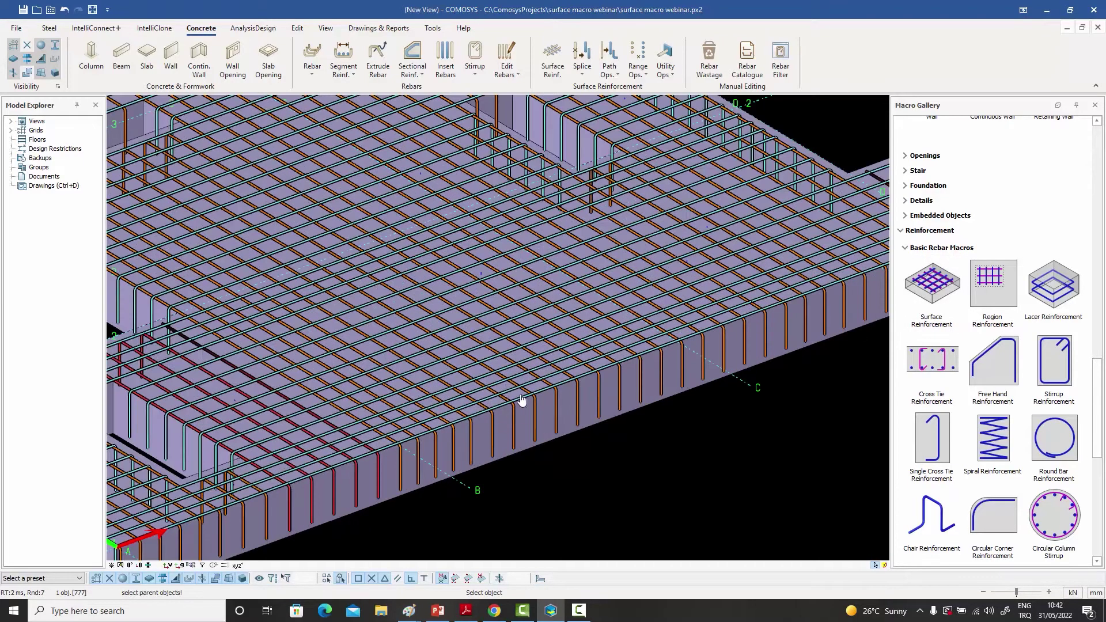
click(525, 447)
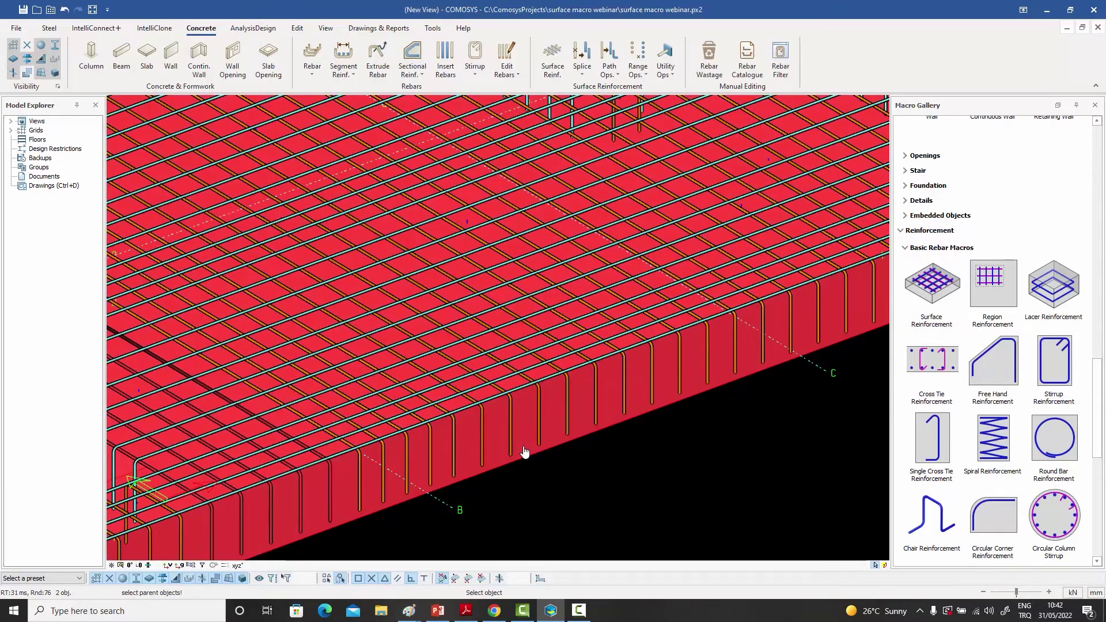
click(526, 447)
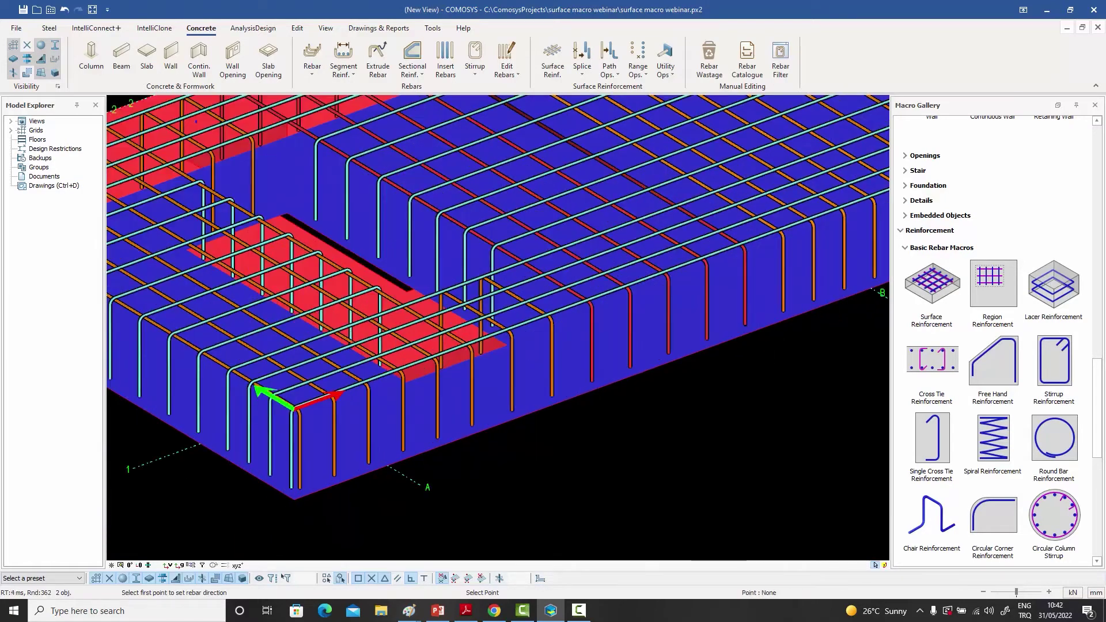
click(304, 441)
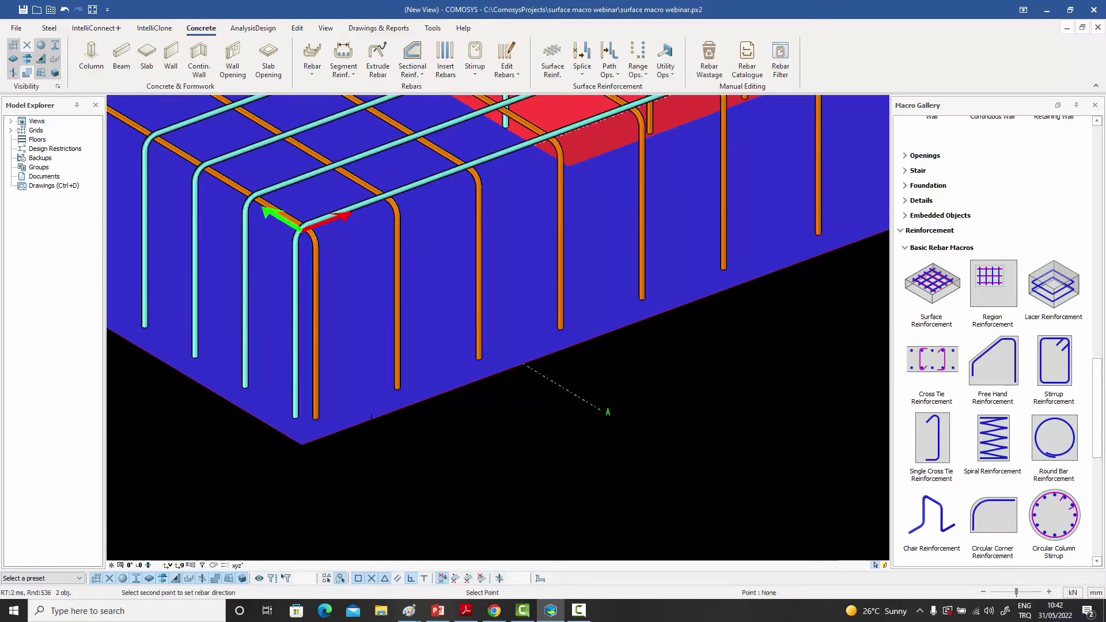
click(407, 405)
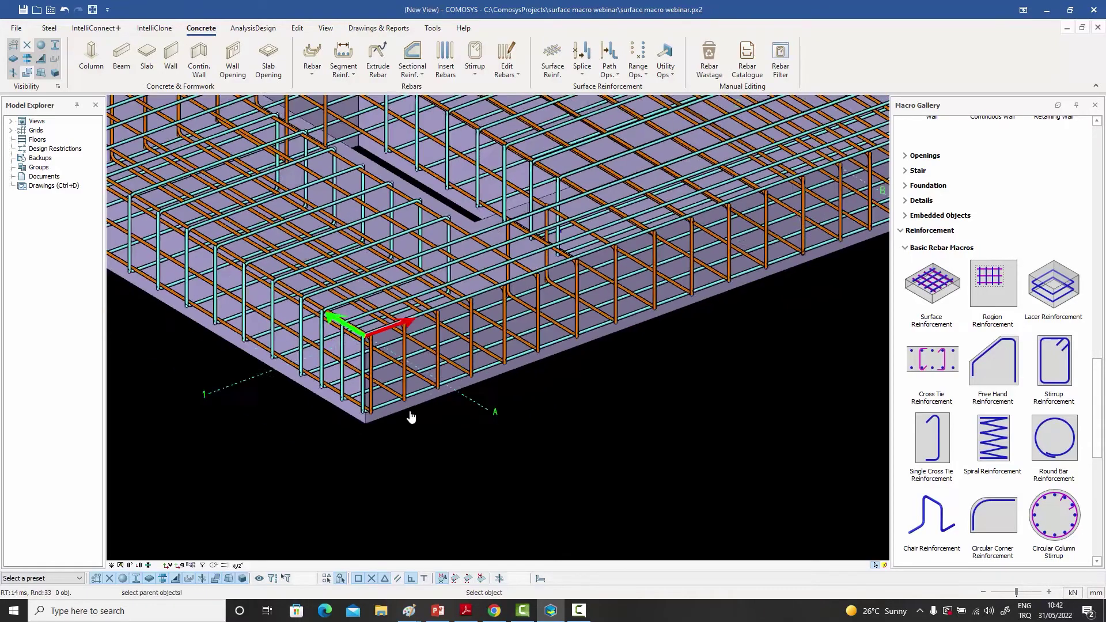
click(411, 417)
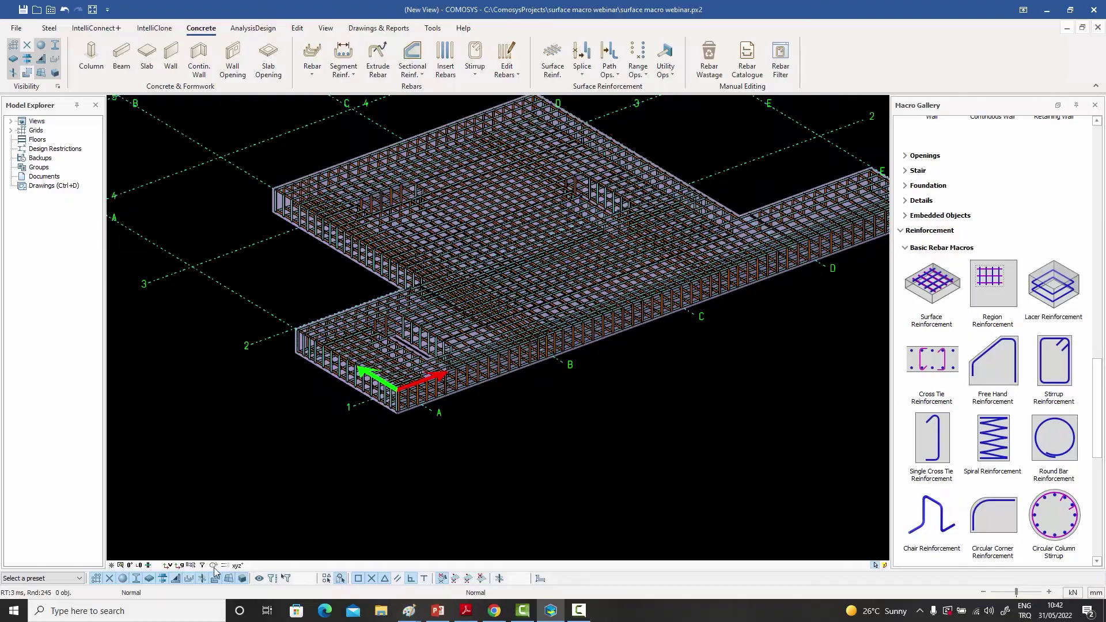
Step: Examine the combined top and bottom reinforcement along the slab edges and around the three openings
middle_drag(562, 414, 478, 478)
scroll(489, 363, up, 5)
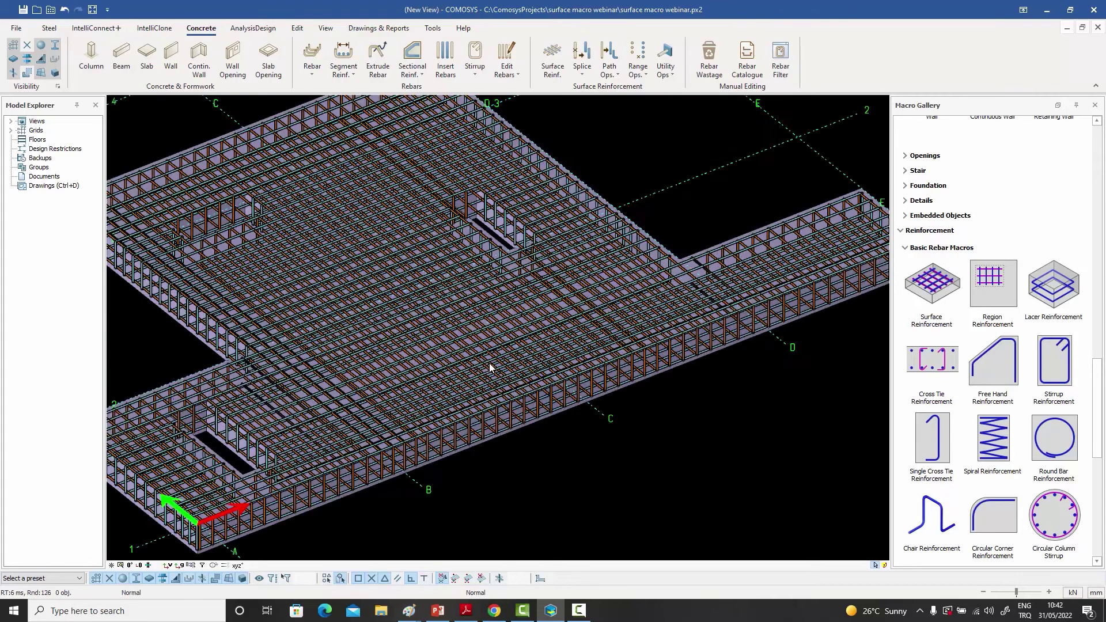
middle_drag(467, 371, 572, 373)
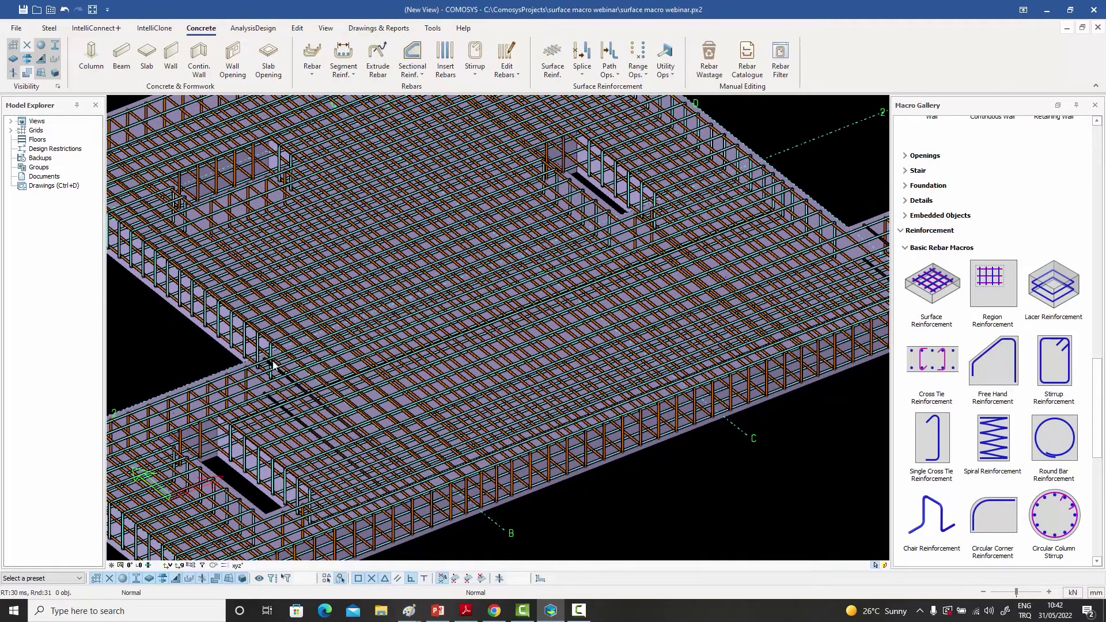
scroll(540, 328, down, 1)
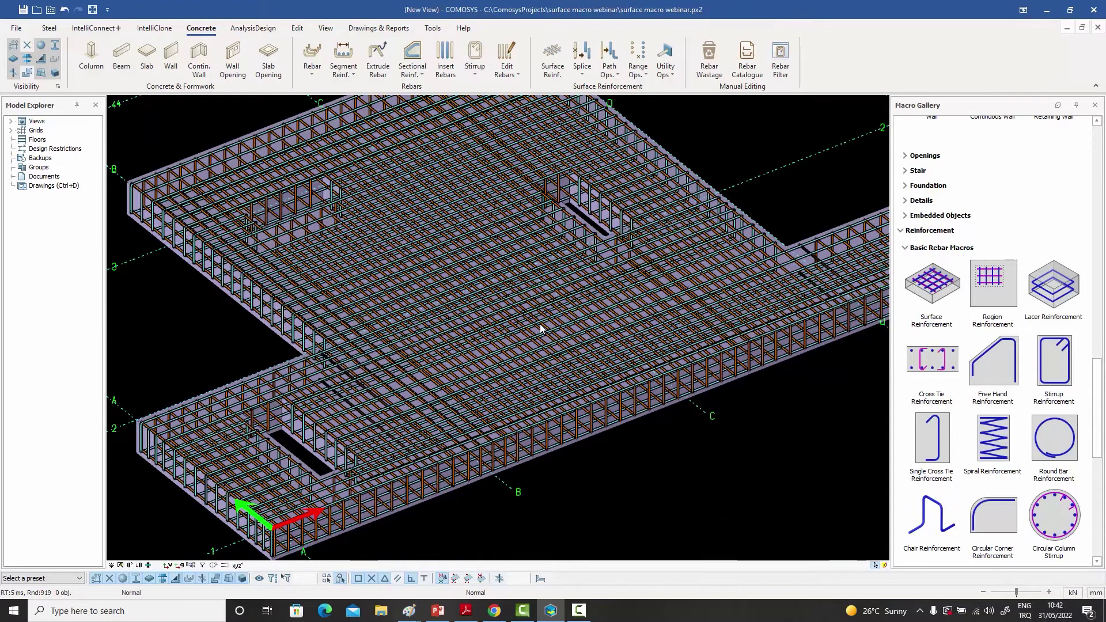
middle_drag(540, 328, 545, 314)
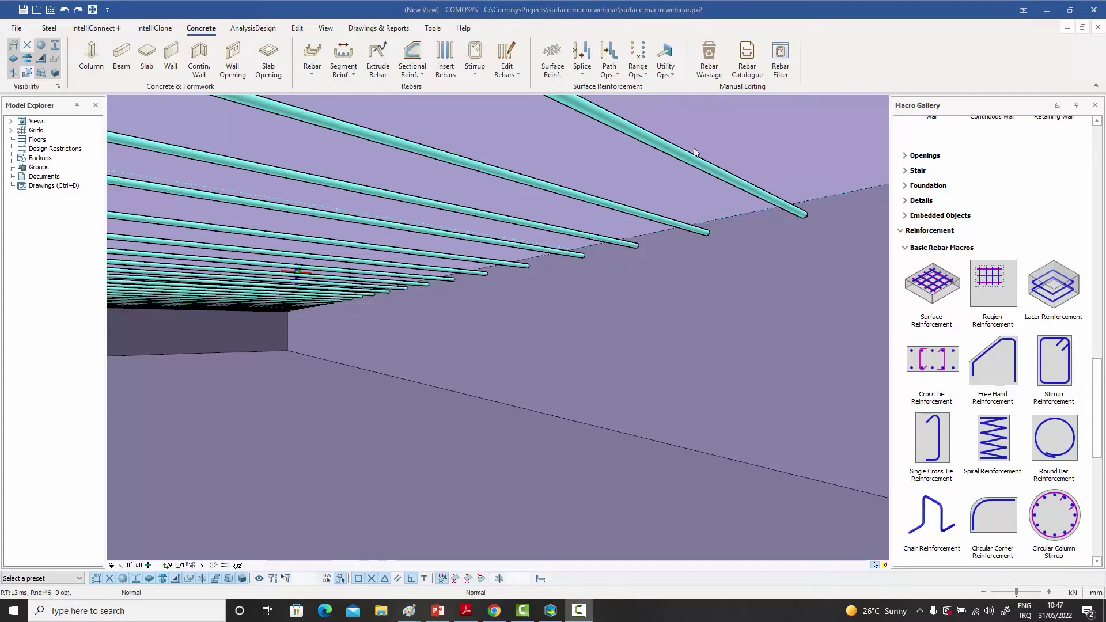
Step: Put circular end plates at the slab-edge rebar ends of the nearest rebar group and the group next to it
click(672, 77)
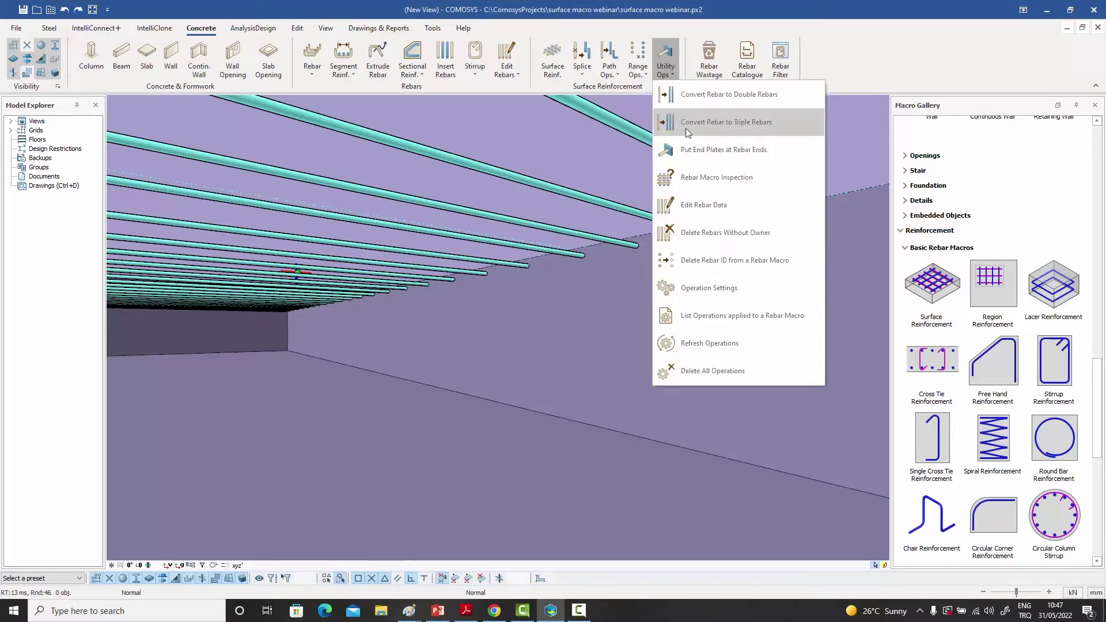
click(689, 150)
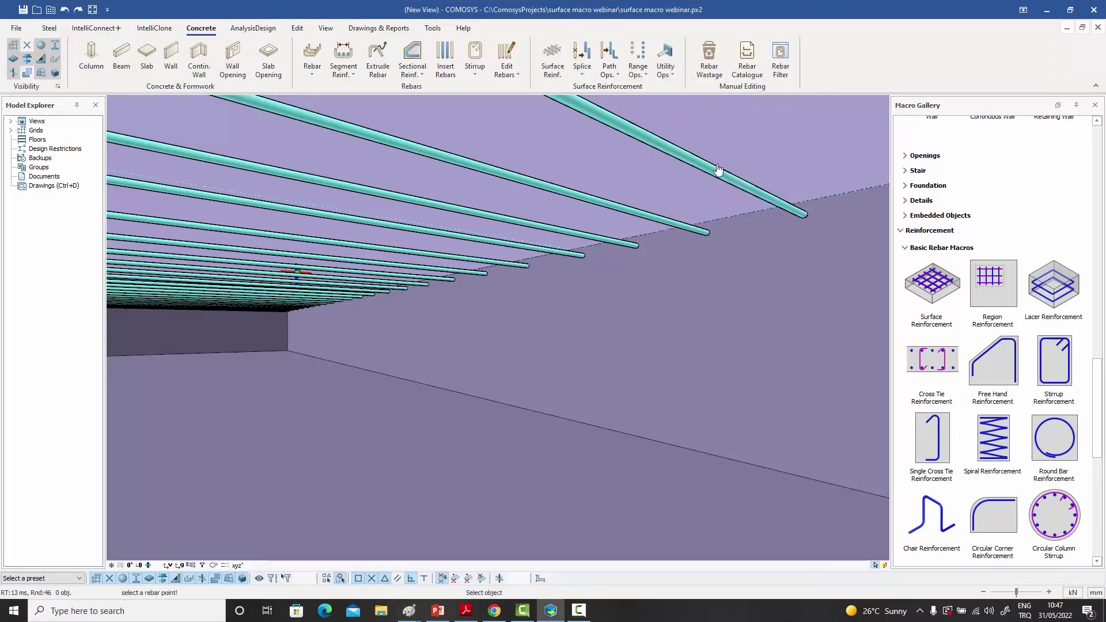
click(805, 220)
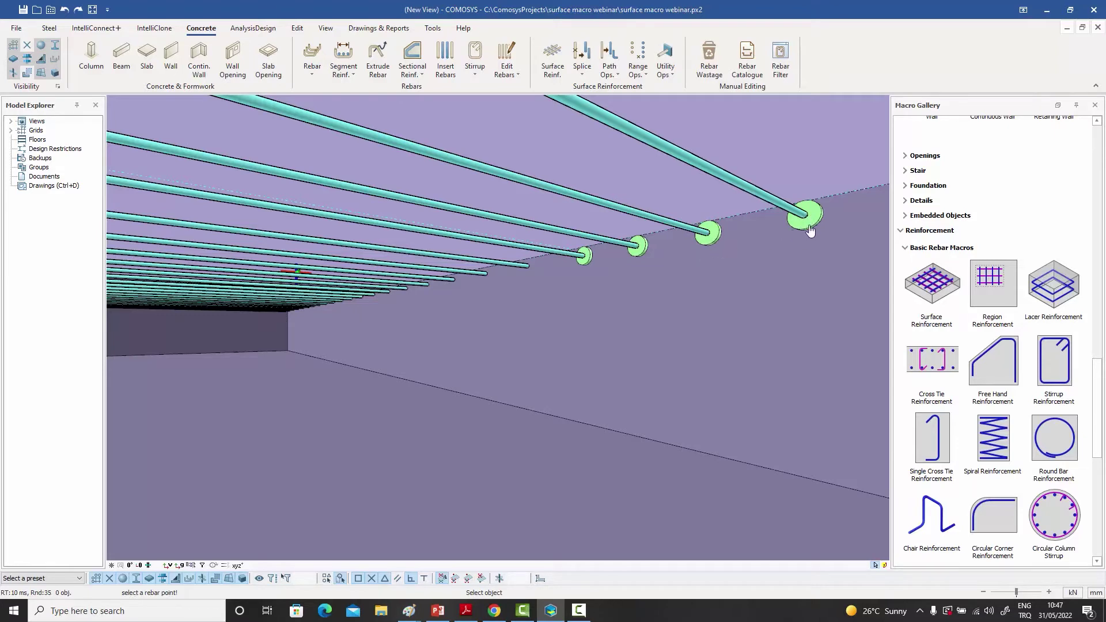
click(528, 270)
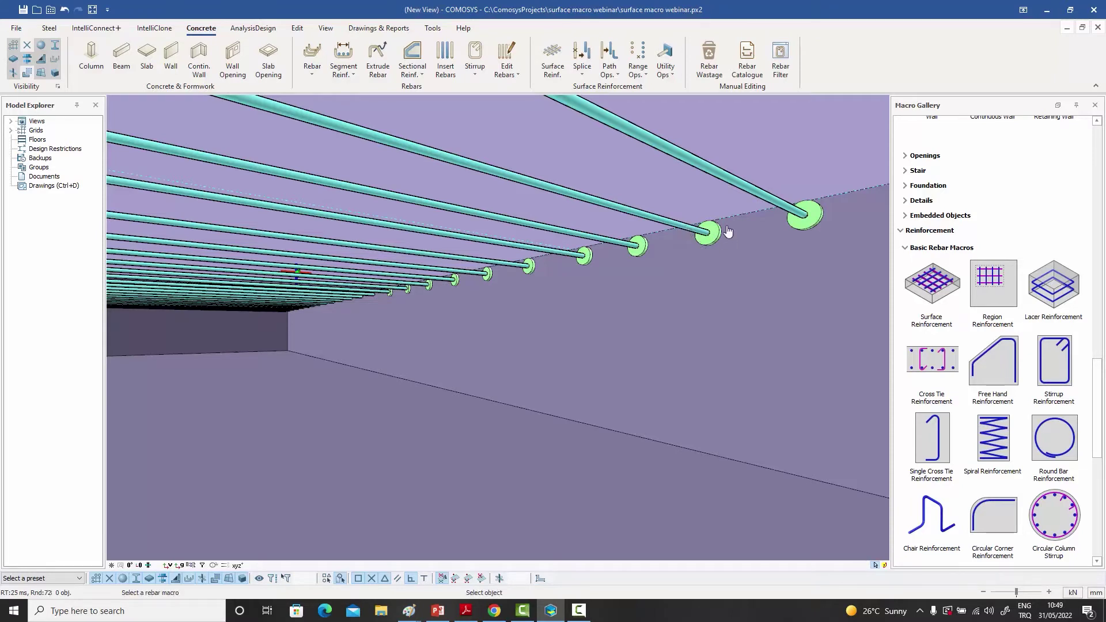
Step: Change the anchor type of the nearest rebar group's end plates to Rectangle
click(681, 231)
double_click(681, 230)
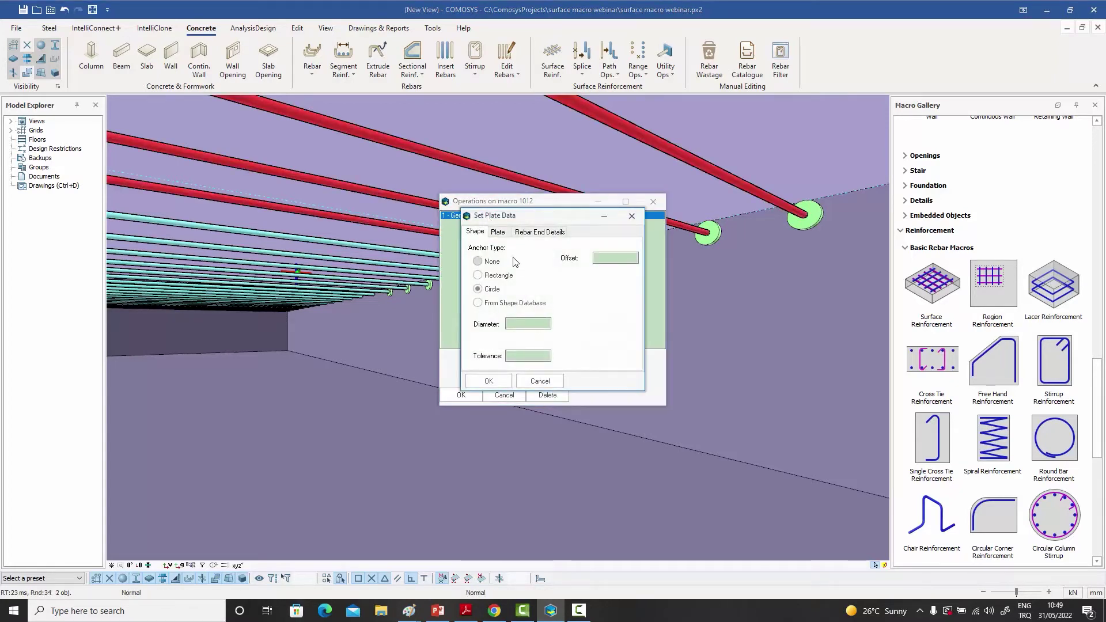
click(485, 278)
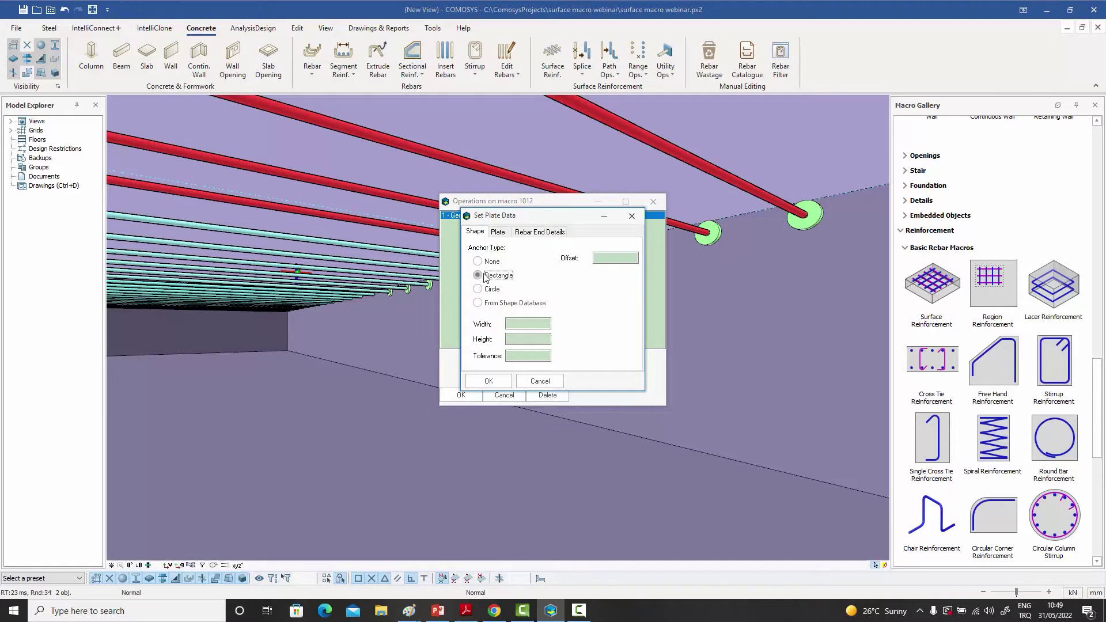
click(489, 381)
click(461, 395)
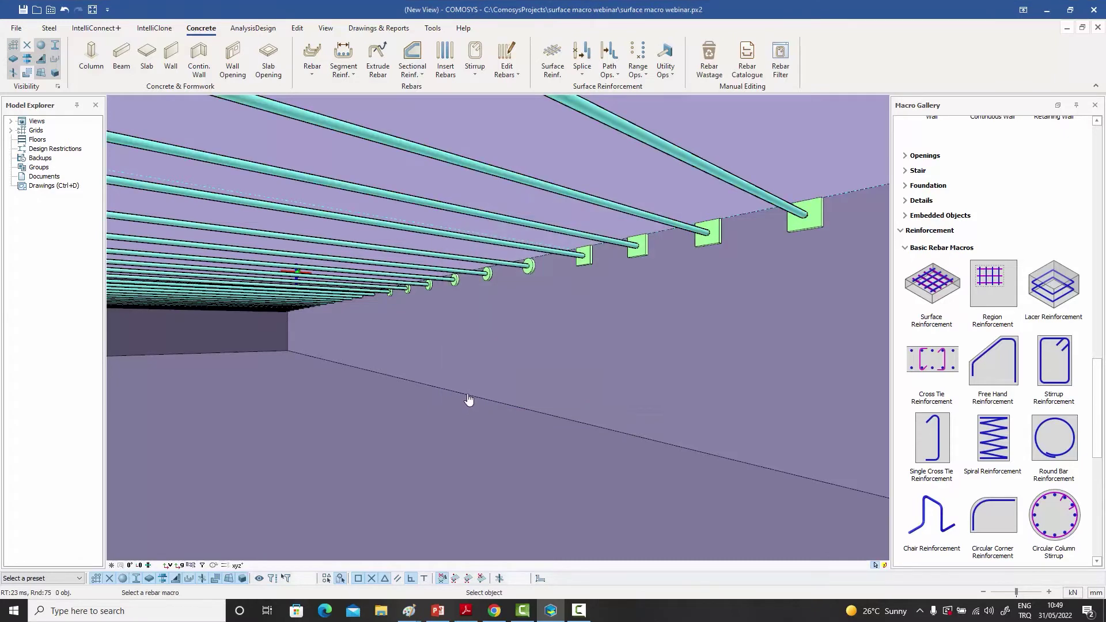
Step: Reopen the same group's end plate data and choose From Shape Database as the anchor type
double_click(691, 231)
double_click(474, 217)
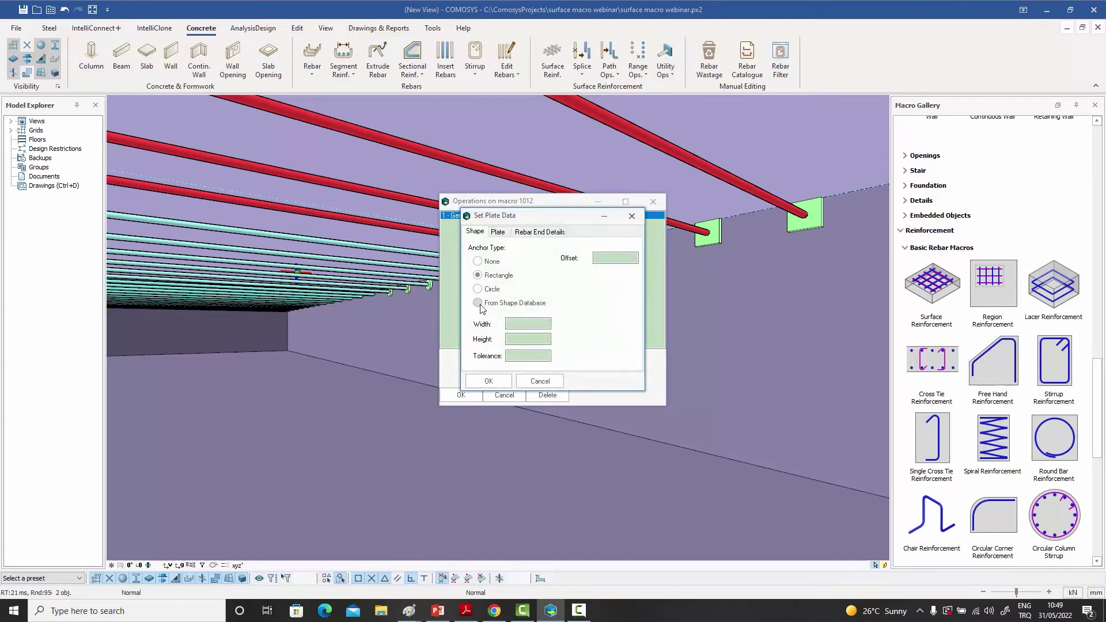
click(528, 304)
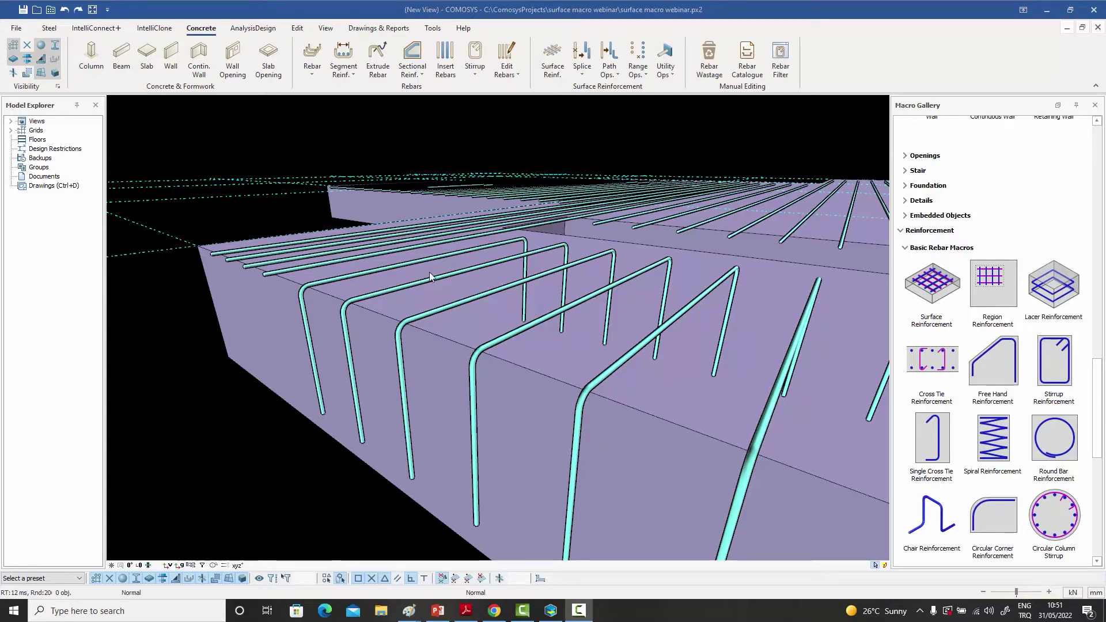
Step: Try converting the bent rebar group between the slab edge and the opening to double rebars
click(668, 72)
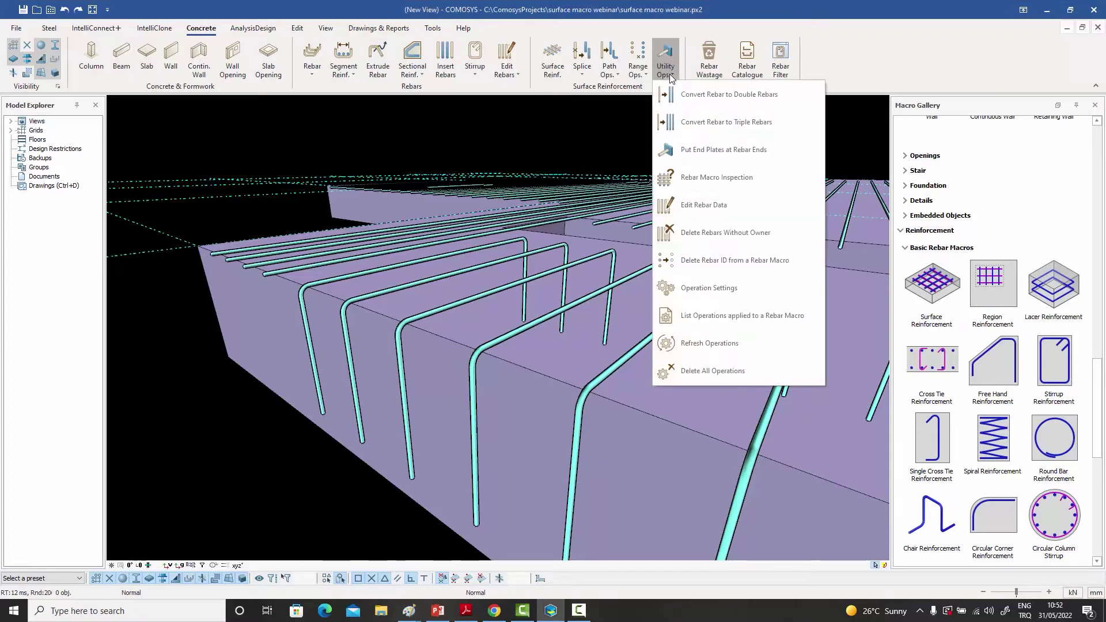
click(704, 98)
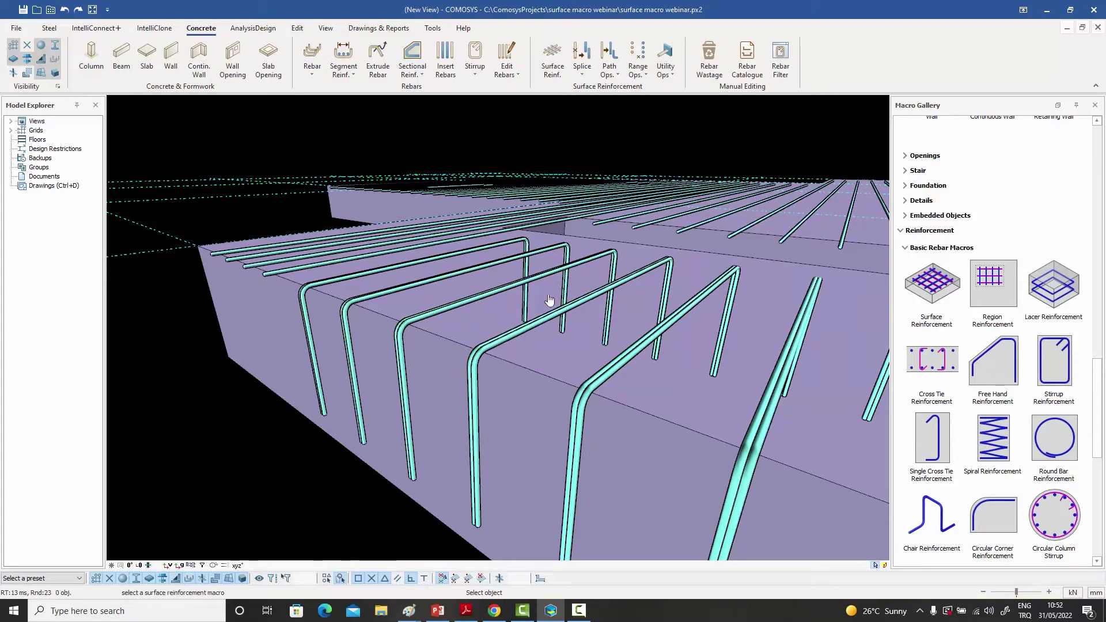
key(Escape)
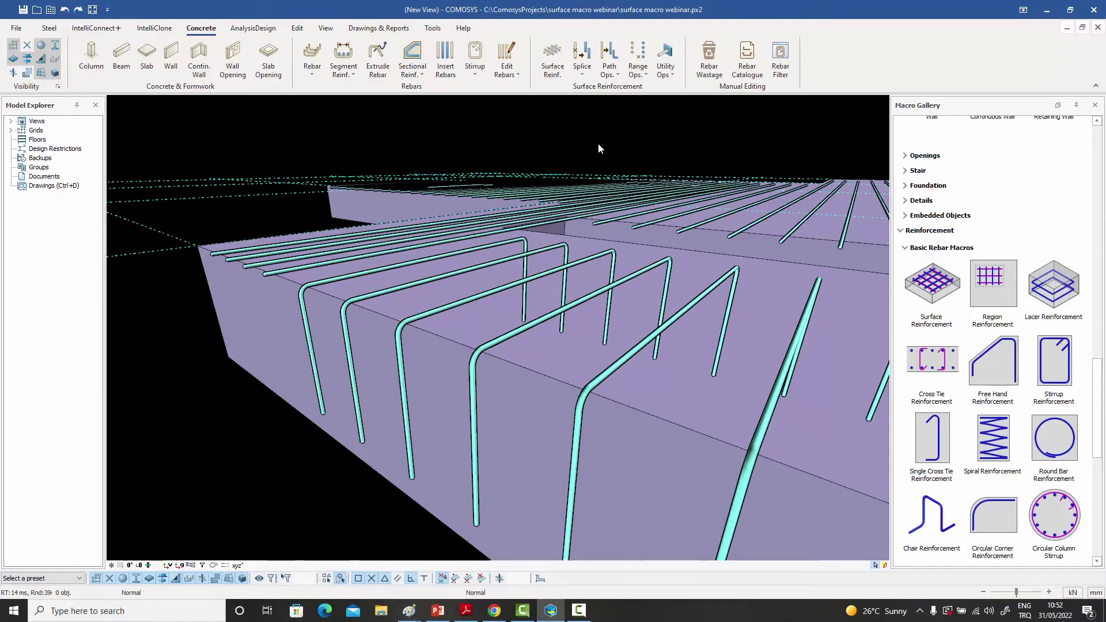
Step: Convert the bent rebar group between the slab edge and the opening to triple rebars
click(669, 68)
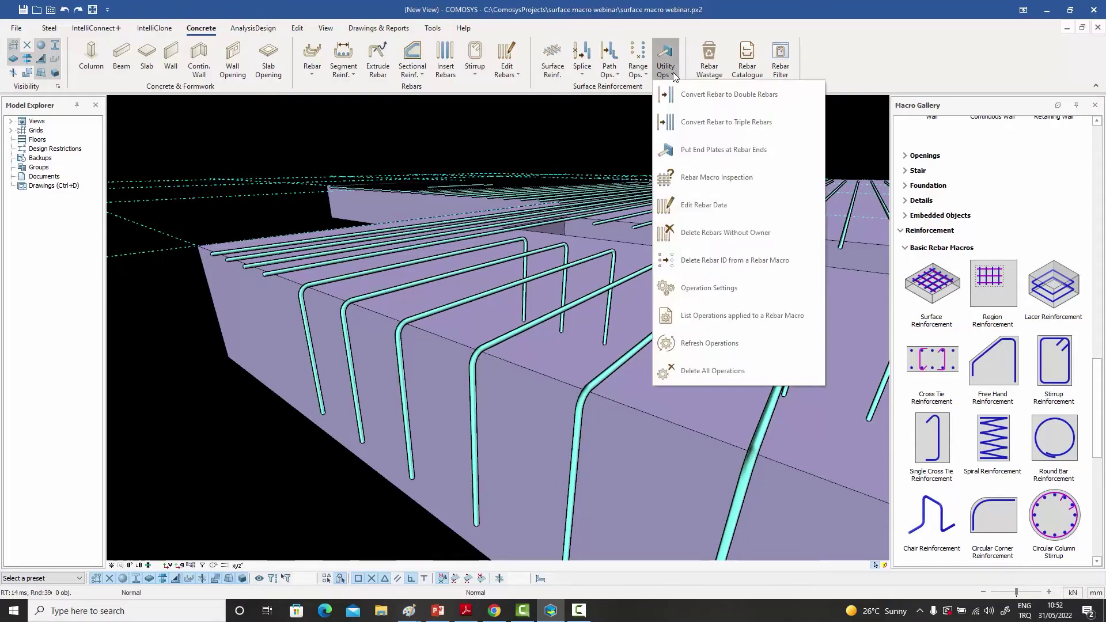
click(691, 124)
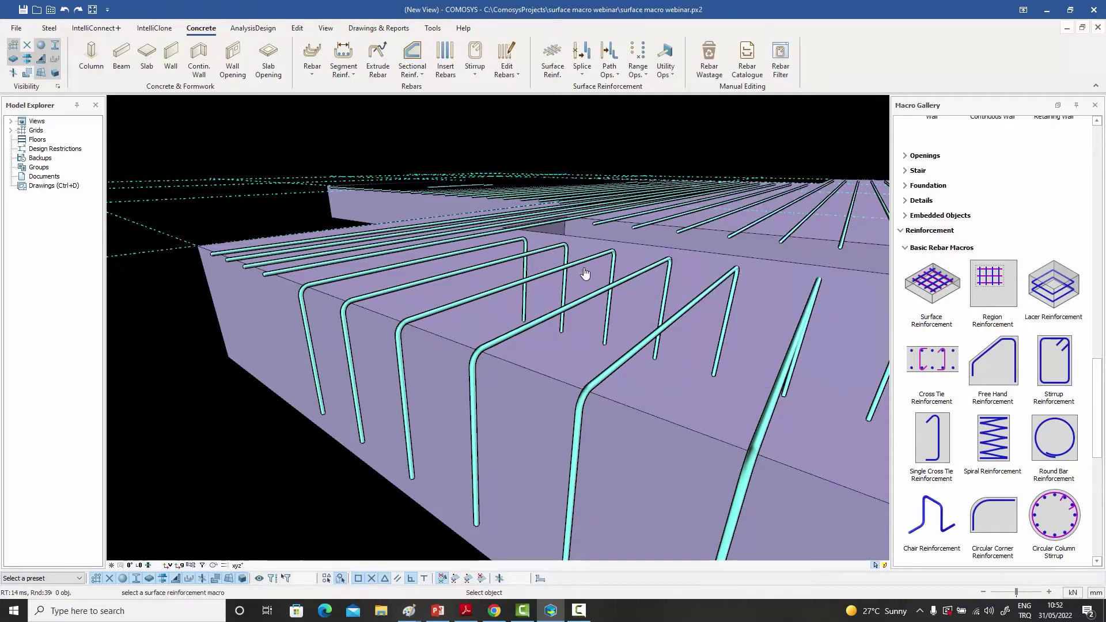
click(468, 305)
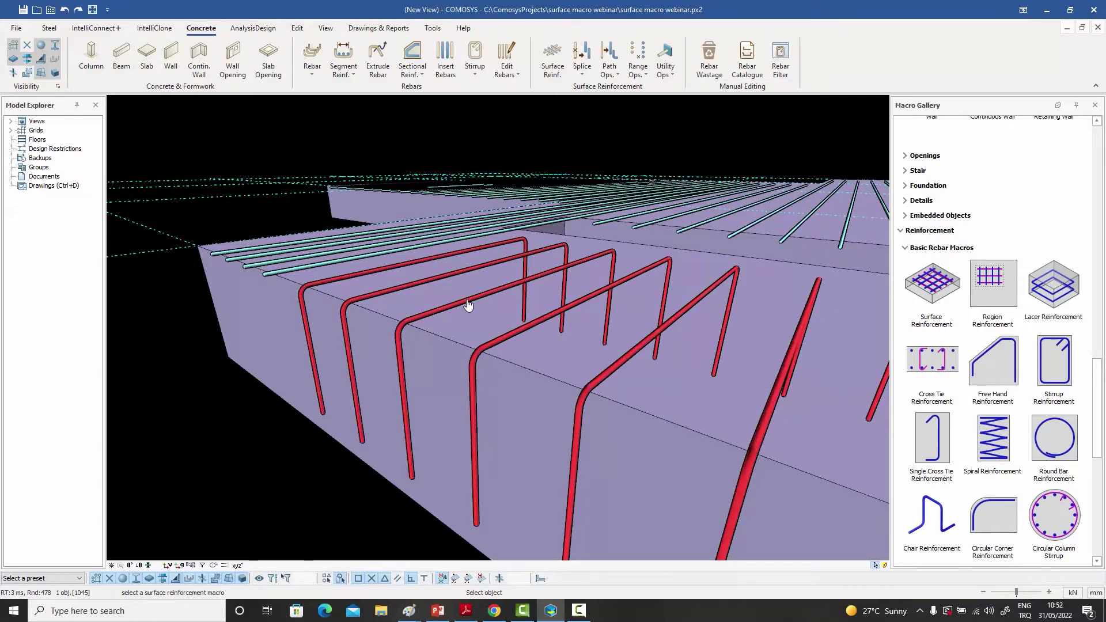
scroll(407, 337, up, 2)
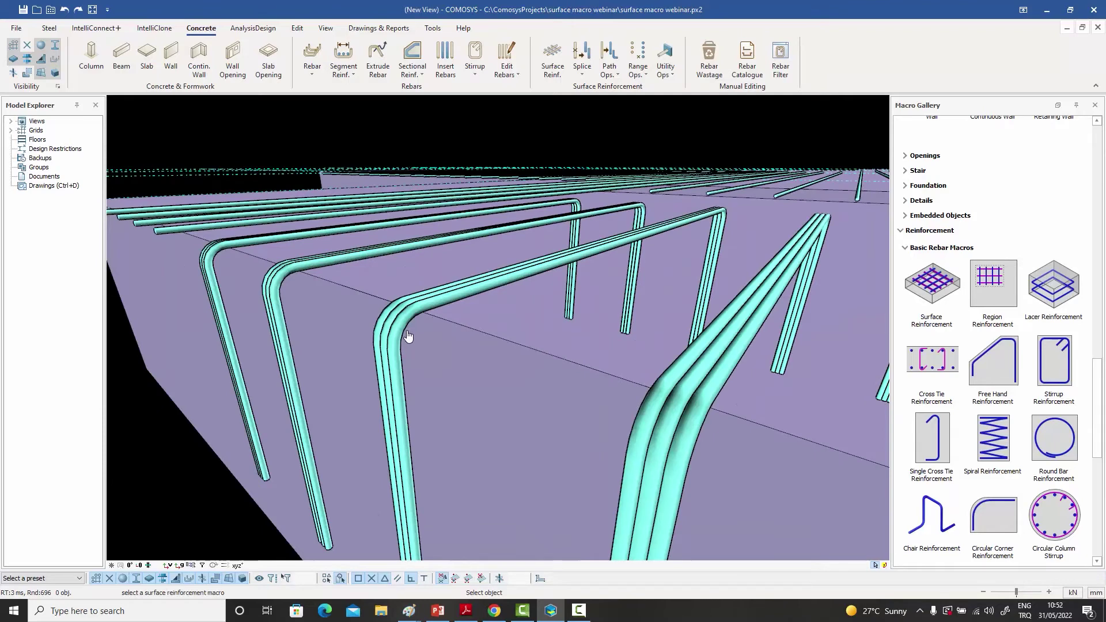
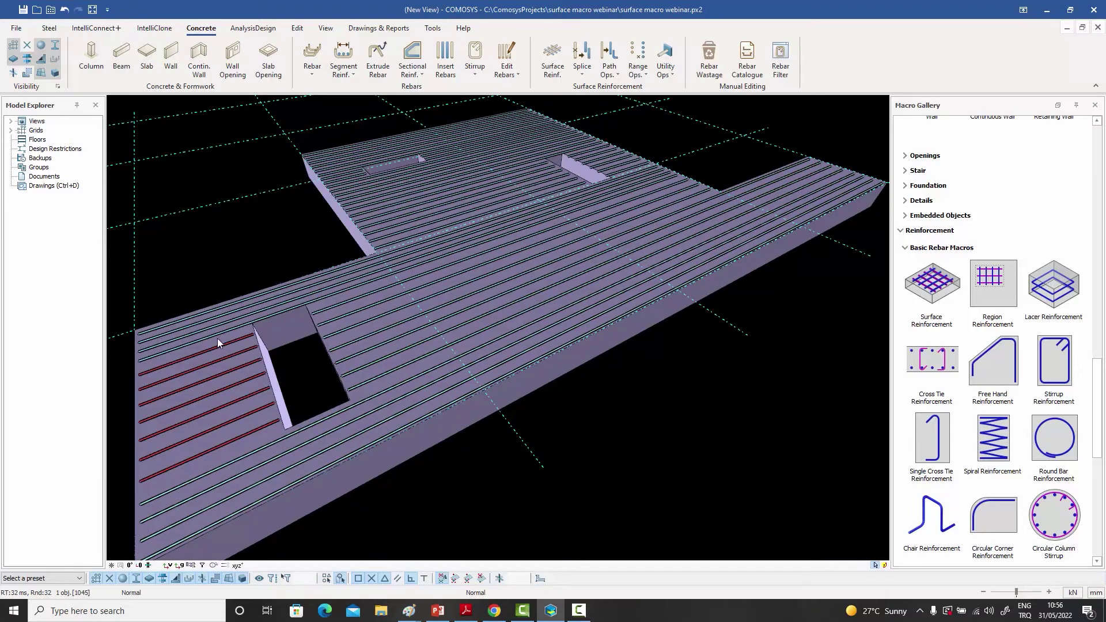
Step: Check the rebar groups around the openings and the calculated path length of the long rebar group along the slab's front edge
click(217, 334)
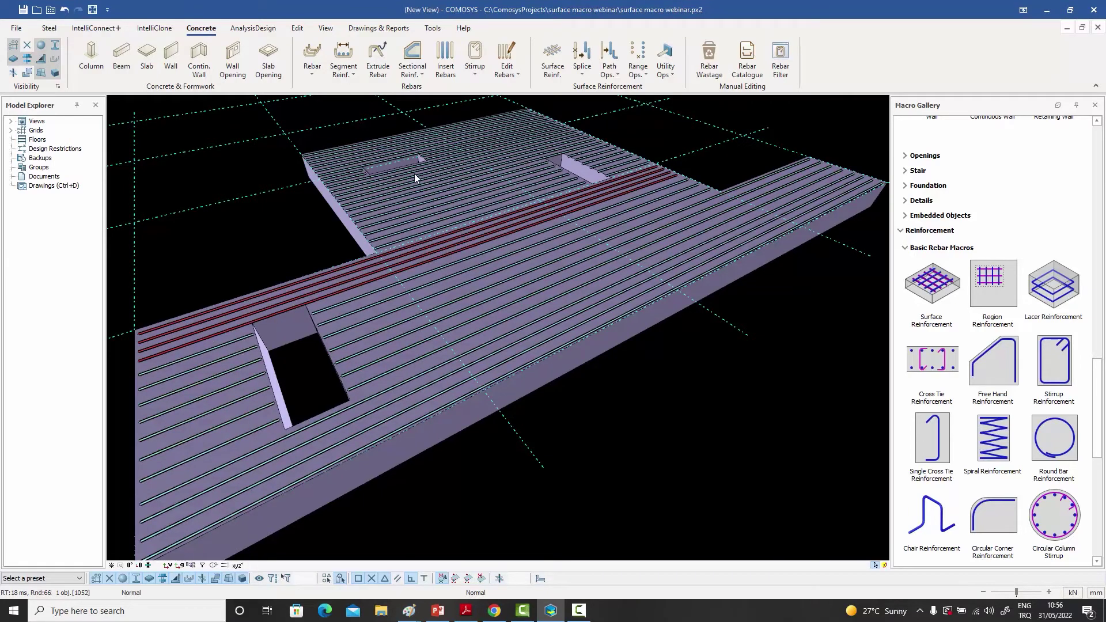
click(425, 206)
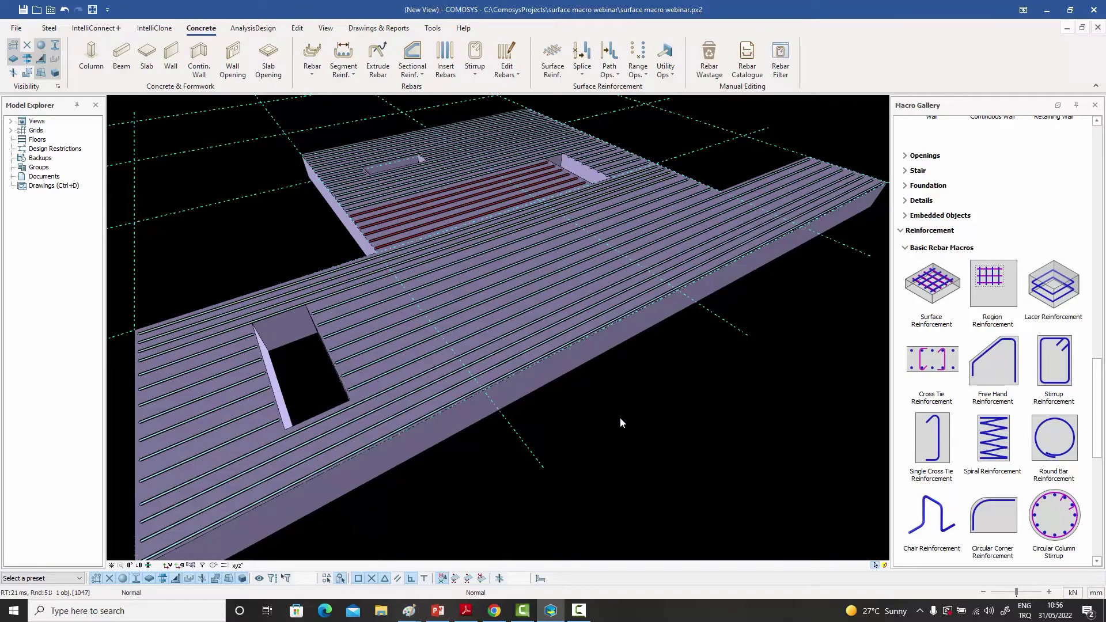
key(Escape)
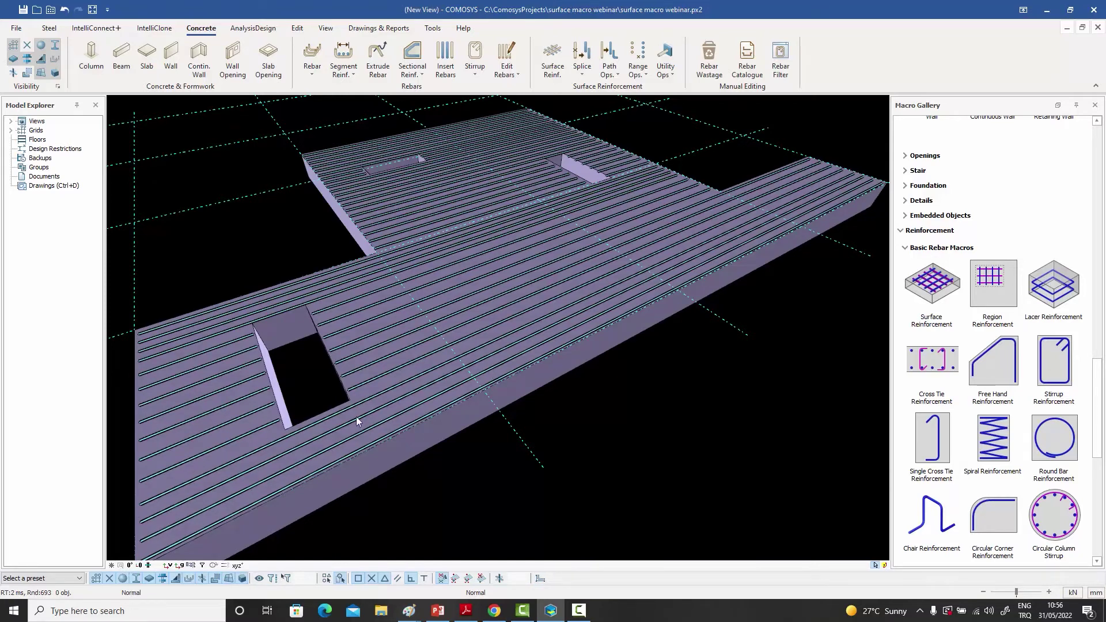
double_click(375, 396)
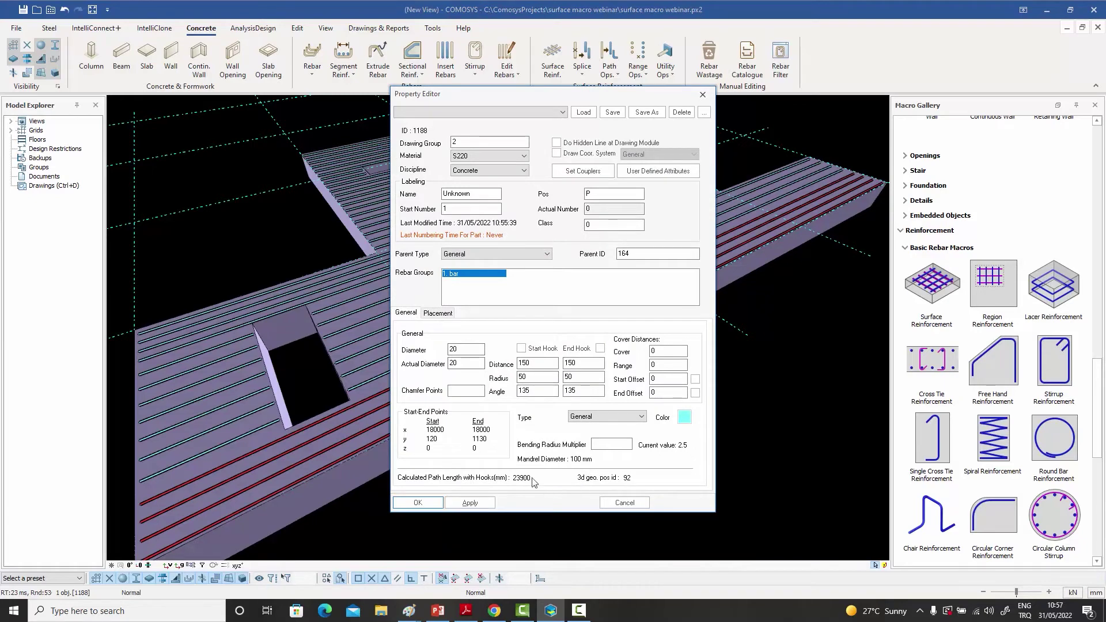
click(623, 502)
key(Escape)
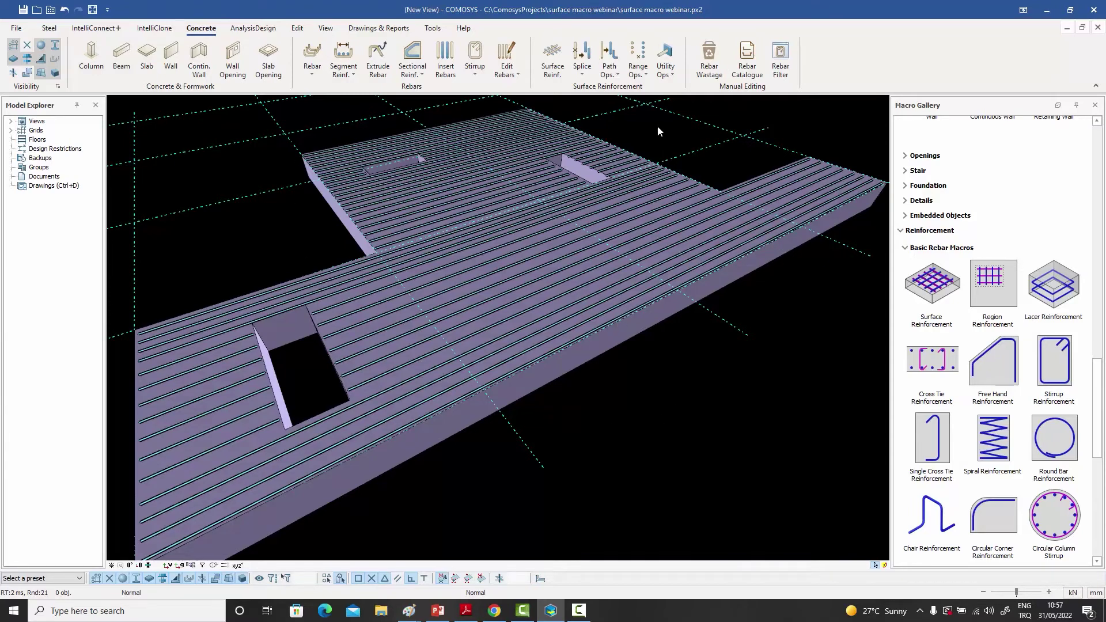
Step: Review the classical splice settings, including the splice method, spacing input, splice amount and end details
click(582, 71)
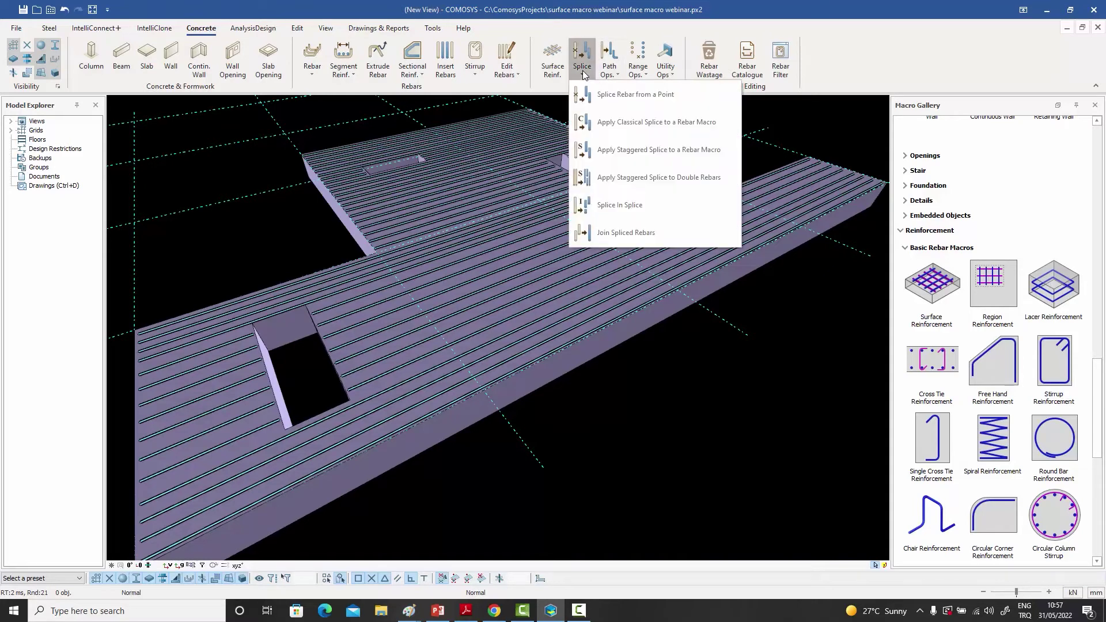
click(610, 122)
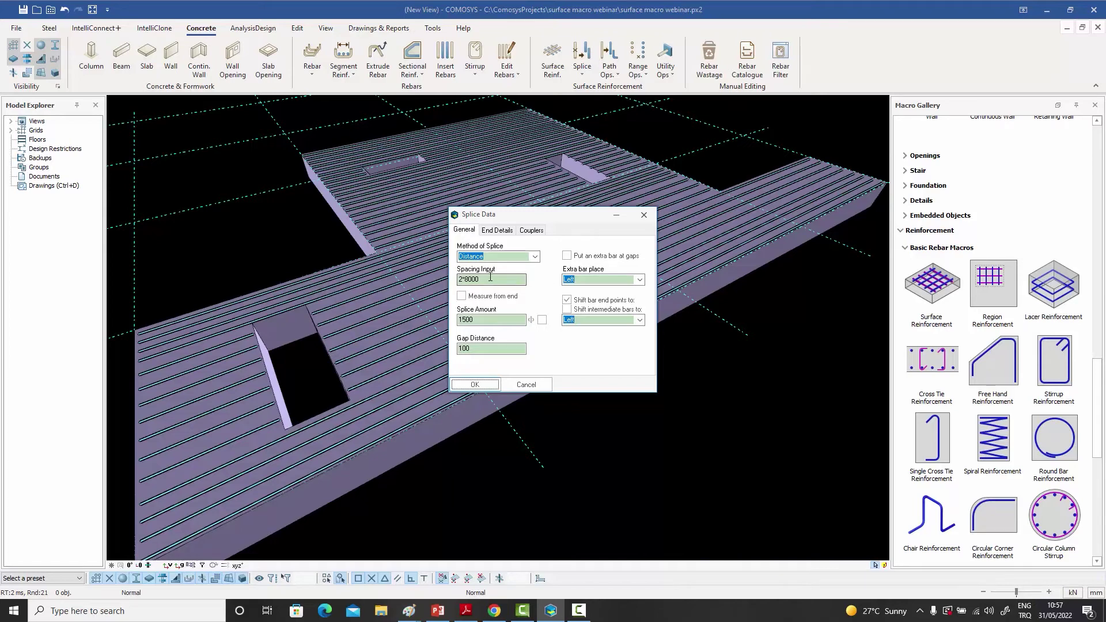
click(468, 279)
text(8)
drag(466, 279, 491, 279)
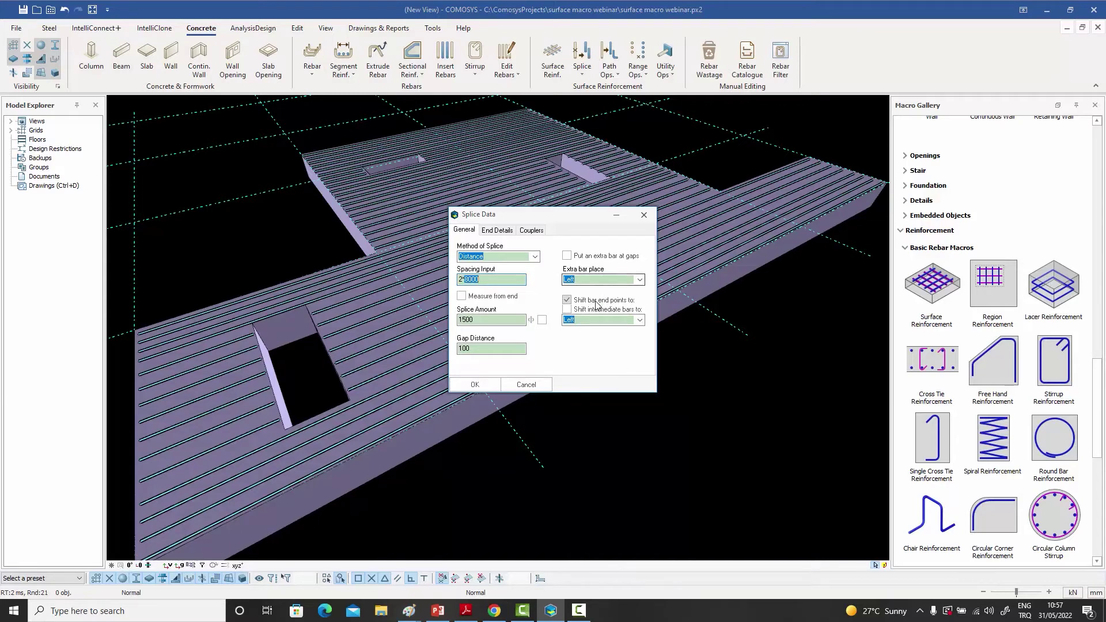
click(495, 231)
click(465, 230)
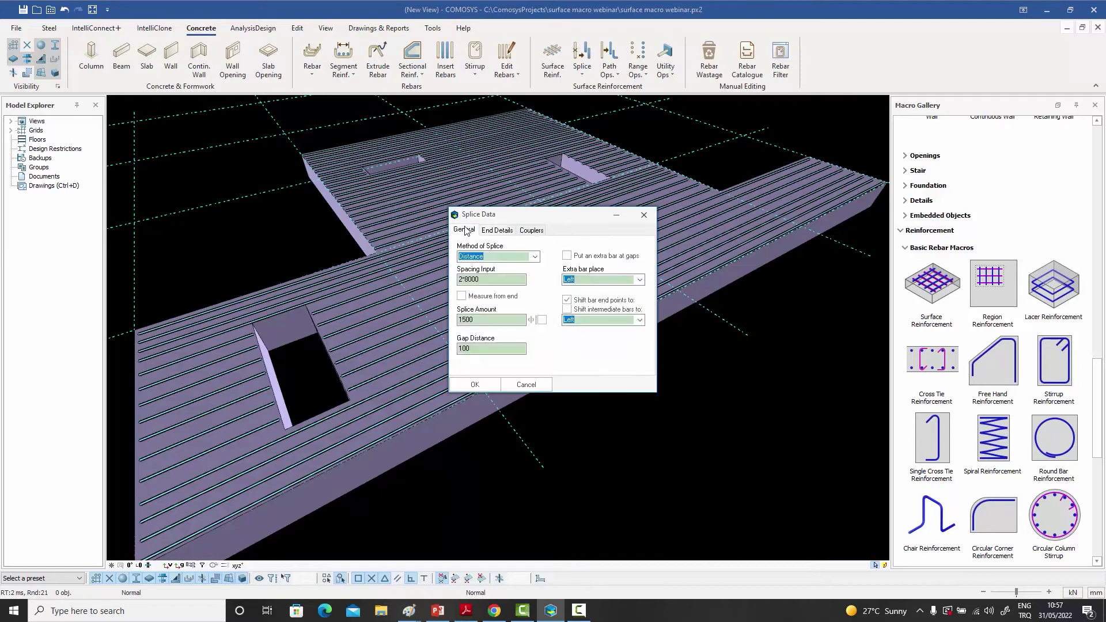
click(653, 216)
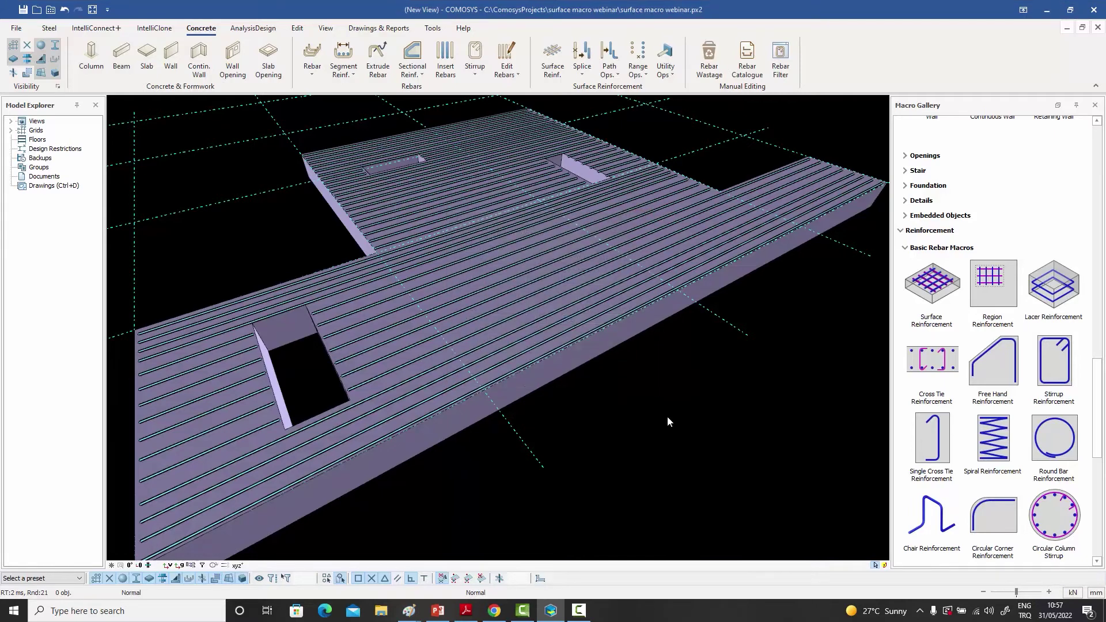
Step: Apply a classical splice to the long rebar group along the slab's front edge
click(584, 70)
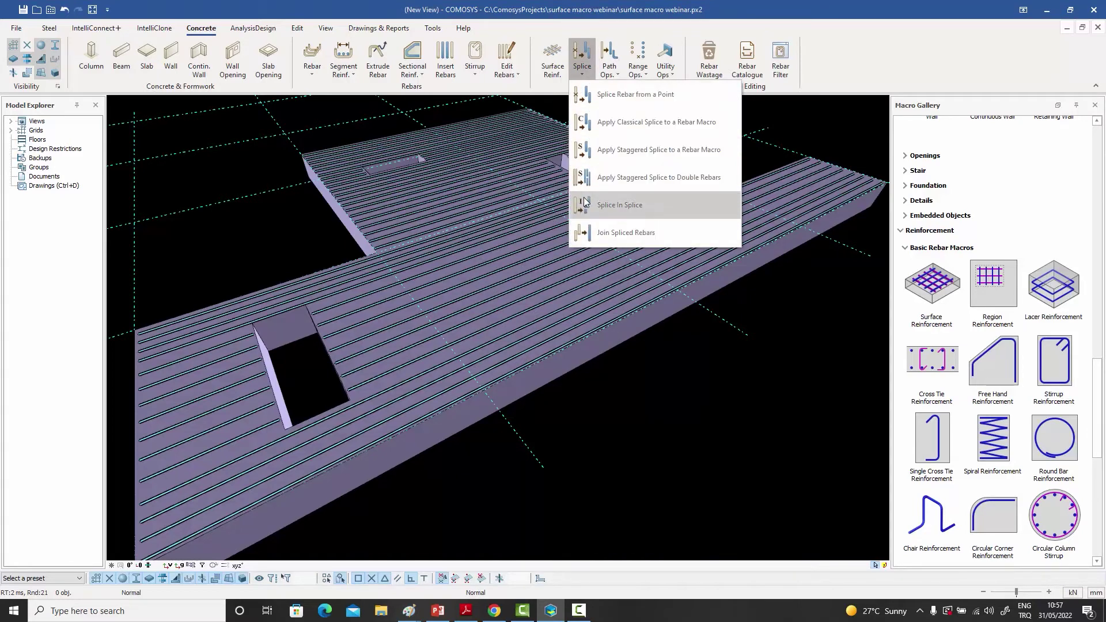
click(637, 123)
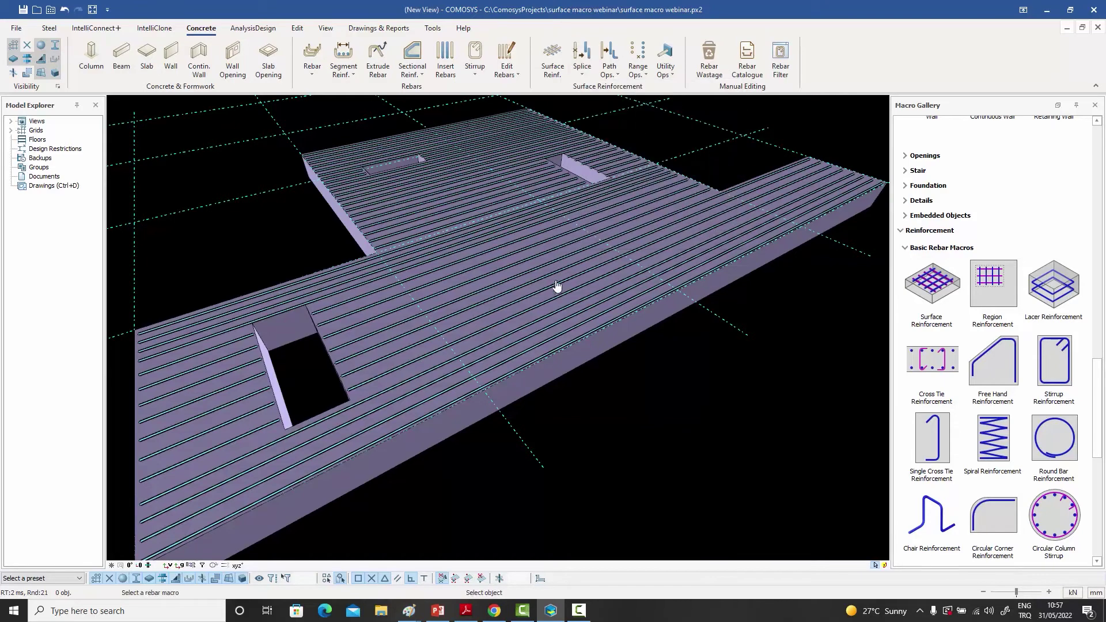
click(524, 347)
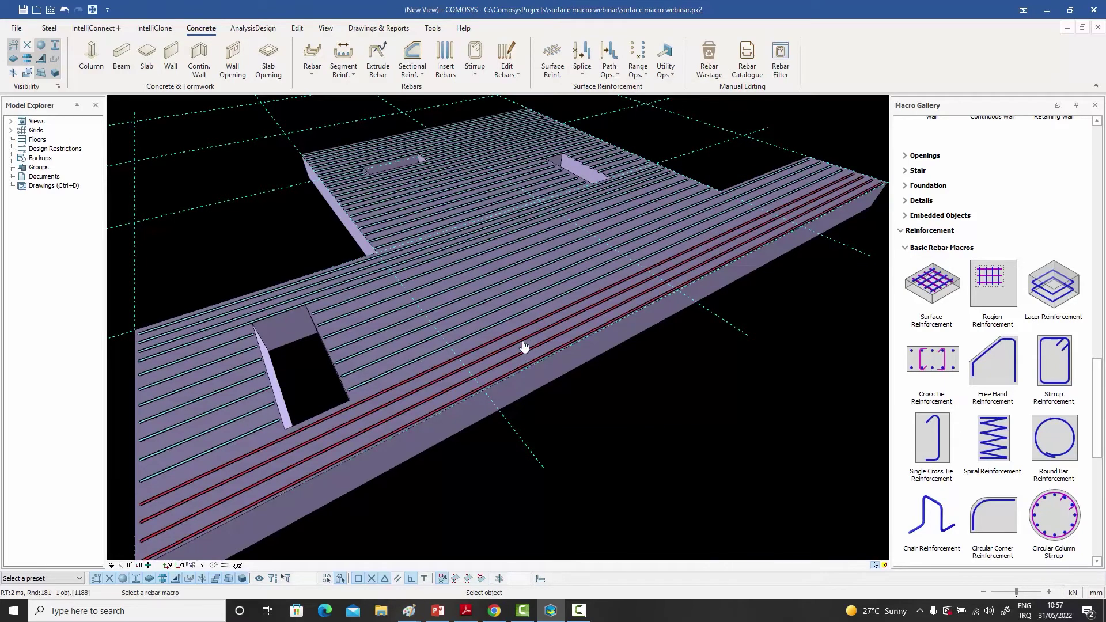
click(524, 346)
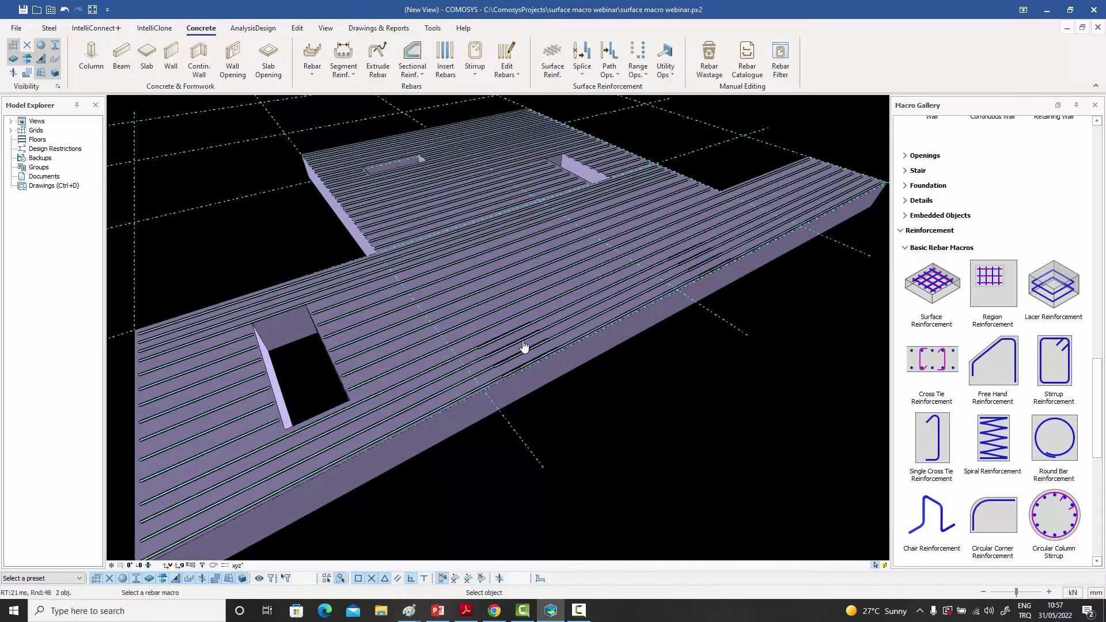
Step: Examine the overlapping bars at the splice locations along the slab's front edge
scroll(561, 333, up, 4)
scroll(511, 344, down, 4)
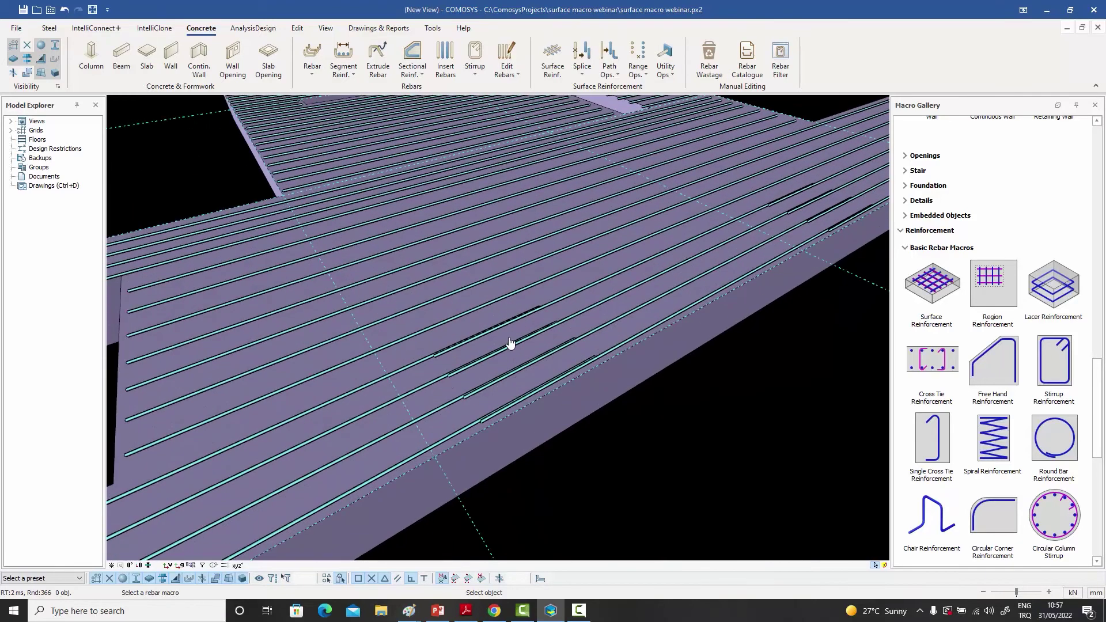
scroll(391, 398, down, 1)
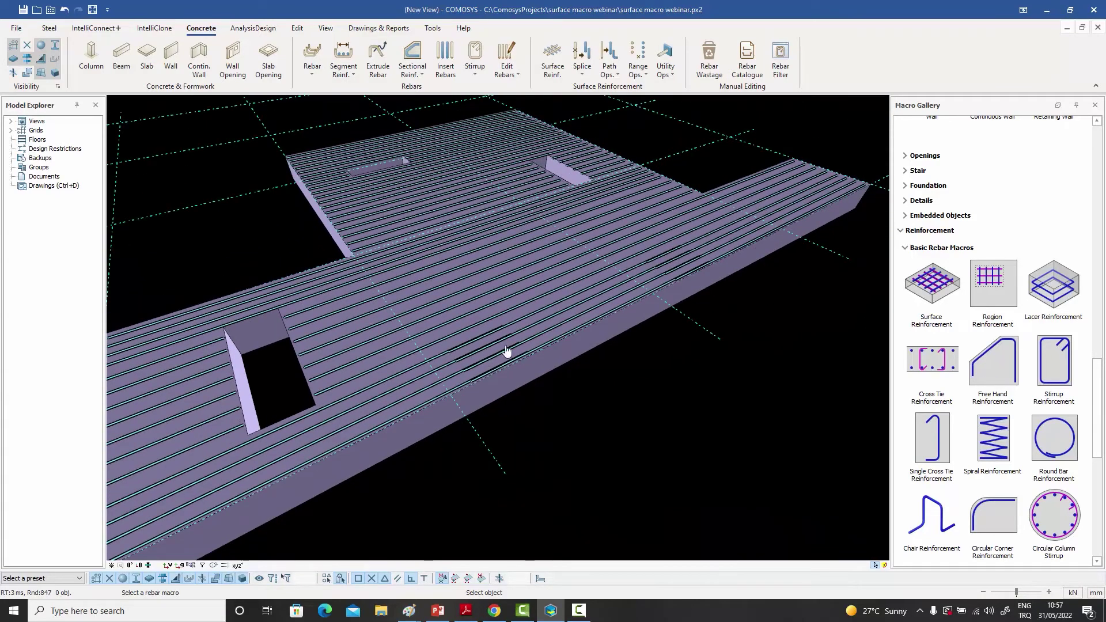
scroll(678, 266, up, 2)
scroll(678, 266, up, 6)
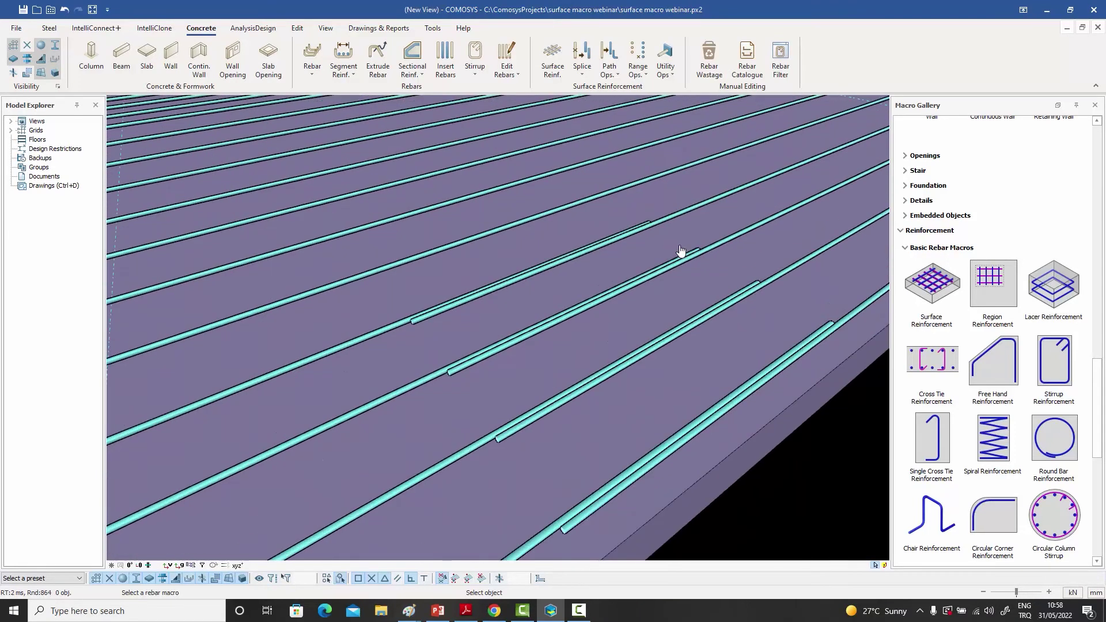
scroll(682, 252, down, 1)
scroll(595, 295, down, 2)
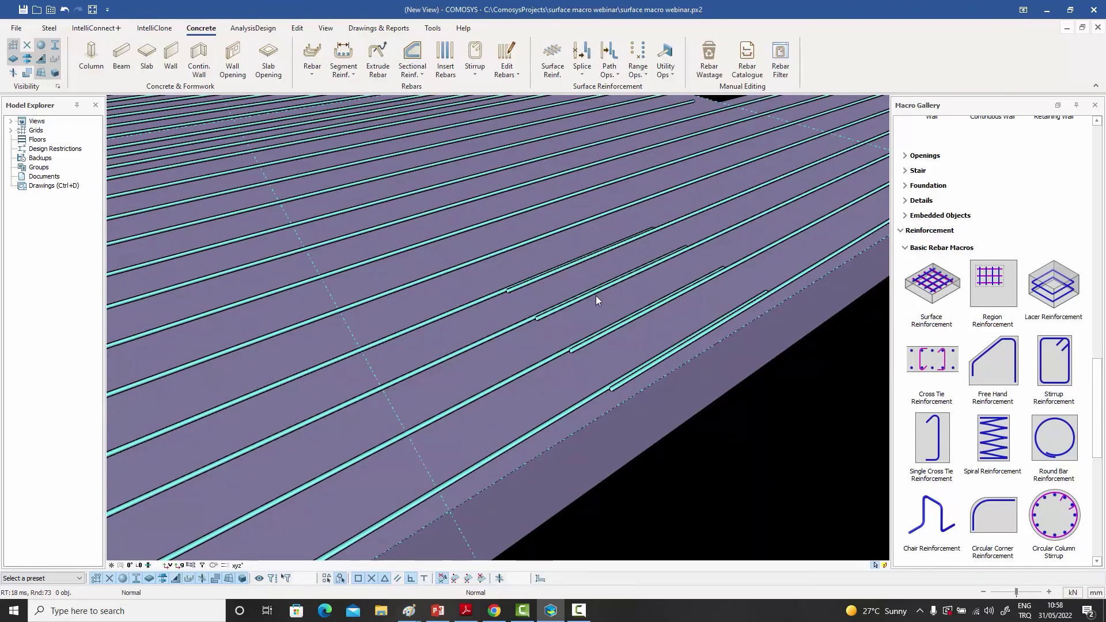
scroll(588, 311, down, 4)
middle_drag(588, 311, 582, 322)
scroll(485, 398, up, 3)
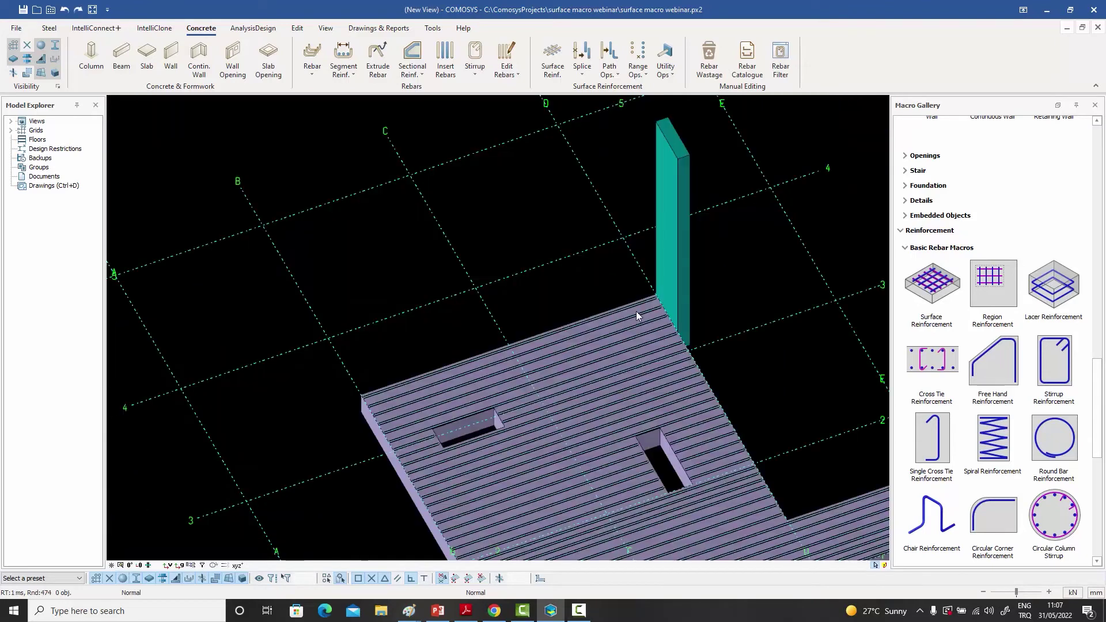
Step: Examine the wall at the slab's far corner in plan view, close up against the adjacent rebar ends
scroll(637, 311, up, 3)
click(658, 303)
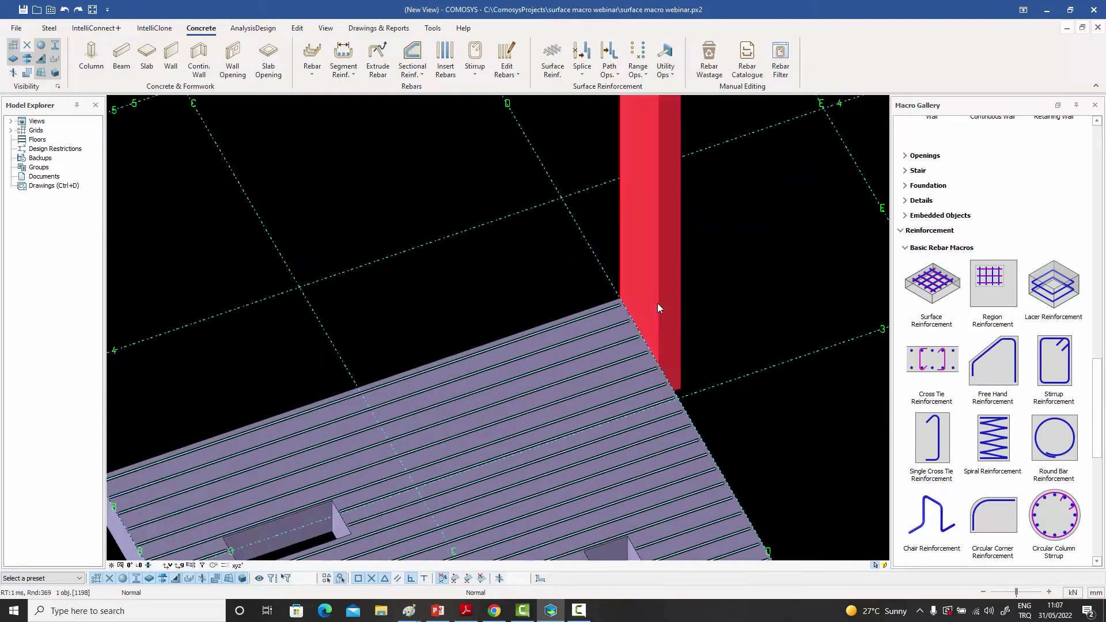
scroll(668, 355, down, 3)
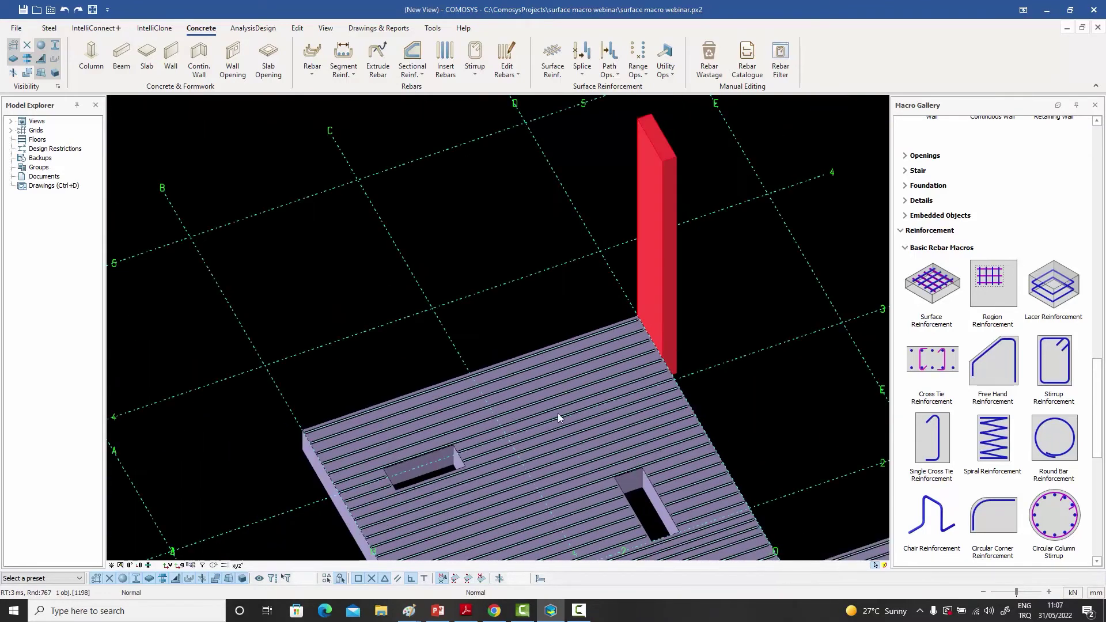
click(130, 565)
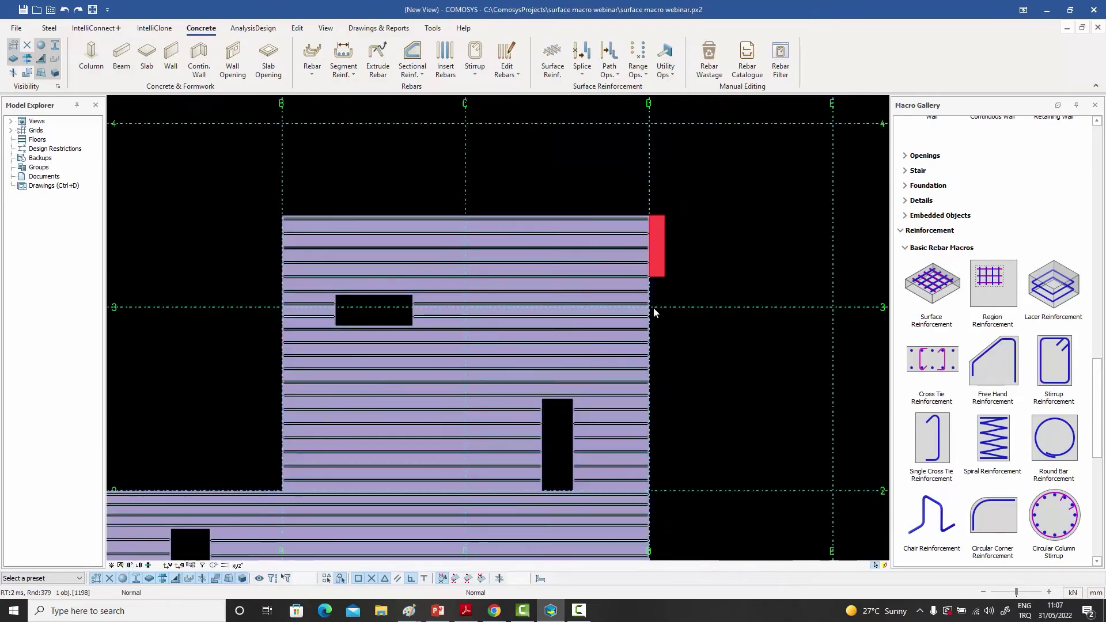
scroll(646, 265, up, 4)
scroll(643, 265, down, 2)
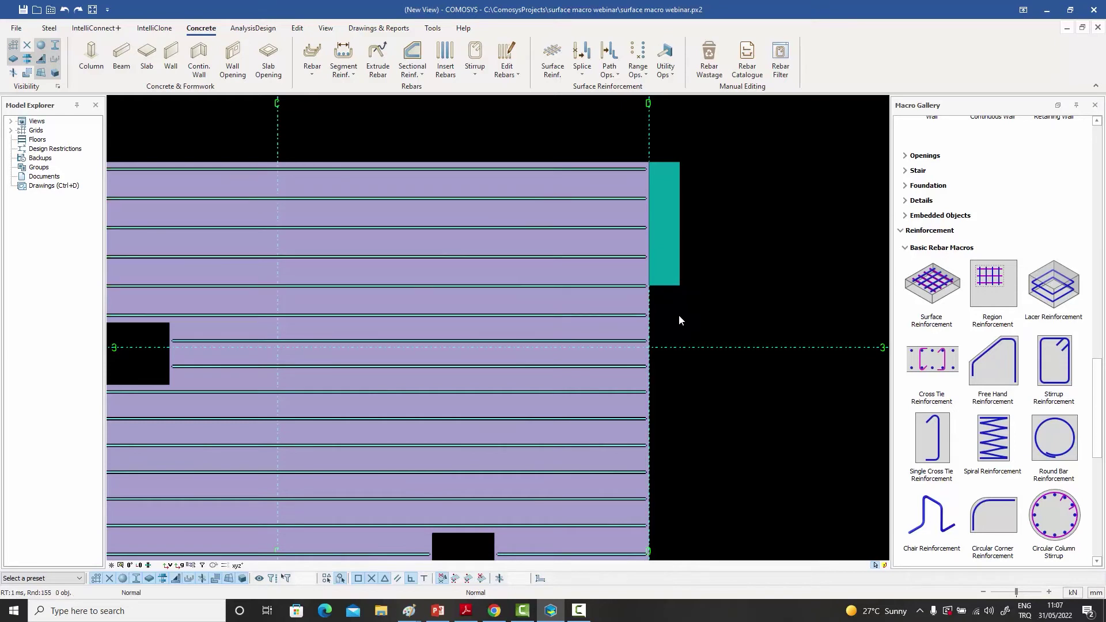
middle_drag(678, 318, 688, 335)
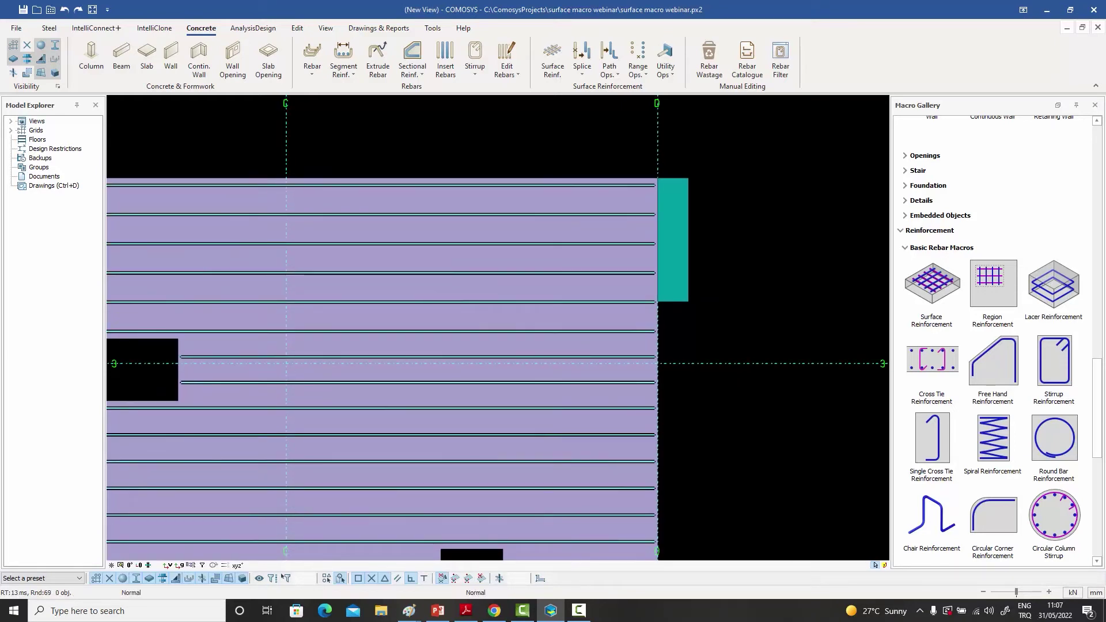
scroll(564, 121, up, 3)
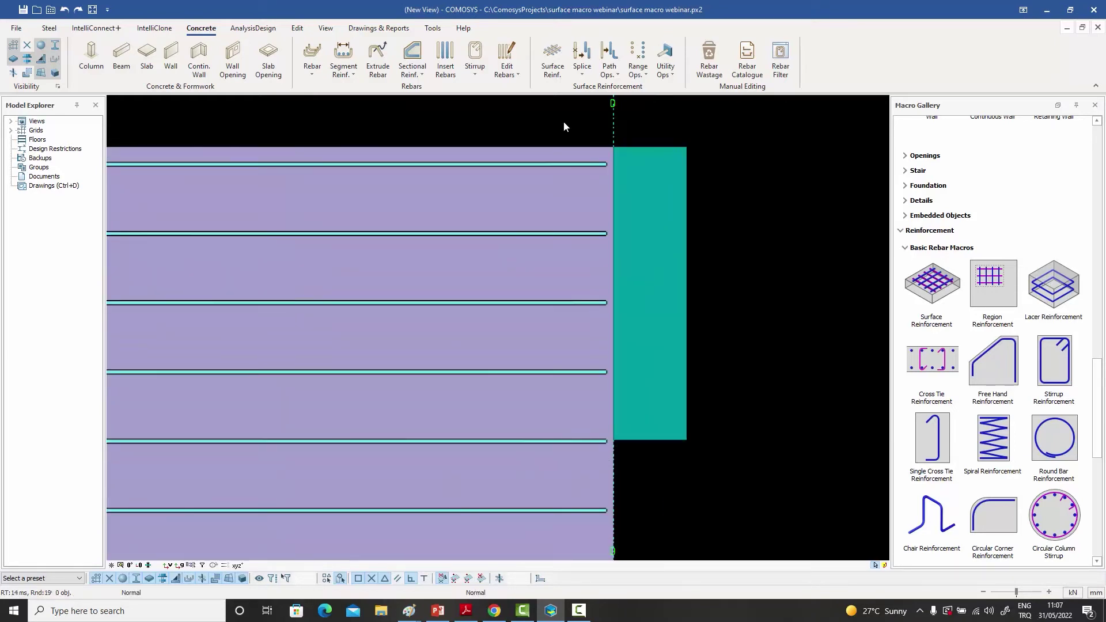
Step: Conform the rebar group beside the wall to a point offset in Y from the wall's corner on grid D, and check the resulting groups
click(637, 60)
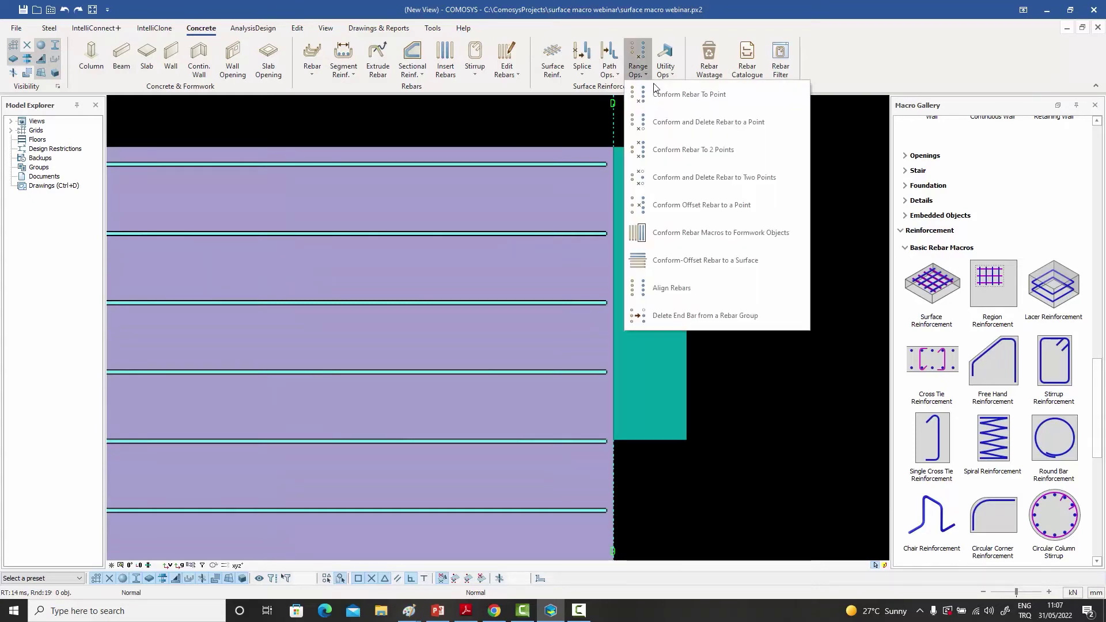
click(663, 102)
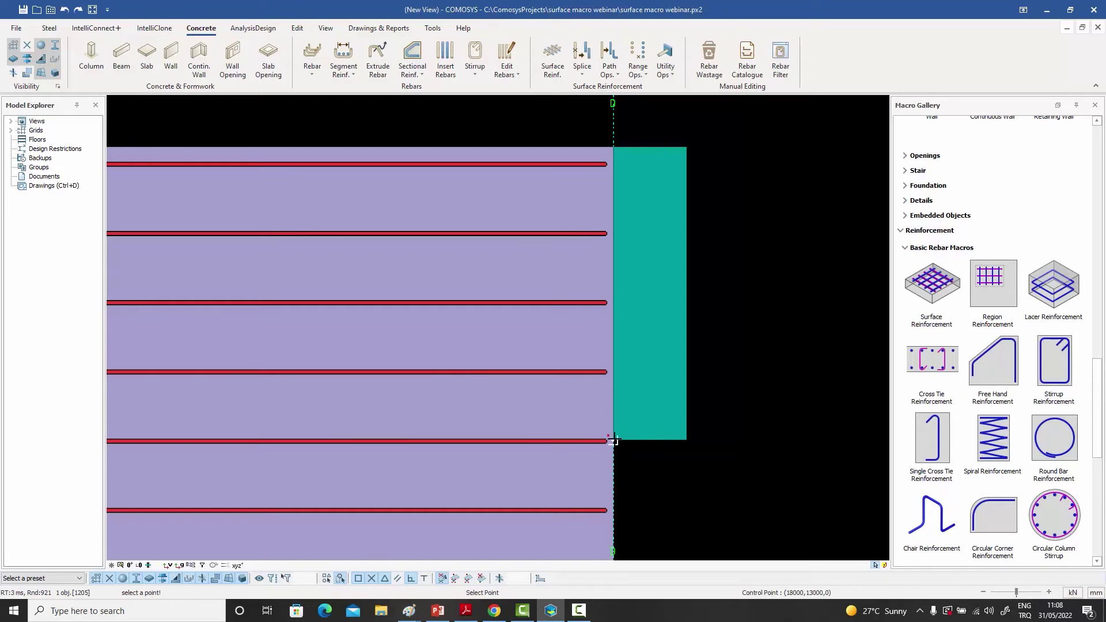
key(Tab)
text(dy)
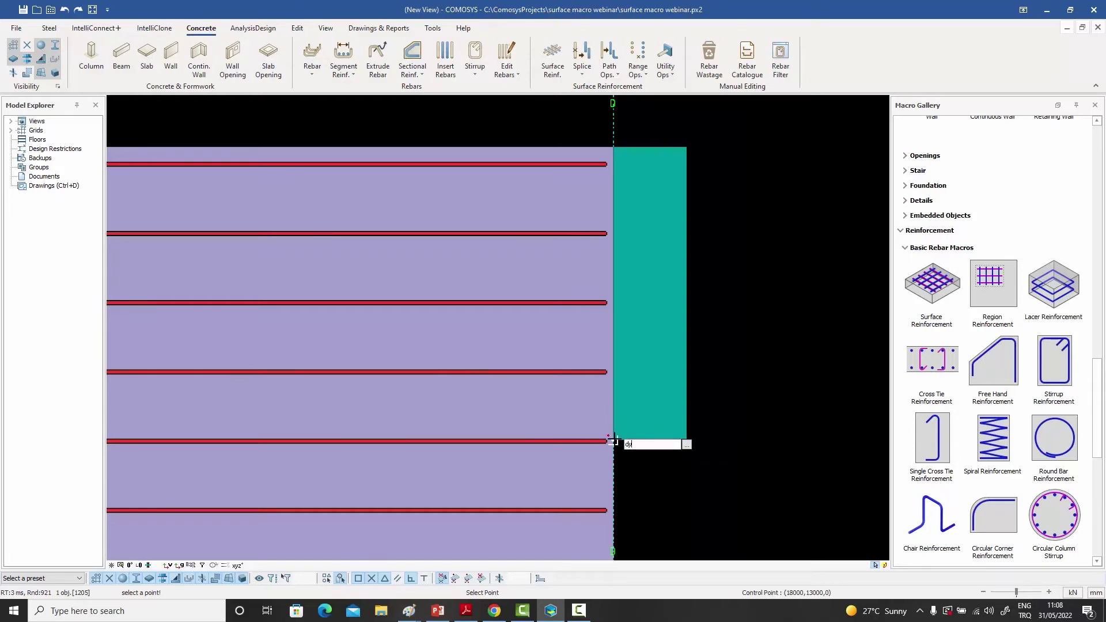
key(Return)
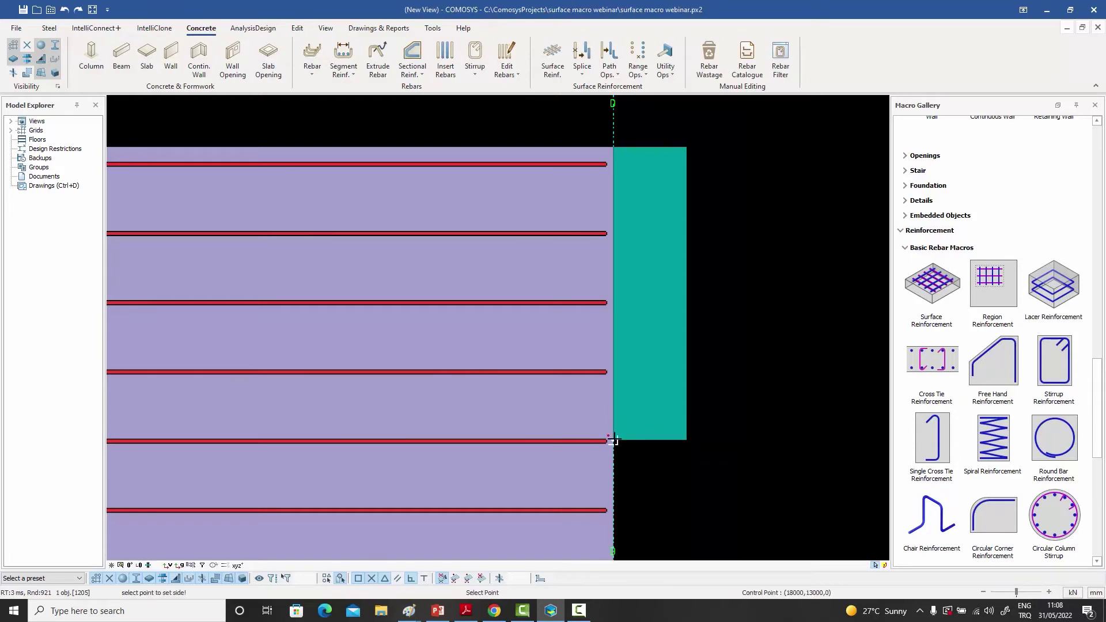
click(613, 440)
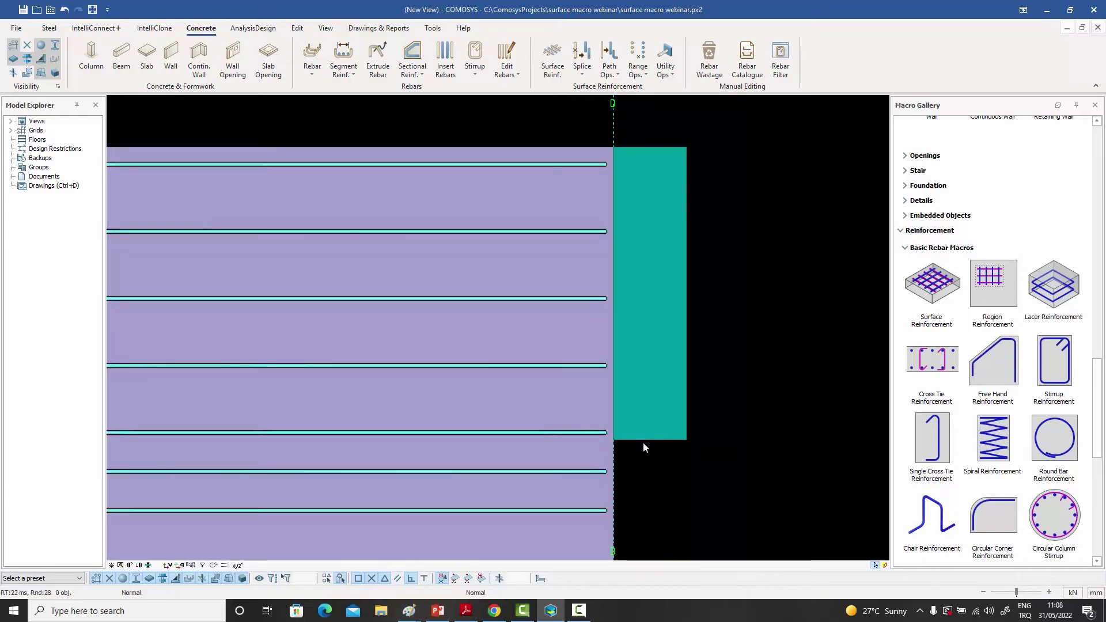
click(575, 298)
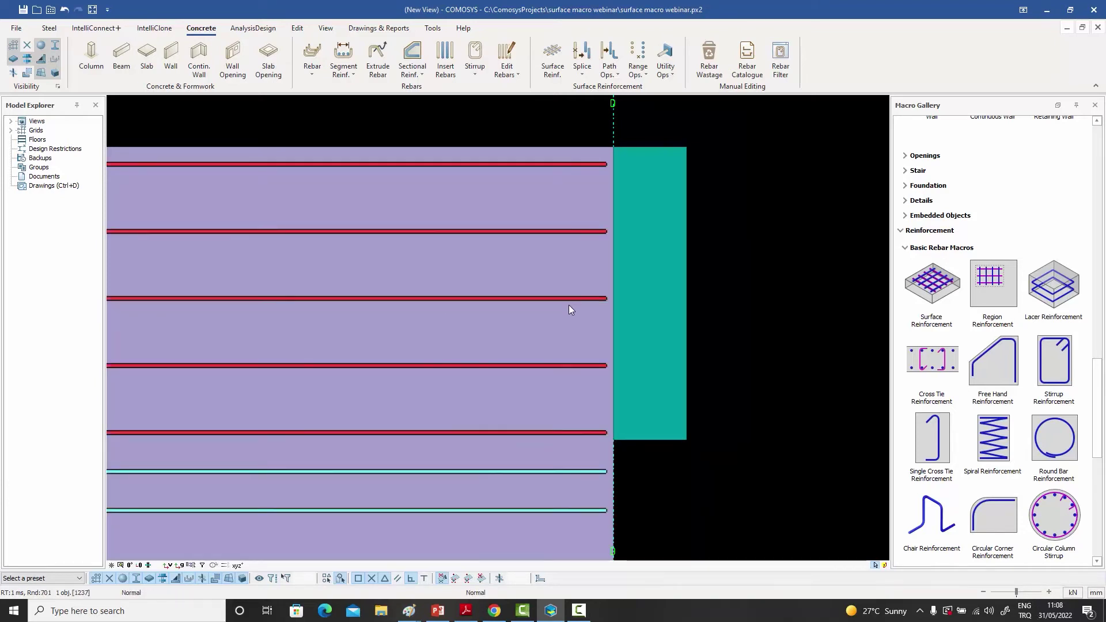
click(586, 511)
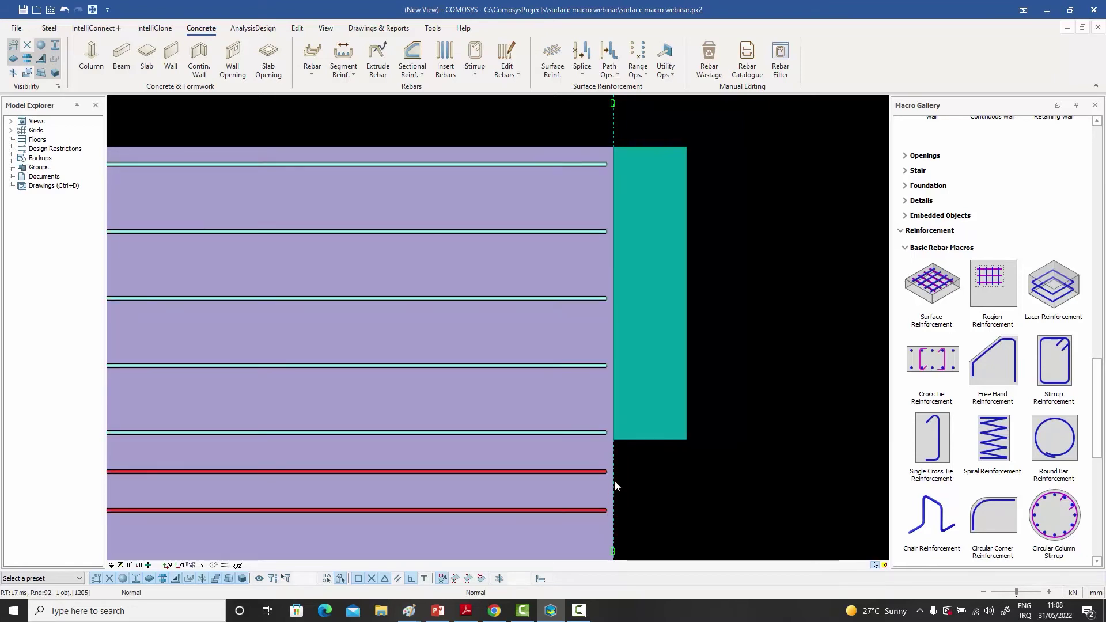
click(599, 433)
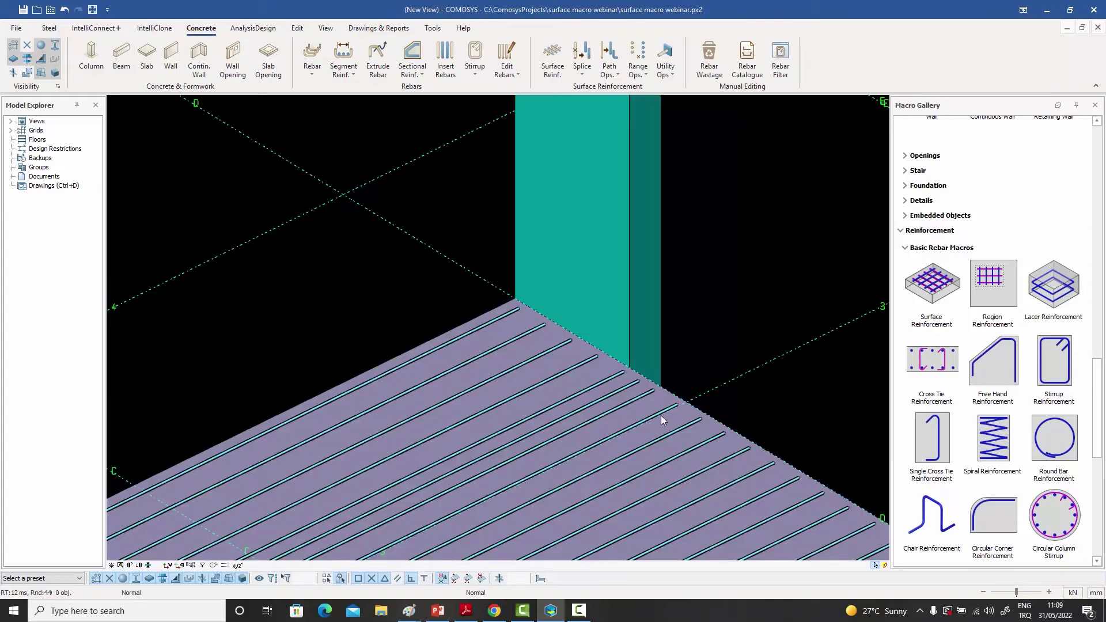
Step: Embed the five-bar rebar group beside the wall into formwork objects, selecting the slab and the wall as the objects to unite
click(617, 75)
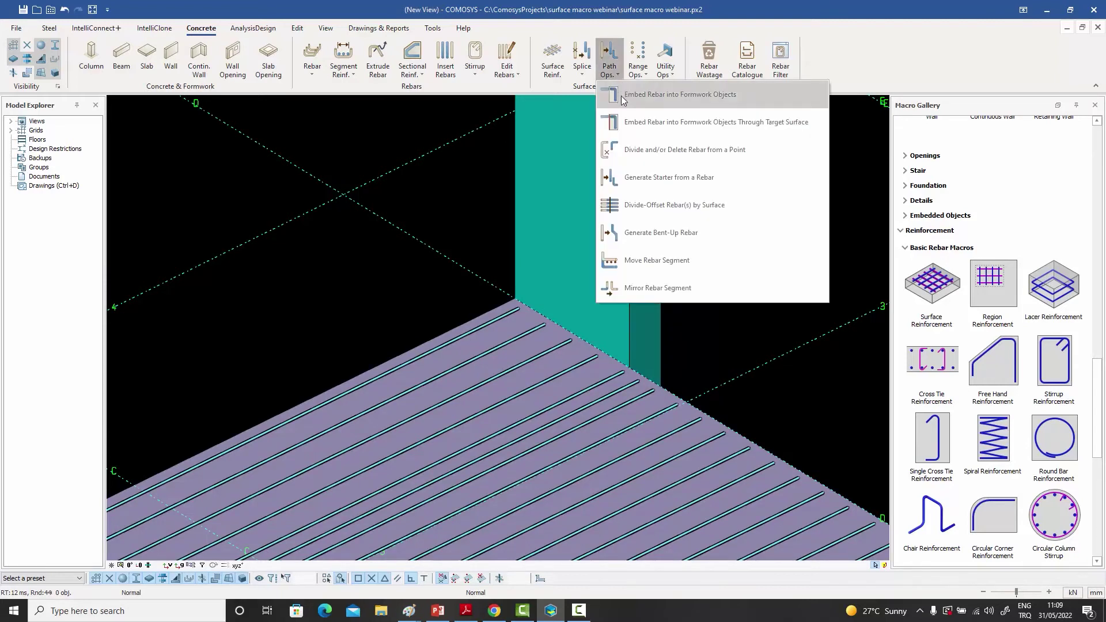
click(684, 94)
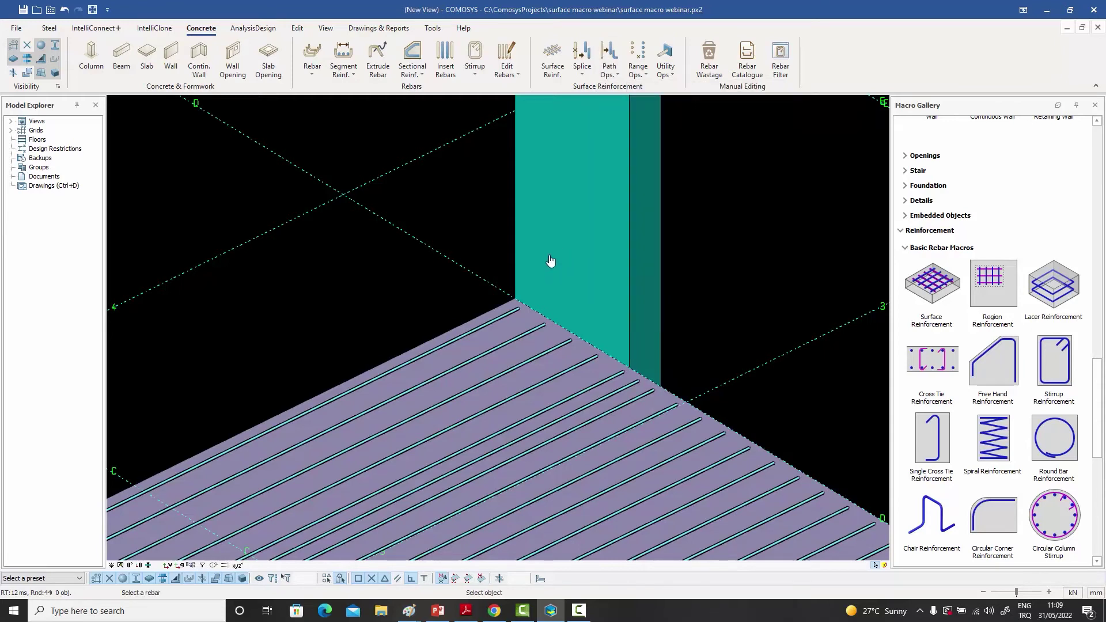
click(519, 312)
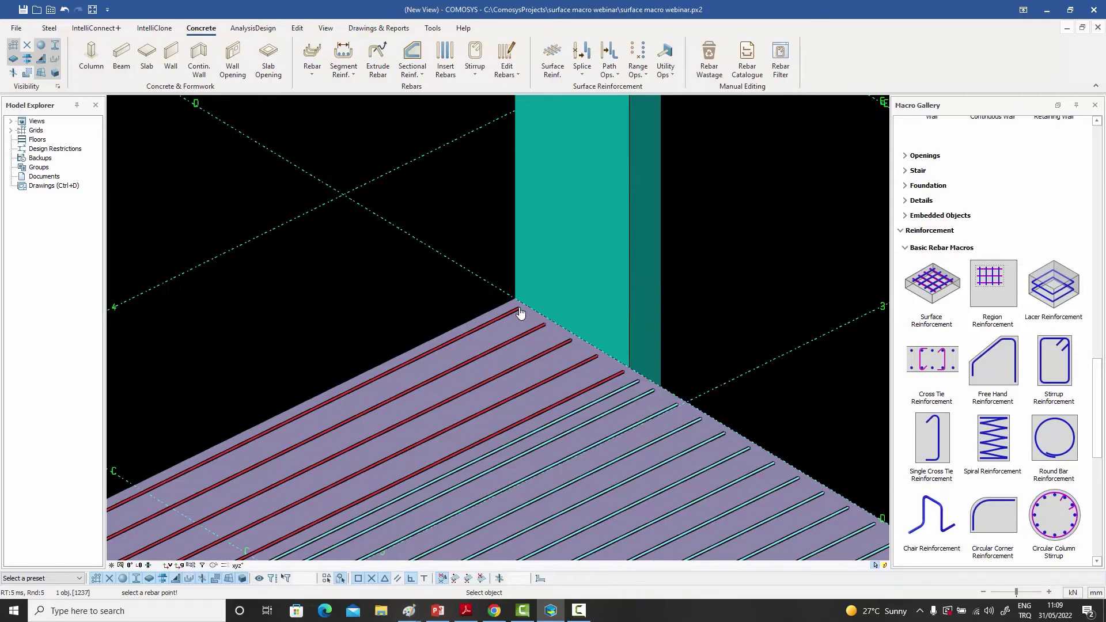
click(546, 327)
click(558, 363)
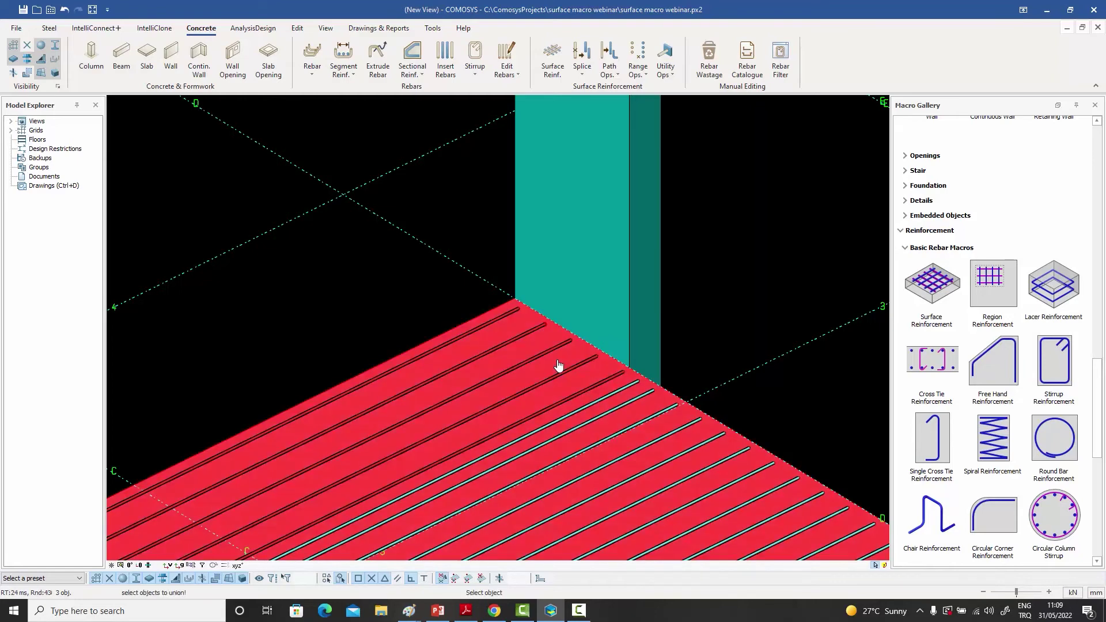
click(605, 288)
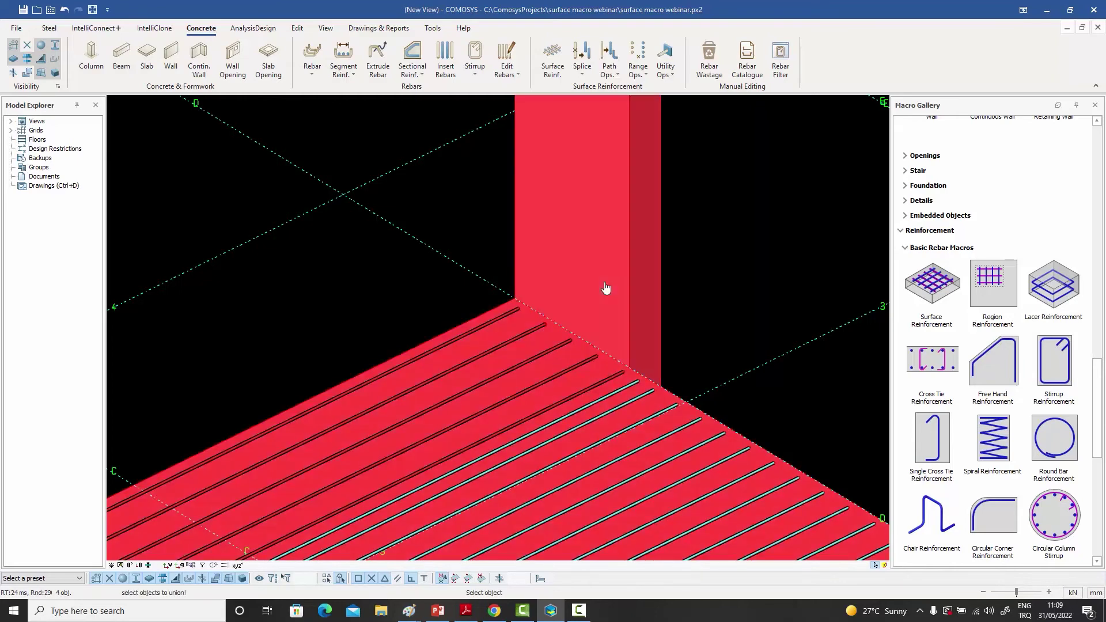
key(Return)
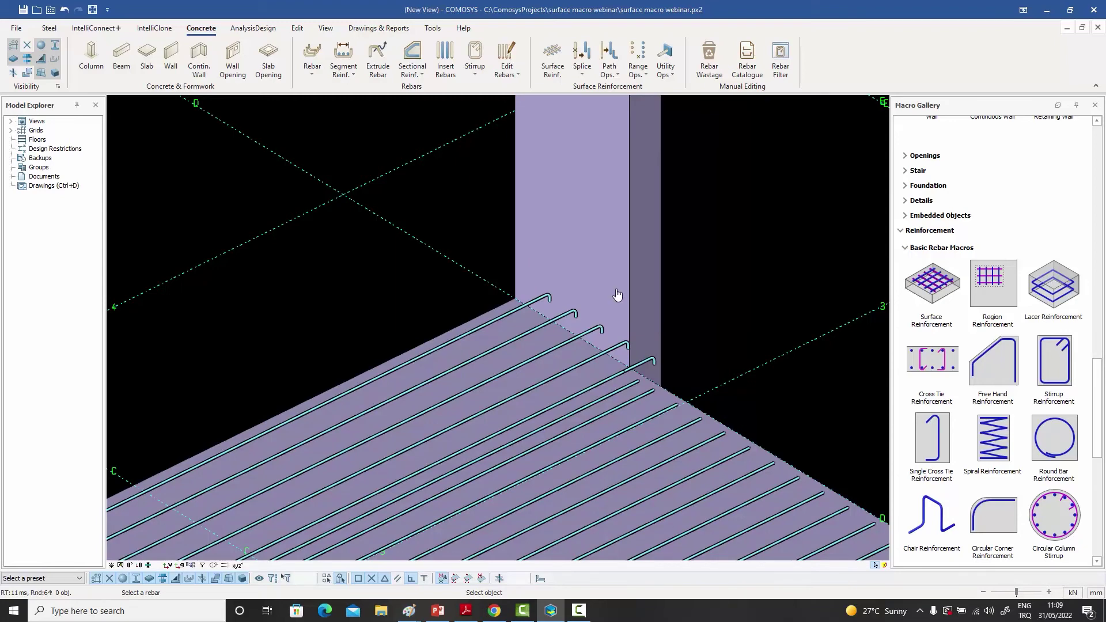
Step: Increase the embedment length in the end detail of the bars embedded in the wall, keeping the By embedment length method
middle_drag(666, 326, 627, 410)
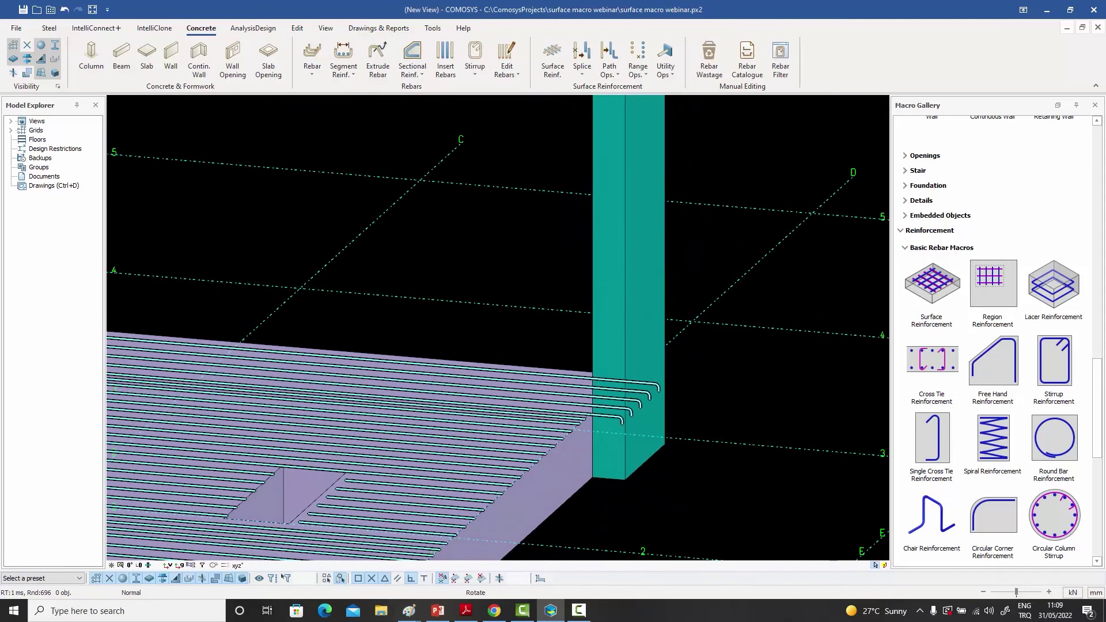
click(631, 415)
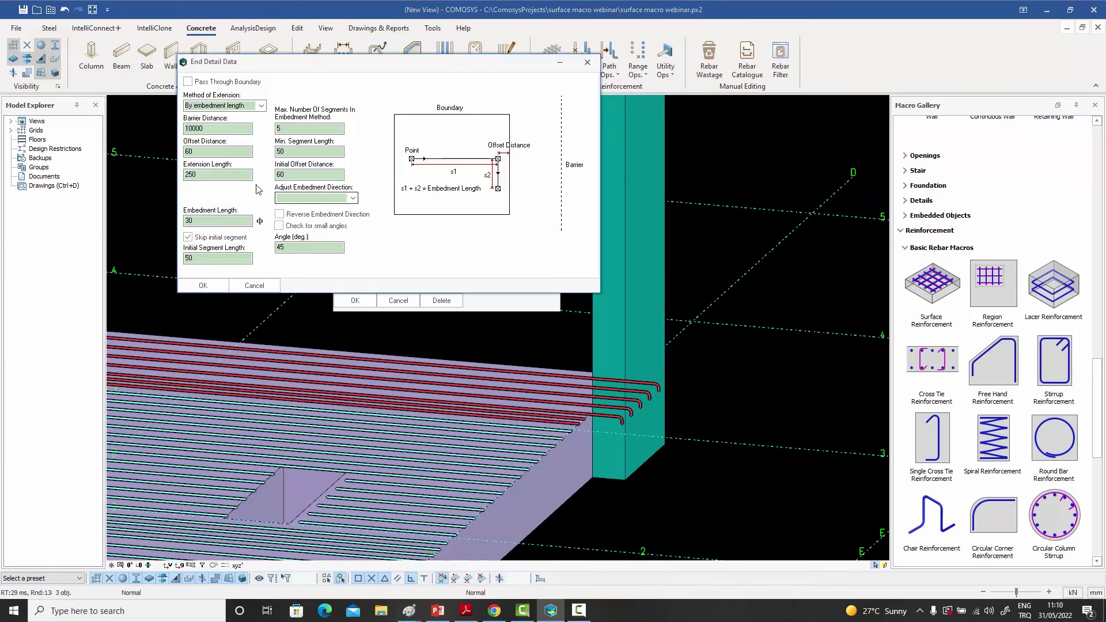
double_click(193, 223)
text(5)
click(203, 285)
click(354, 301)
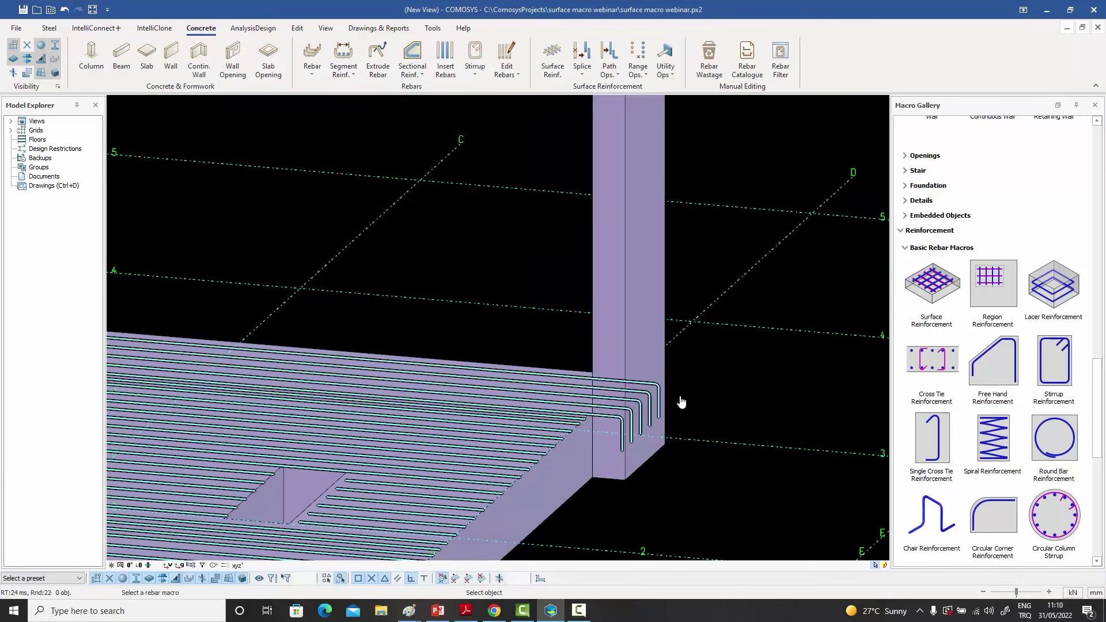
key(Escape)
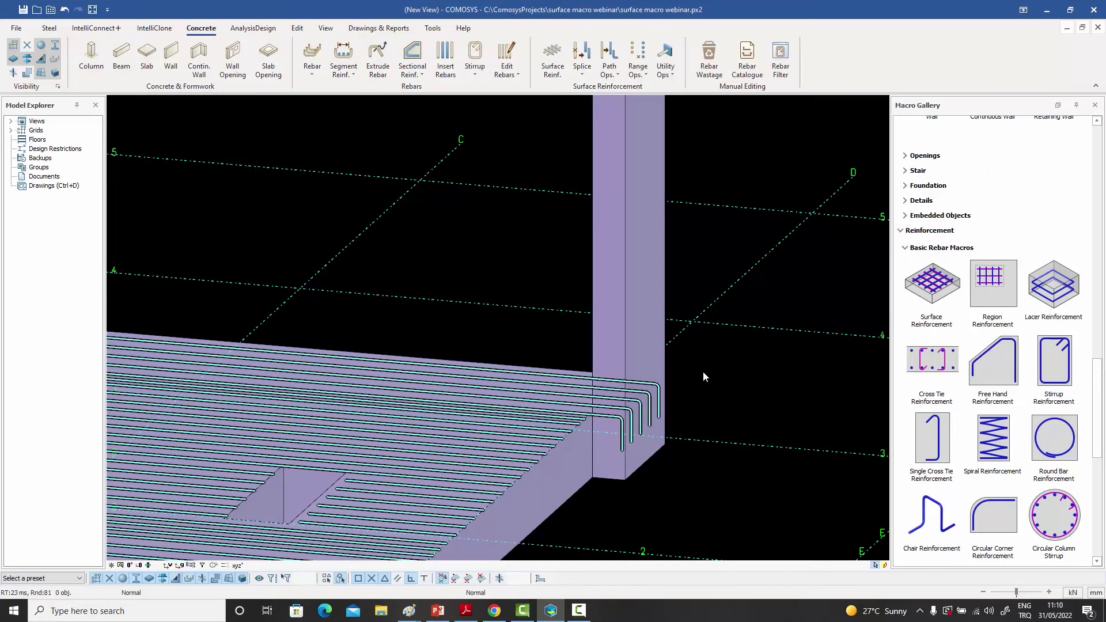